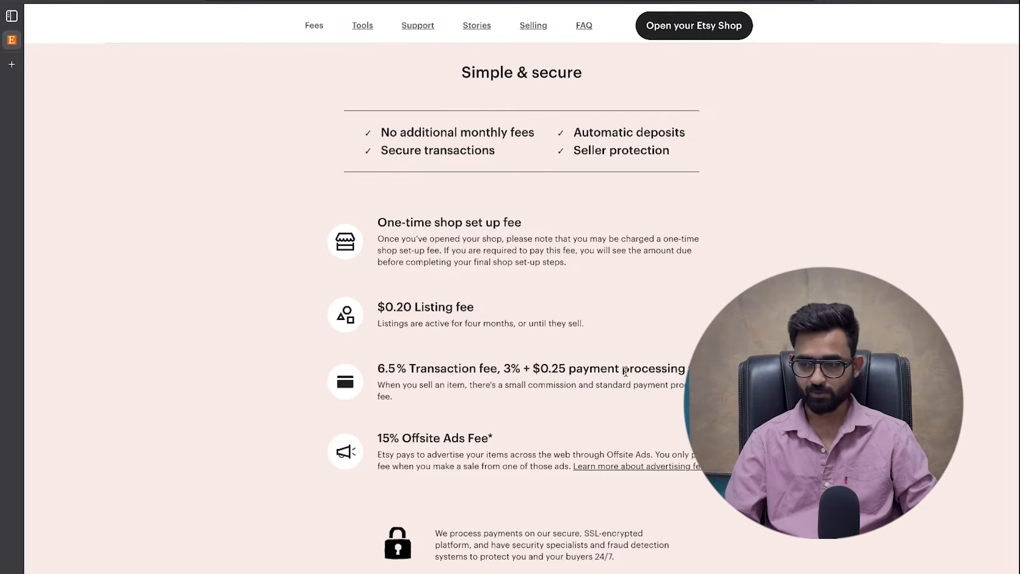
- Follow the seller page's Get started link to the Etsy home page and bring up the sign-in form
scroll(449, 423, "down", 10)
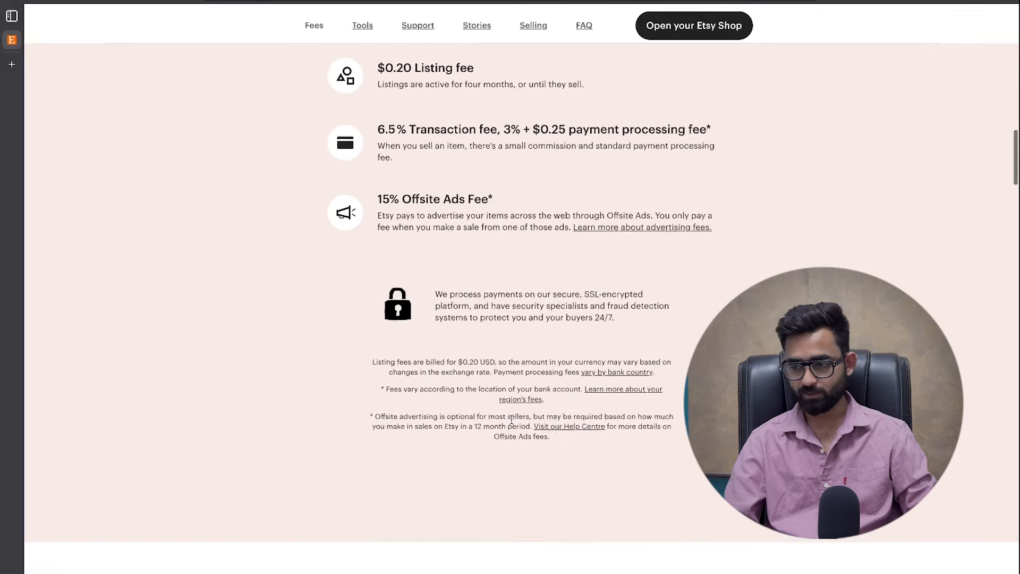
scroll(511, 423, "down", 10)
scroll(512, 424, "up", 20)
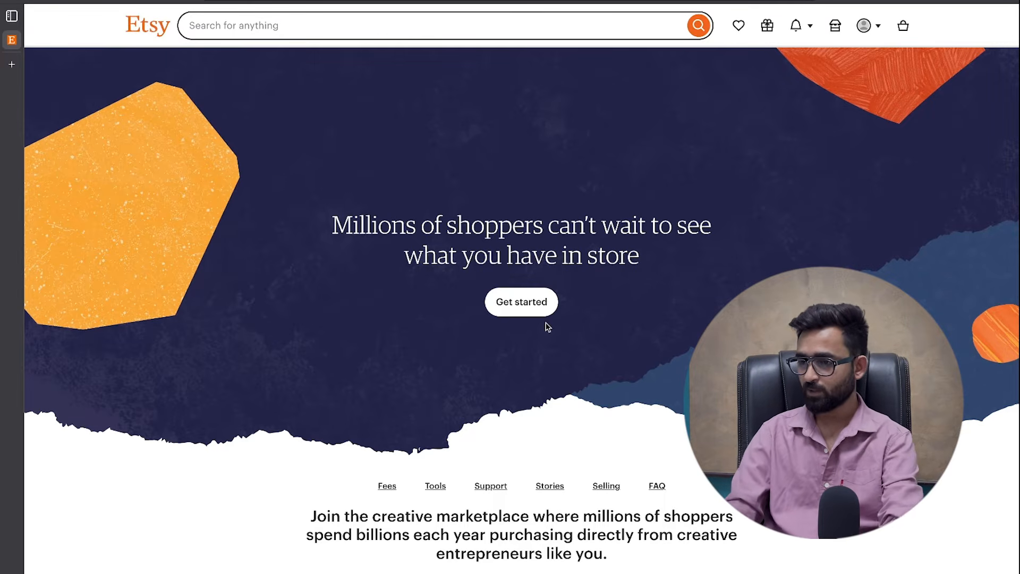
left_click(521, 307)
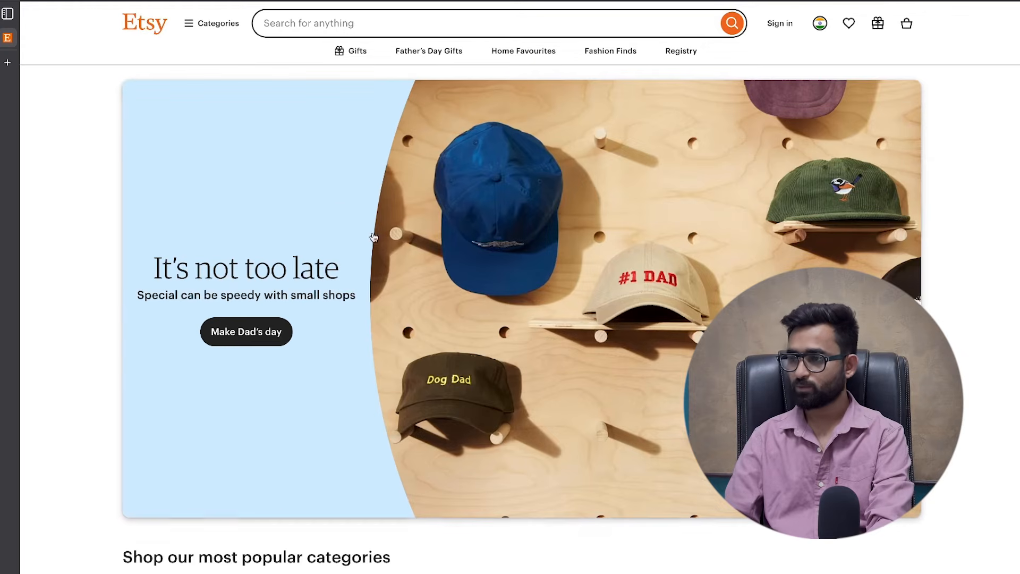
left_click(773, 23)
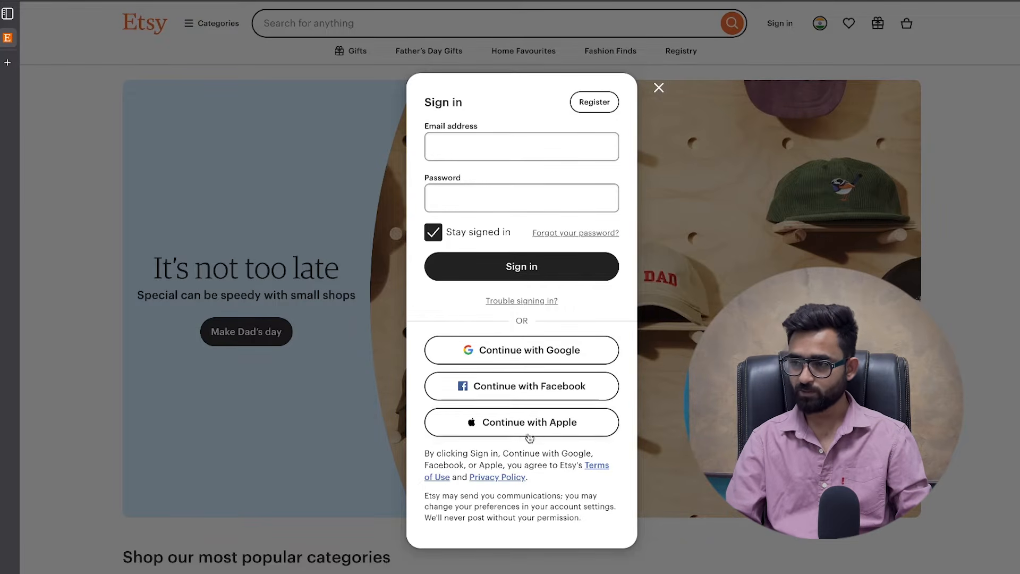
- Switch to registering a new account and enter the account email address
left_click(595, 105)
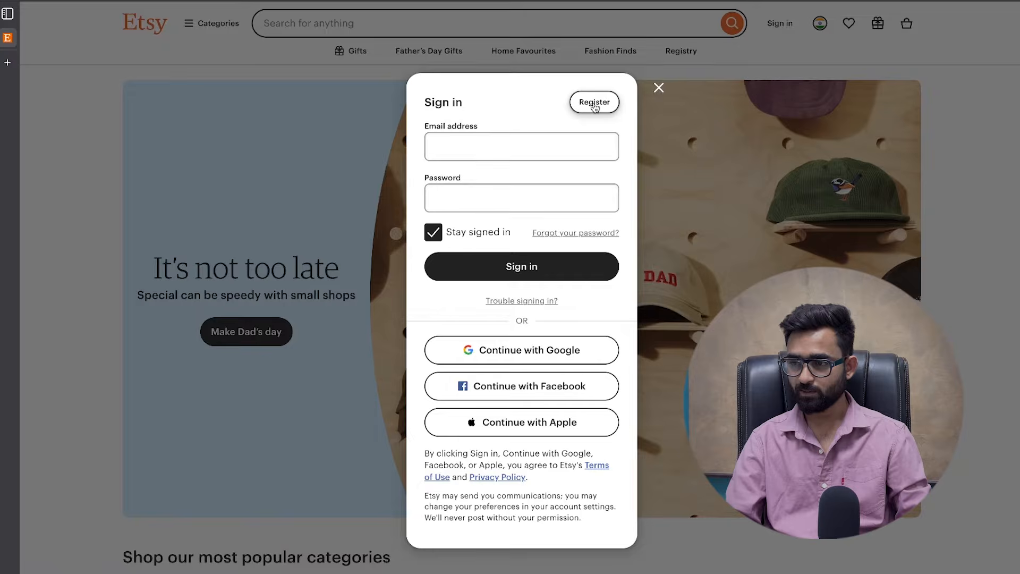
left_click(515, 151)
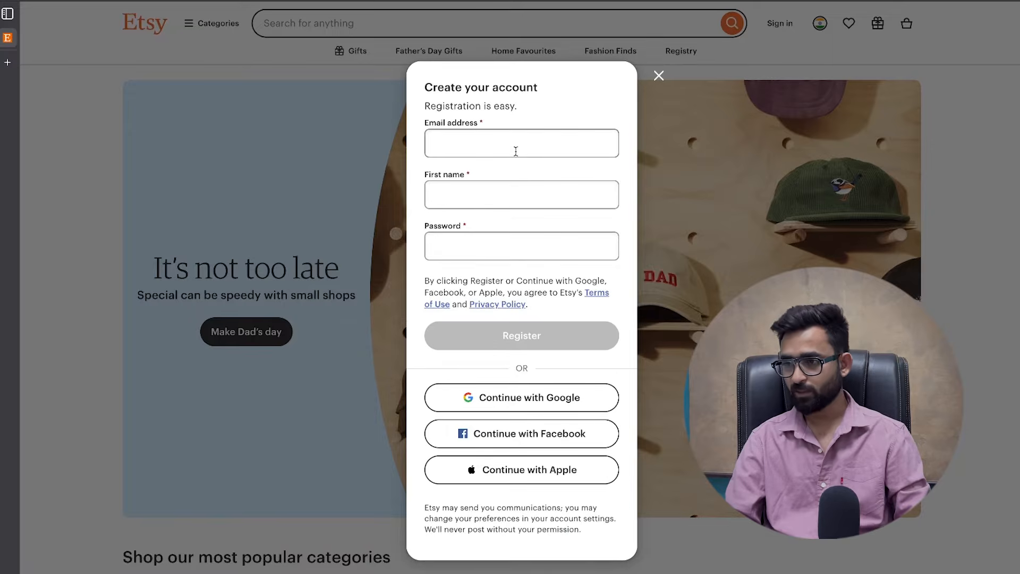
left_click(535, 110)
left_click(515, 150)
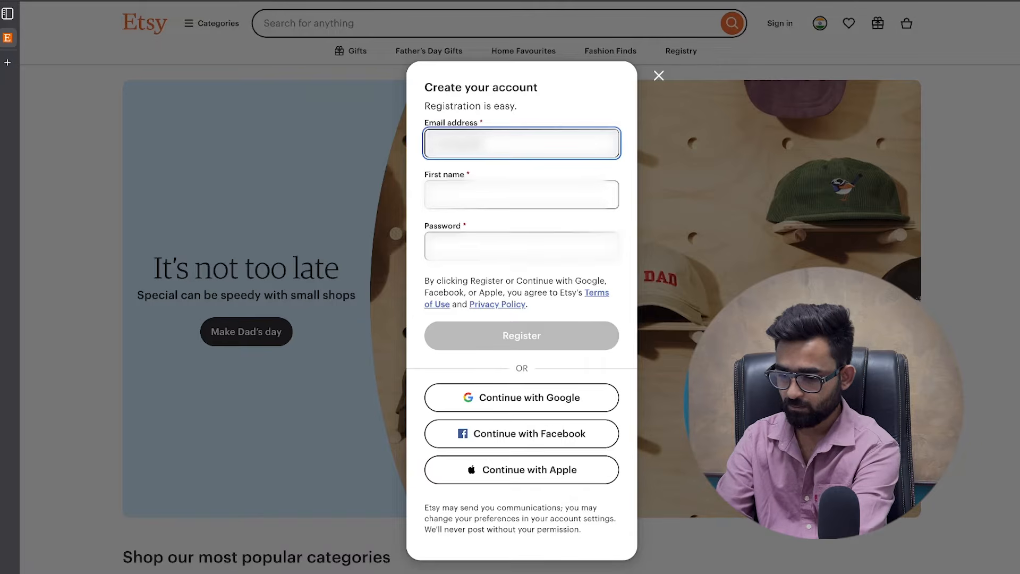
type("@")
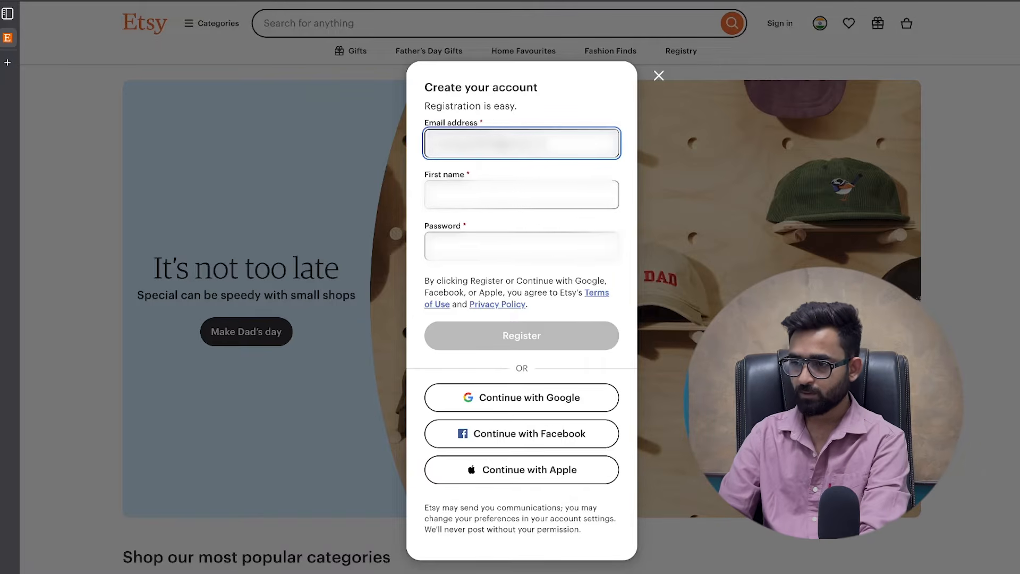
- Fill in the first name and a password strong enough to rate Strong
left_click(507, 193)
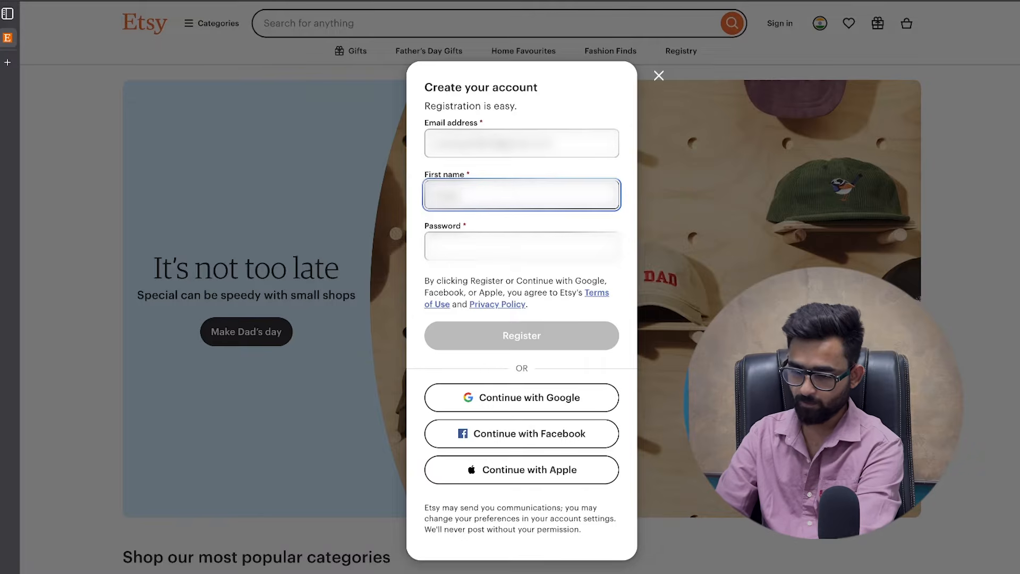
left_click(509, 236)
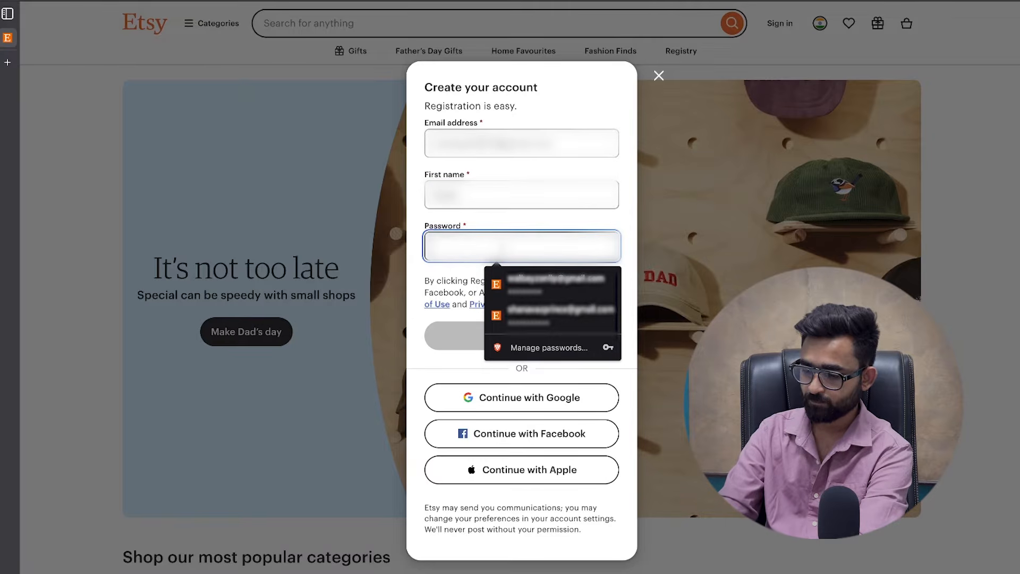
type("a")
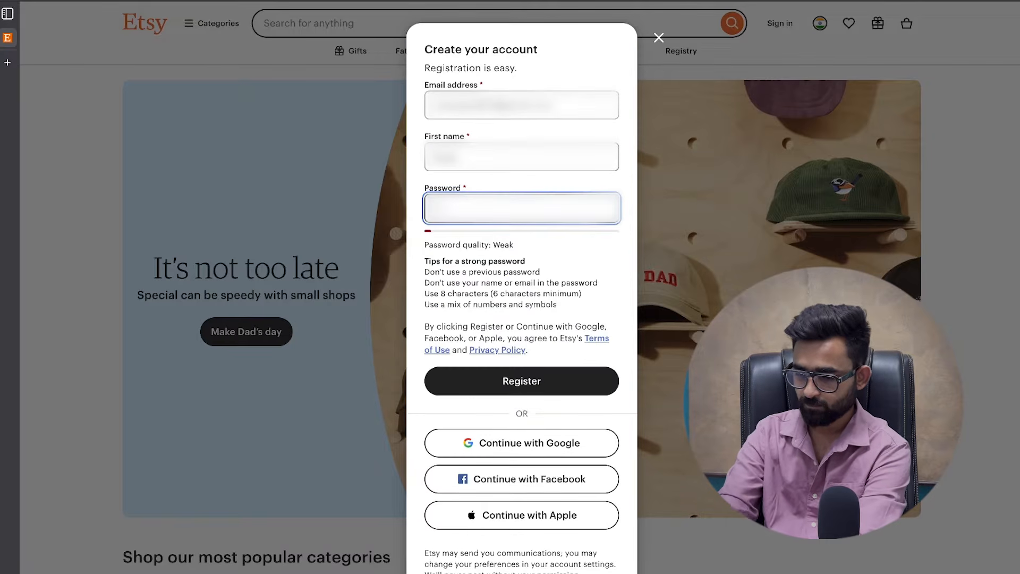
type("*******")
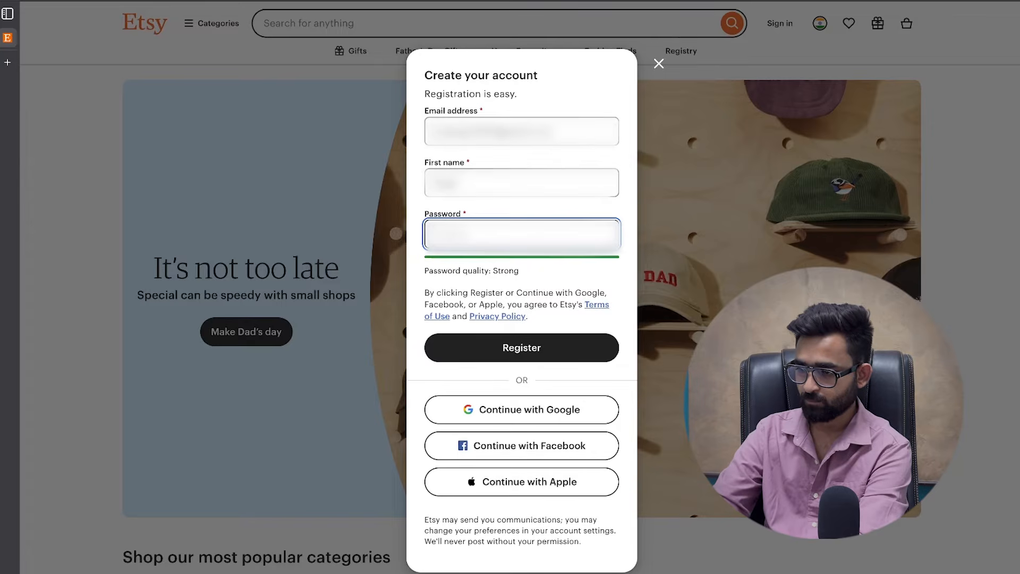
key("BackSpace")
key("BackSpace")
key("BackSpace")
key("BackSpace")
key("BackSpace")
key("BackSpace")
key("BackSpace")
key("BackSpace")
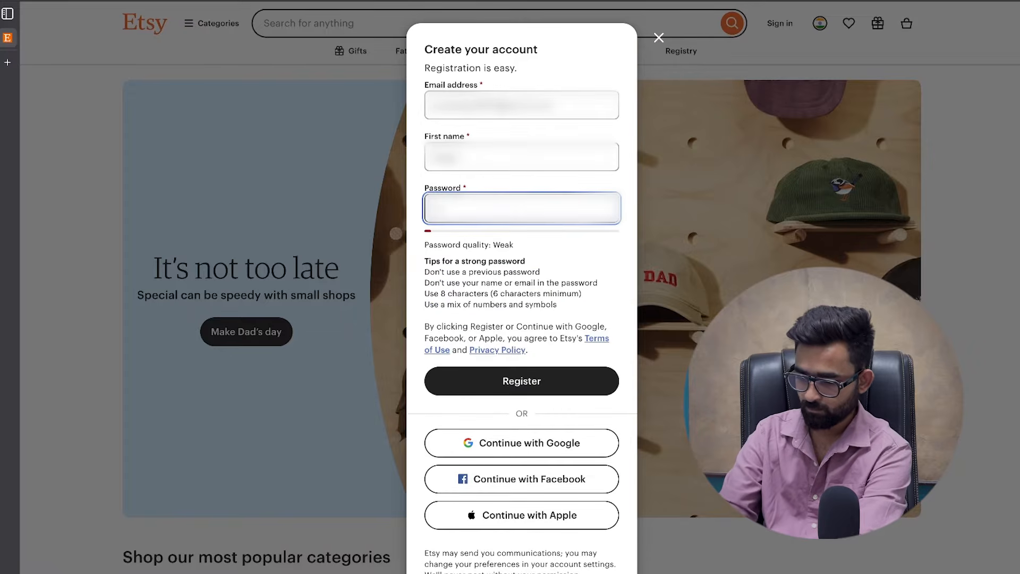
type("******")
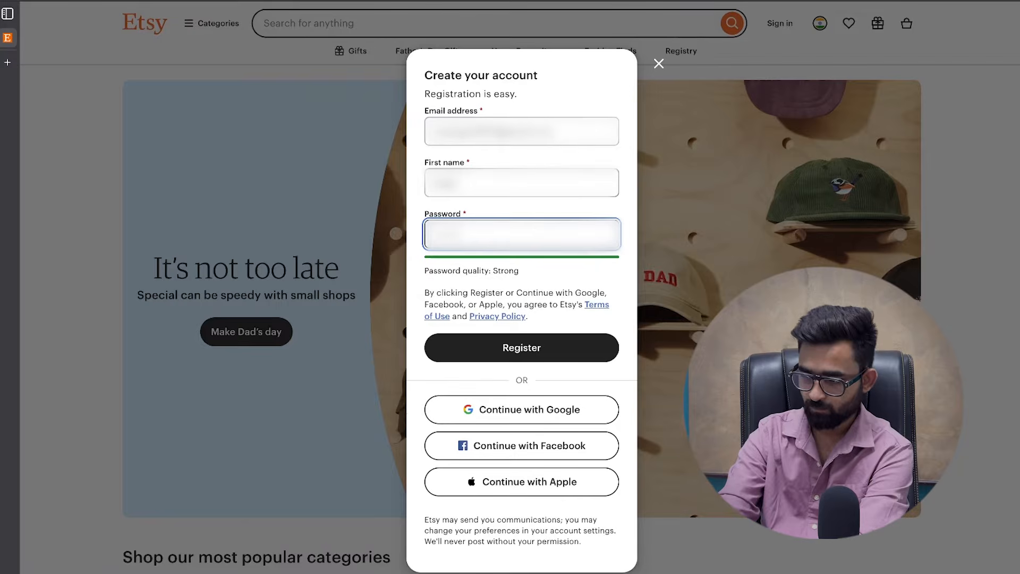
- Submit the registration, start the robot check, and select every bus tile in the first grid
left_click(539, 349)
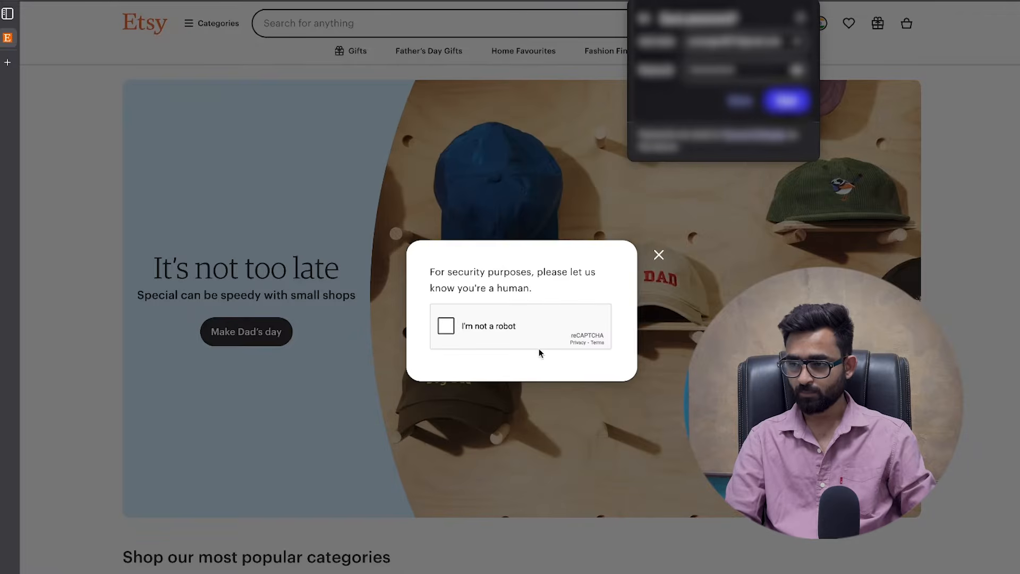
left_click(449, 325)
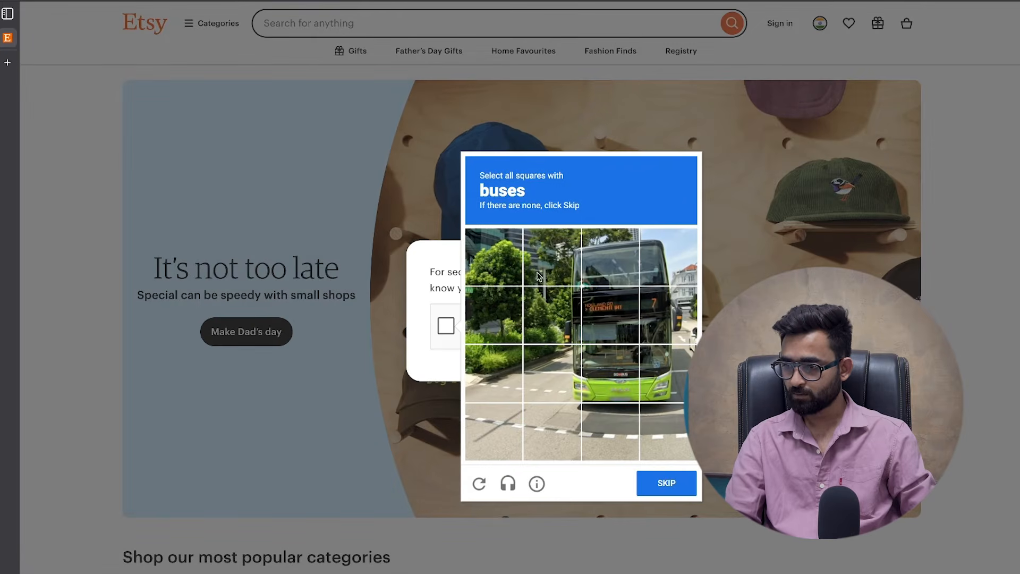
left_click(594, 279)
left_click(657, 322)
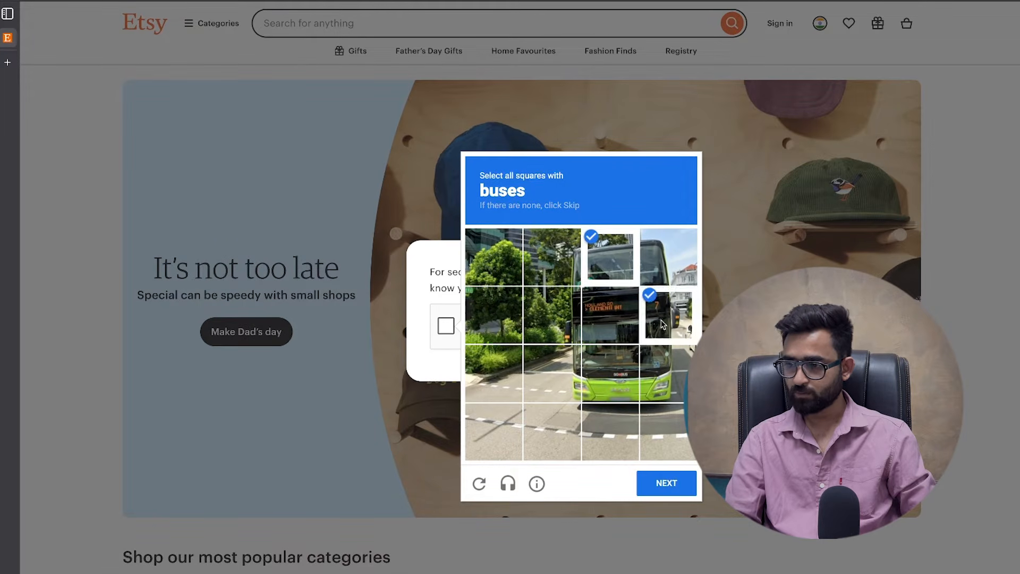
left_click(663, 384)
left_click(598, 376)
left_click(571, 374)
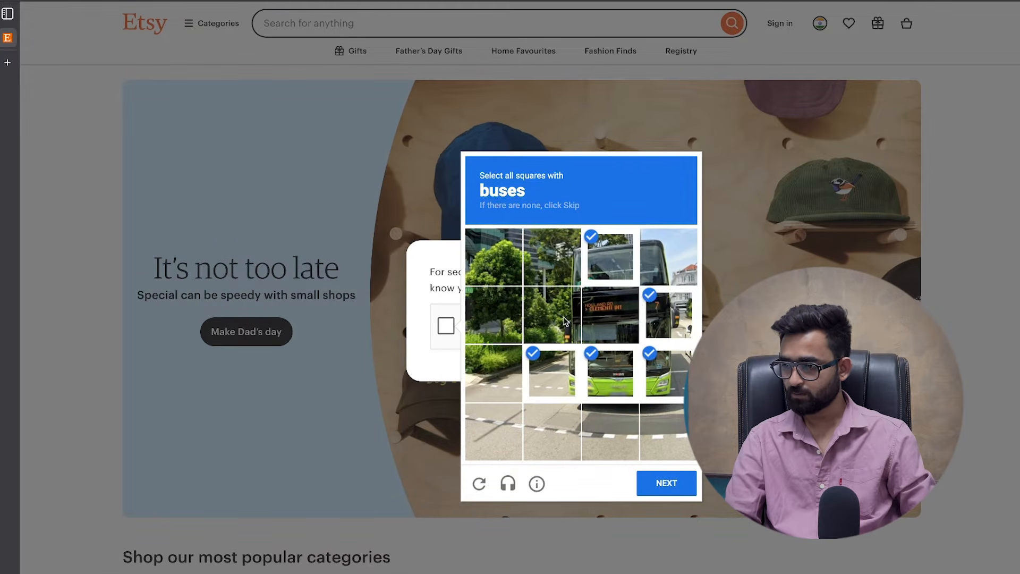
left_click(565, 321)
left_click(620, 324)
left_click(650, 243)
left_click(579, 263)
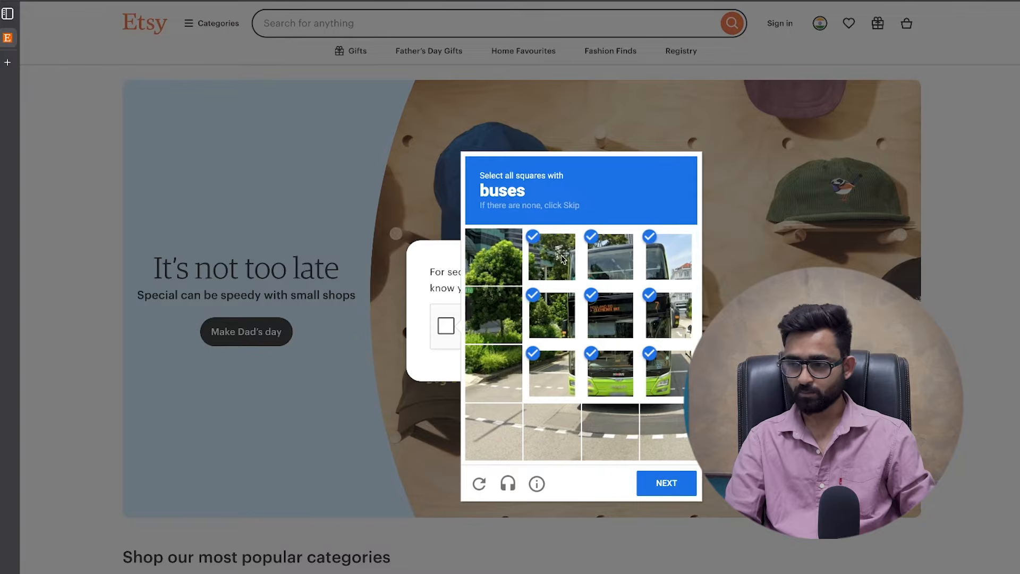
left_click(664, 482)
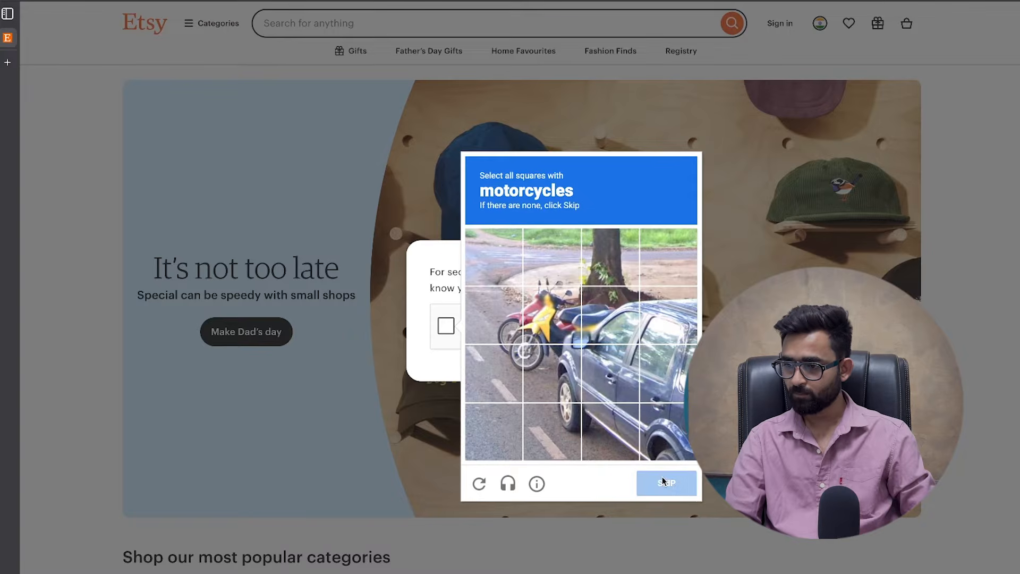
- Select all motorcycle tiles in the next image challenge and submit them
left_click(538, 316)
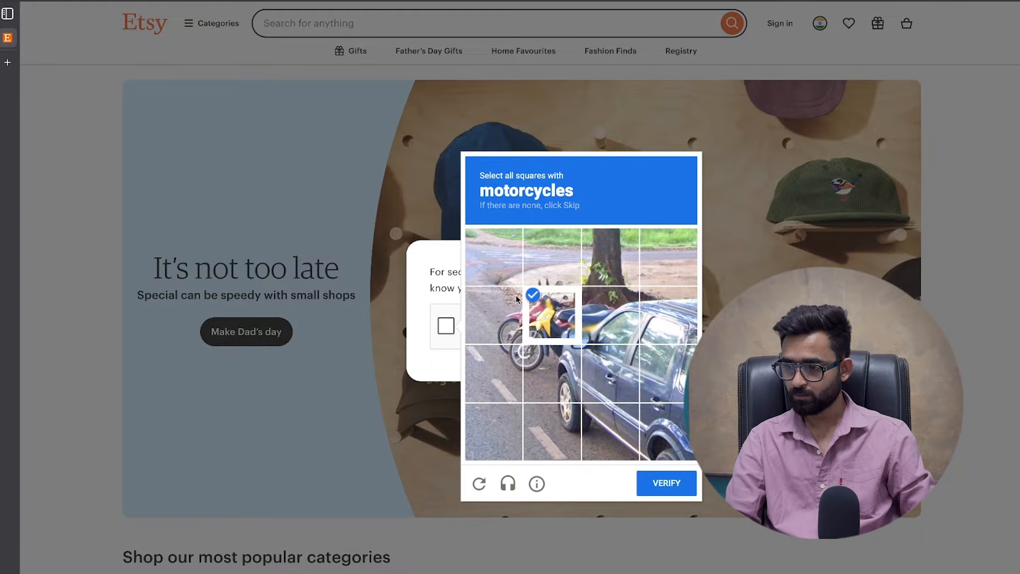
left_click(547, 273)
left_click(501, 338)
left_click(503, 358)
left_click(536, 359)
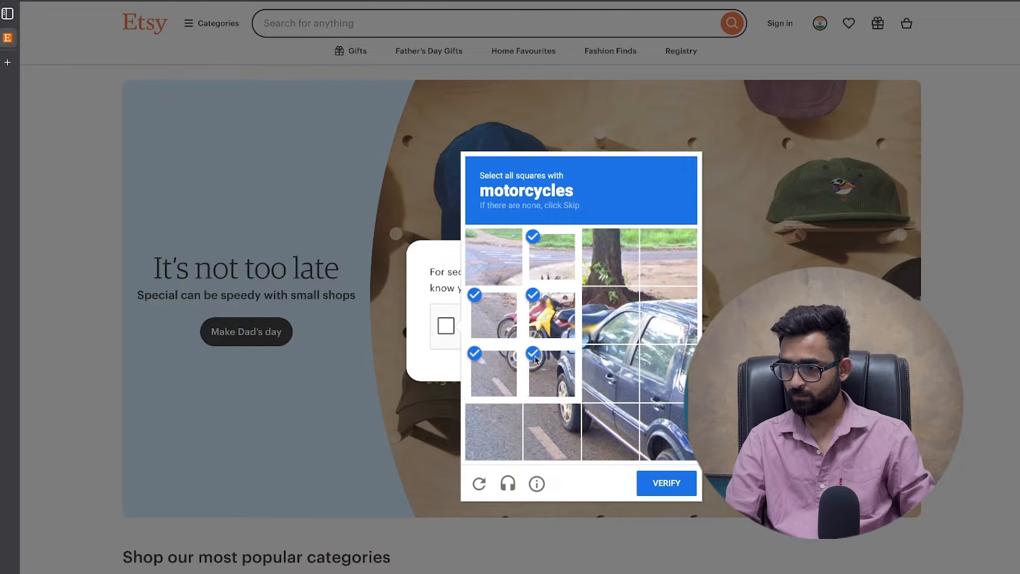
left_click(608, 308)
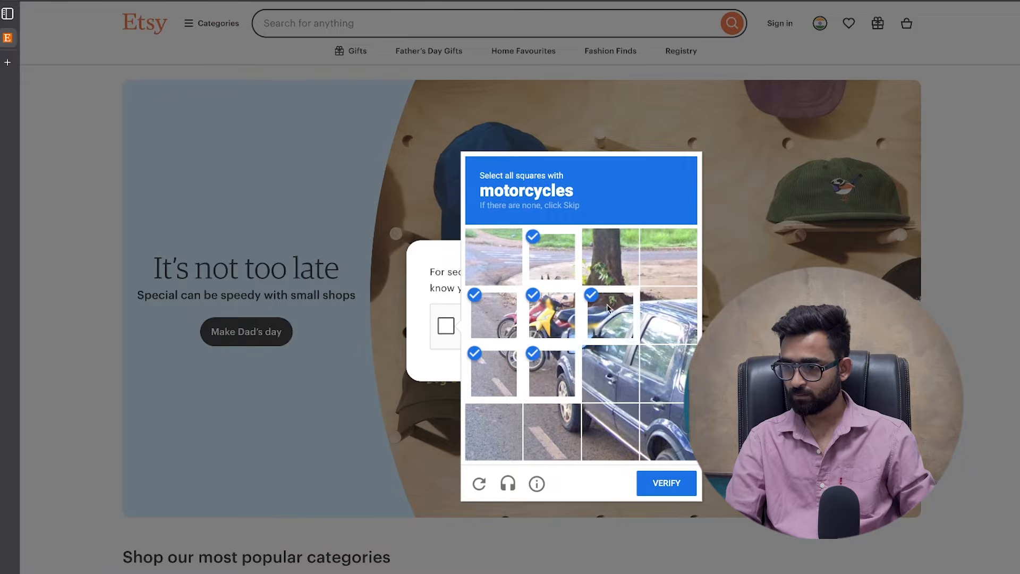
left_click(667, 484)
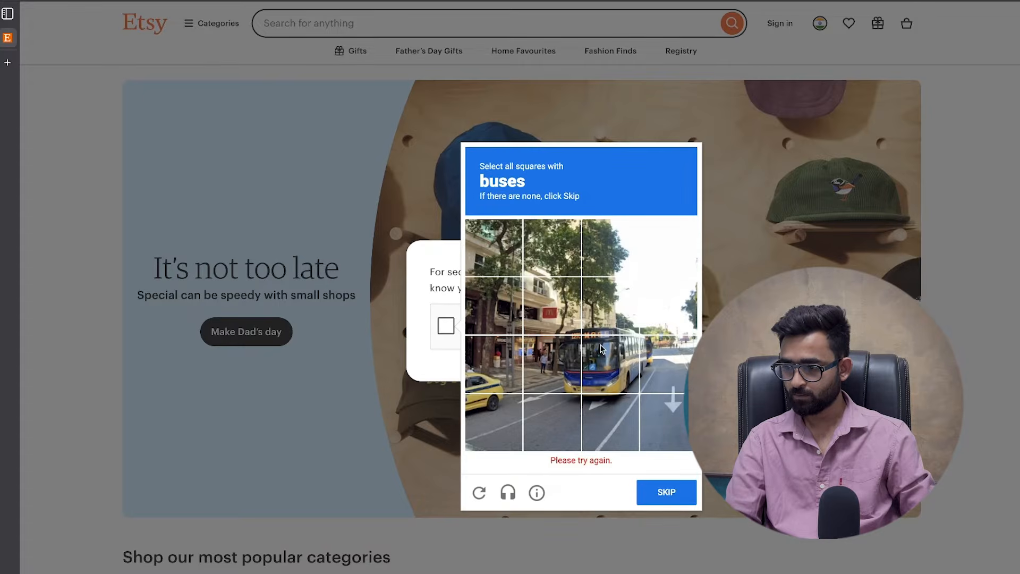
- Select all bus tiles in the repeated bus challenge and submit them
left_click(601, 348)
left_click(564, 375)
left_click(559, 419)
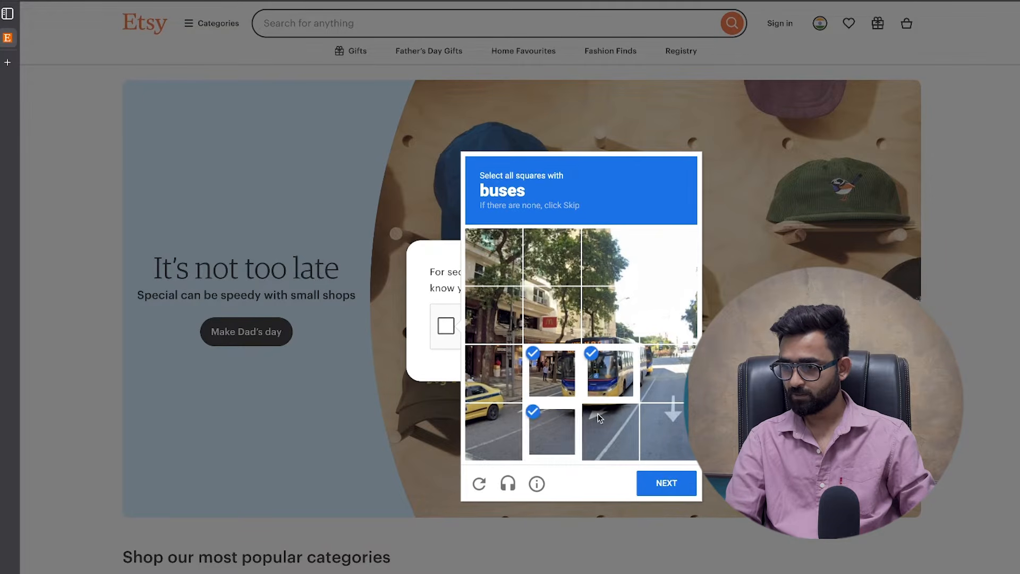
left_click(600, 419)
left_click(649, 368)
left_click(608, 326)
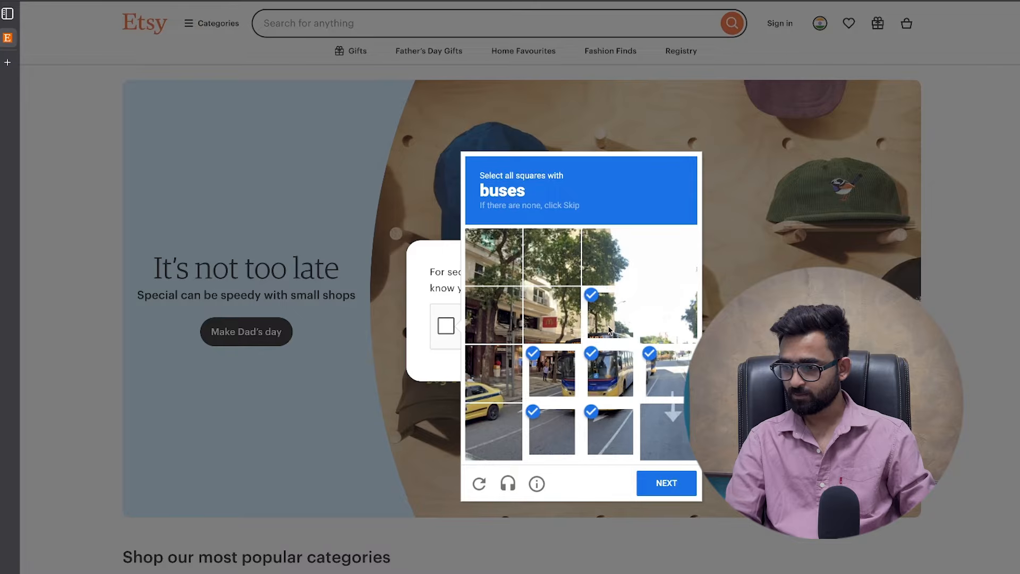
left_click(569, 330)
left_click(668, 483)
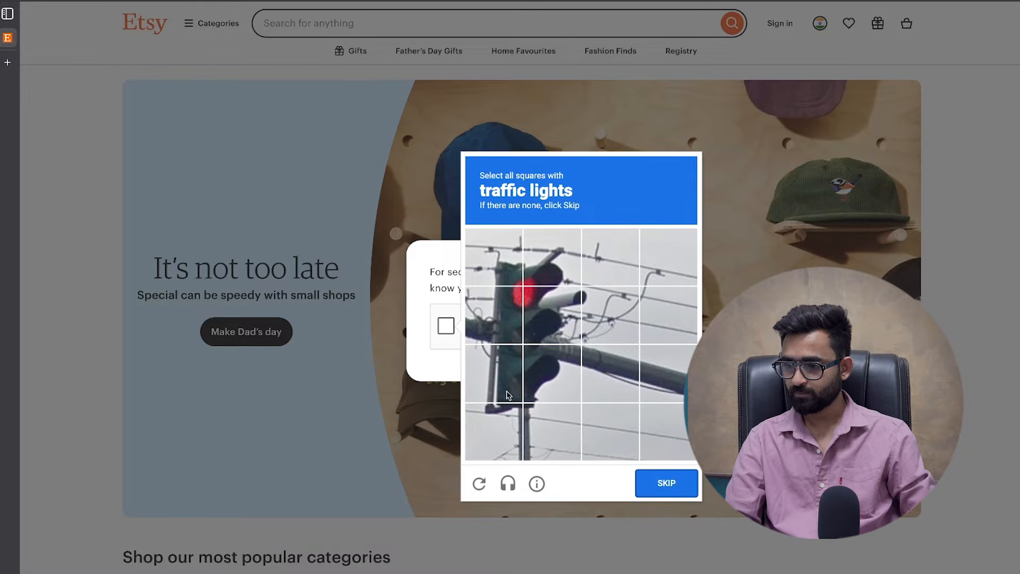
- Select every traffic light tile in the following challenge and submit them
left_click(493, 438)
left_click(550, 430)
left_click(539, 375)
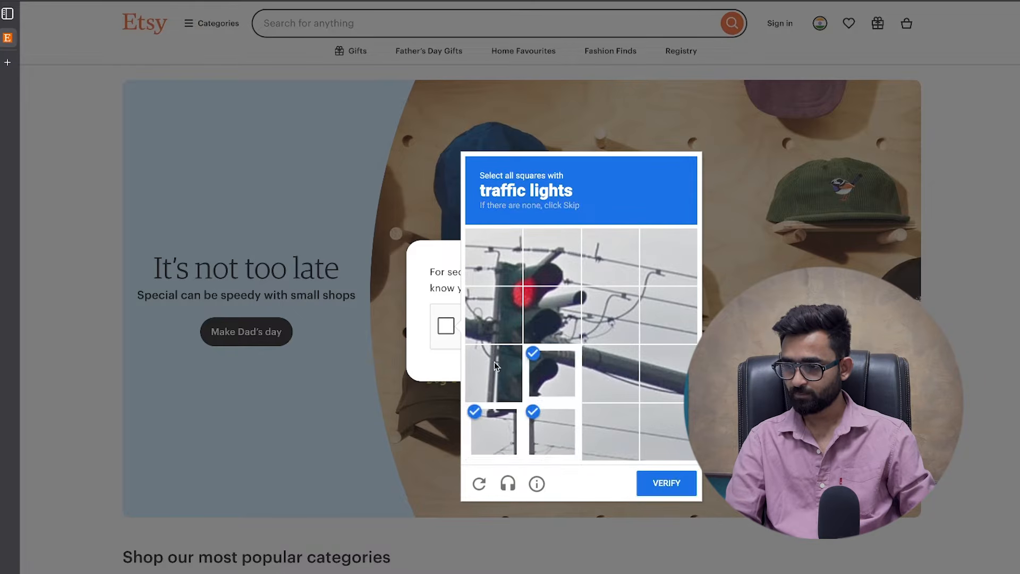
left_click(494, 361)
left_click(489, 311)
left_click(490, 251)
left_click(544, 257)
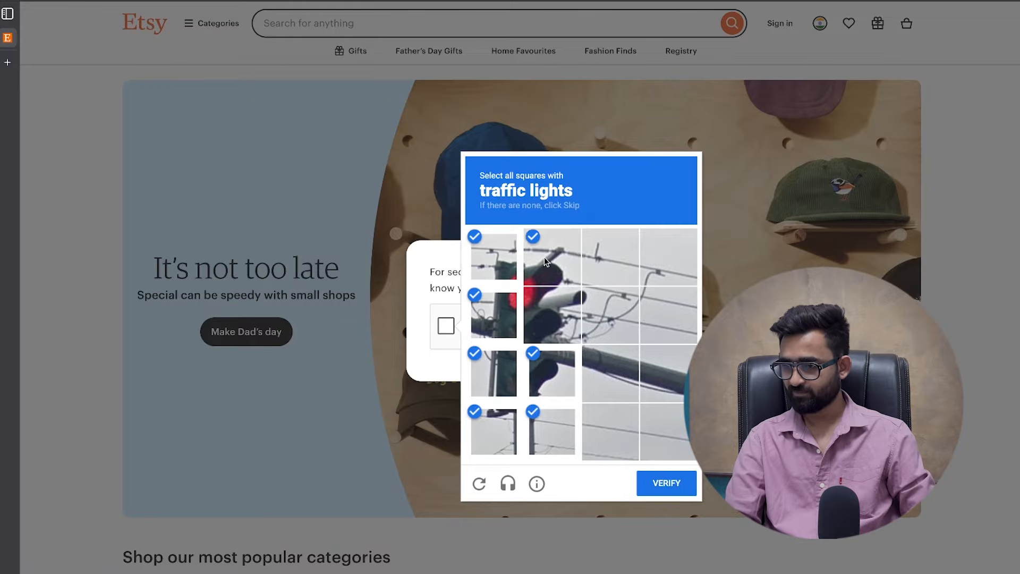
left_click(557, 318)
left_click(605, 372)
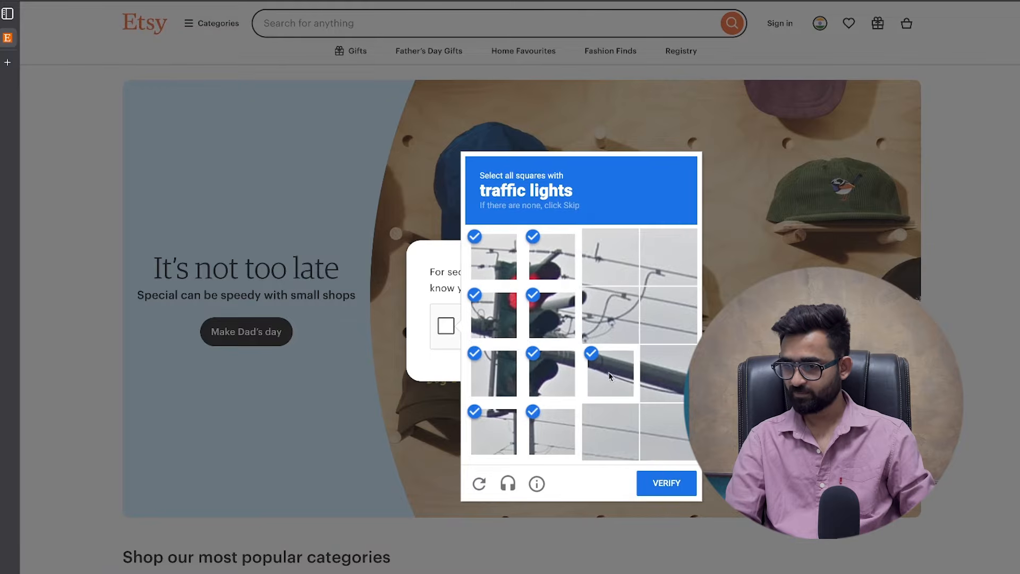
left_click(677, 381)
left_click(601, 314)
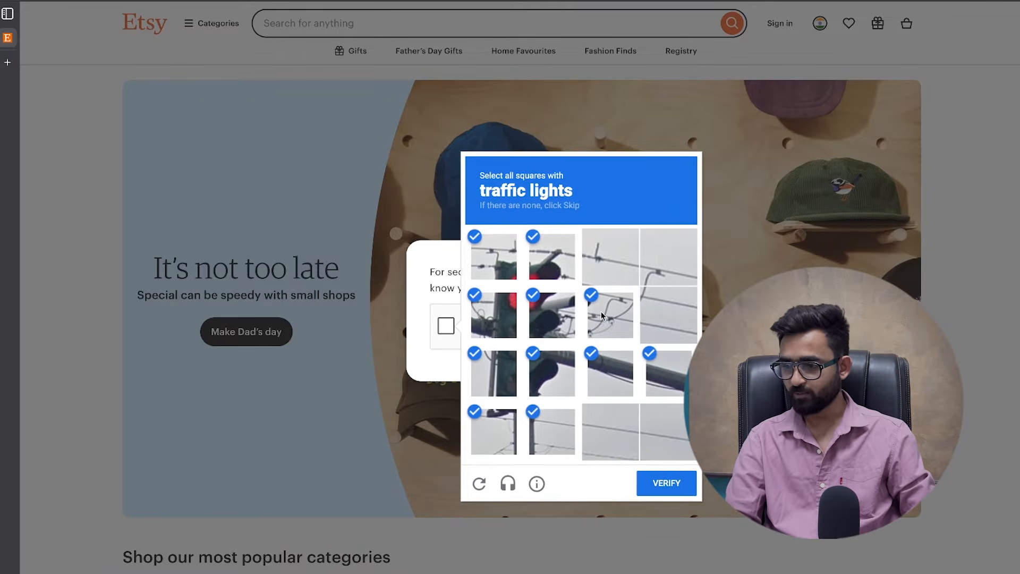
left_click(660, 483)
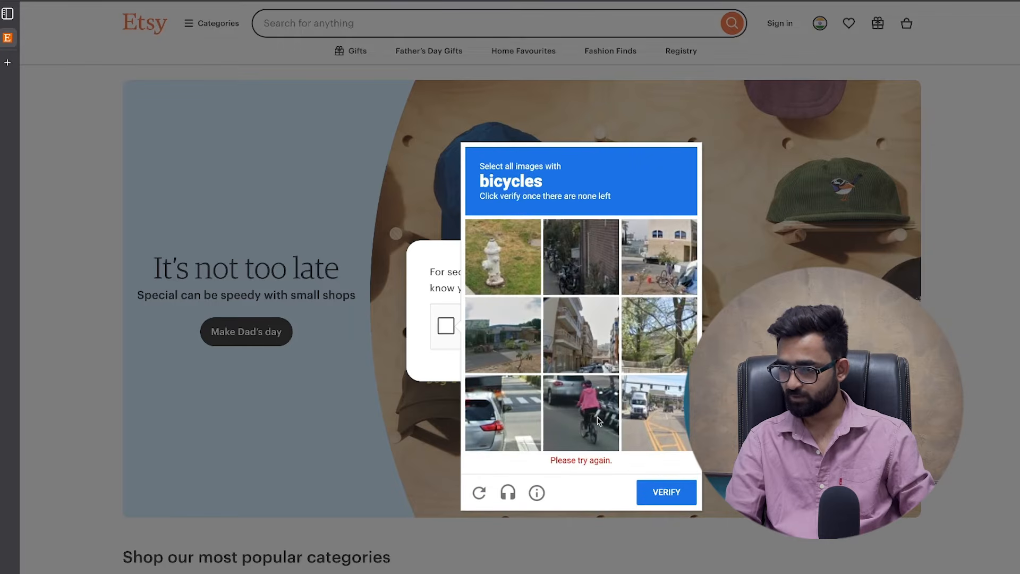
- Select all bicycle tiles, including newly appearing ones, and verify the challenge
left_click(672, 251)
left_click(582, 266)
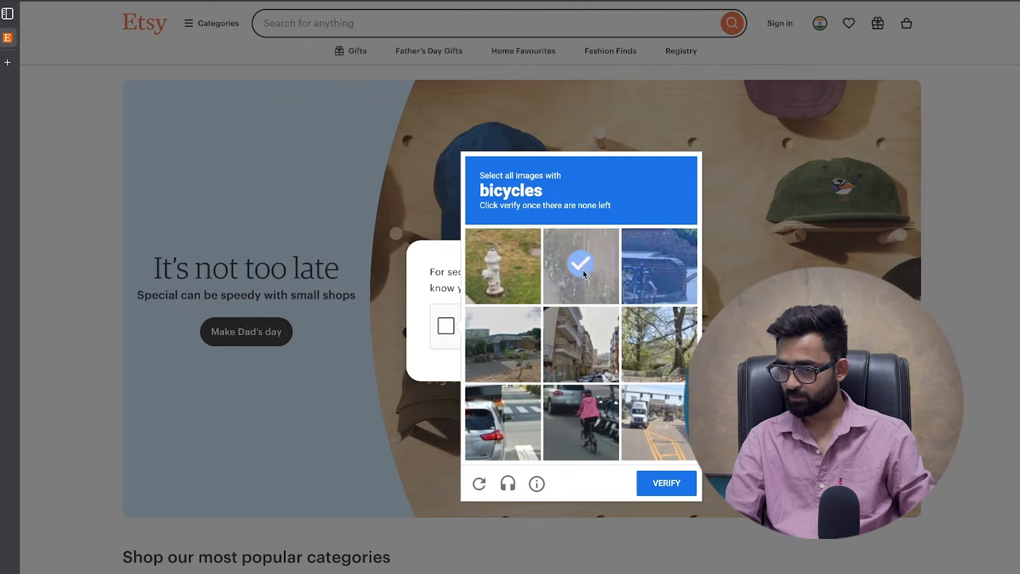
left_click(583, 442)
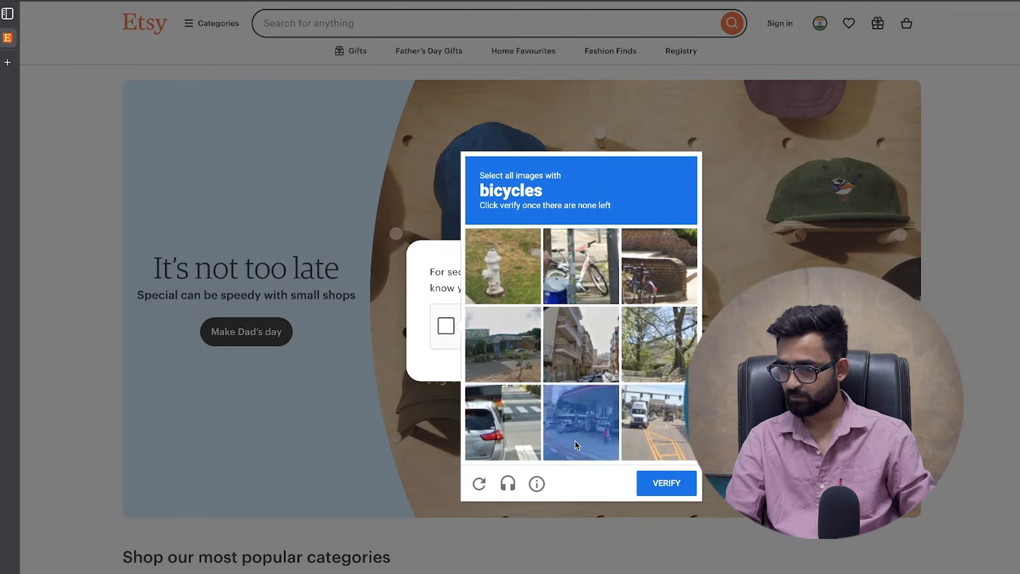
left_click(655, 283)
left_click(582, 265)
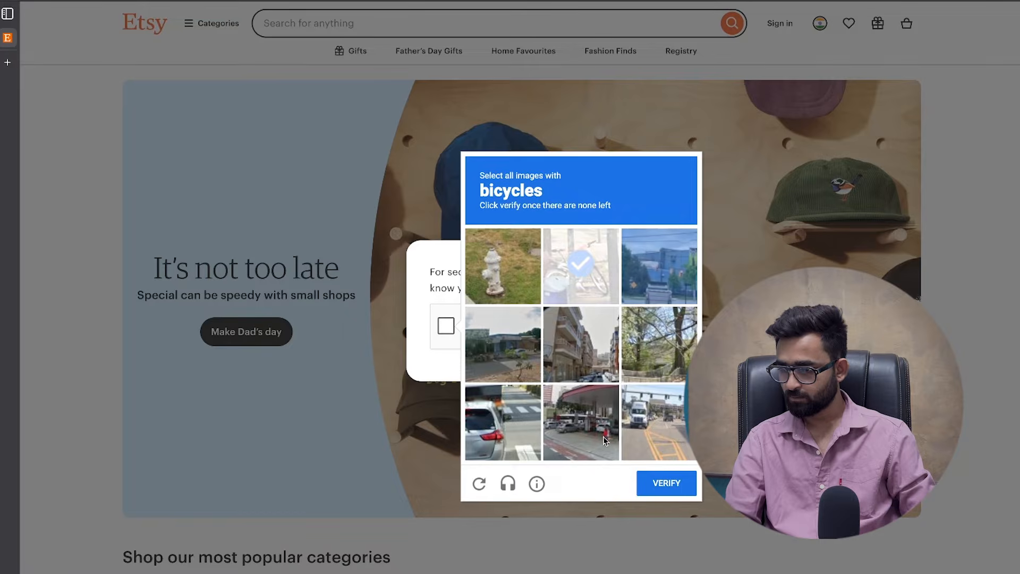
left_click(667, 482)
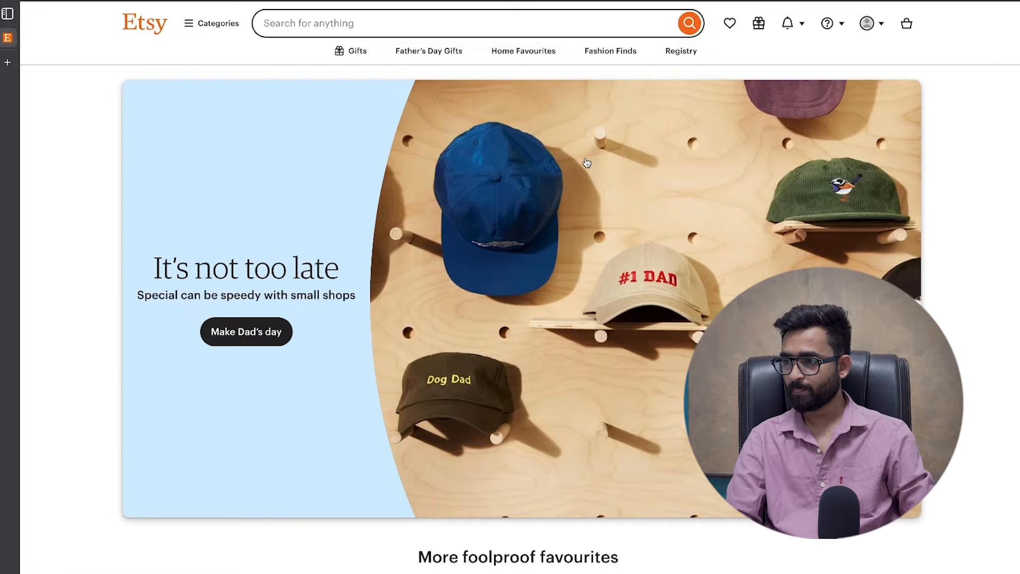
- Browse the signed-in home page and open the account menu listing Sell on Etsy
left_click(878, 22)
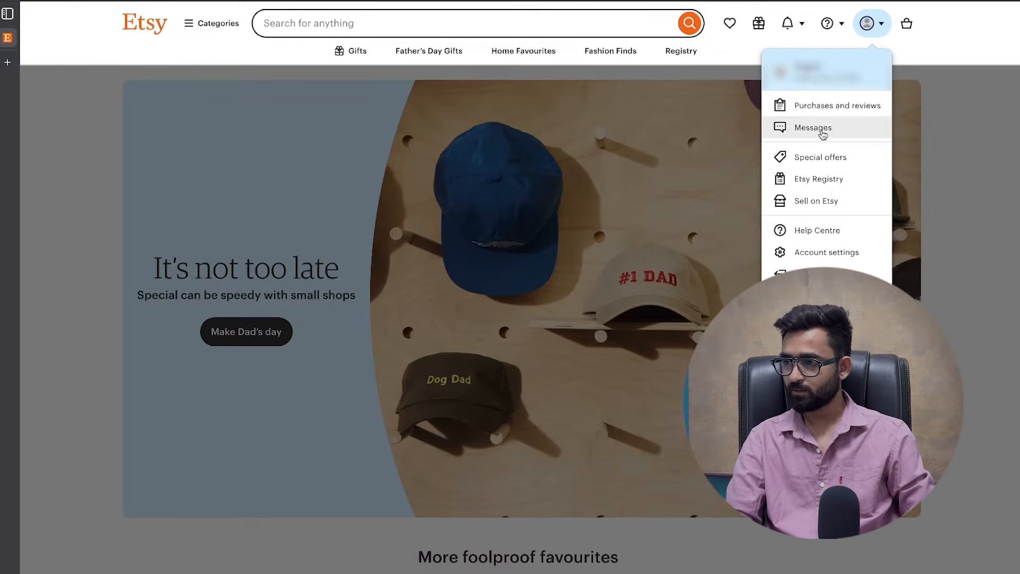
left_click(625, 290)
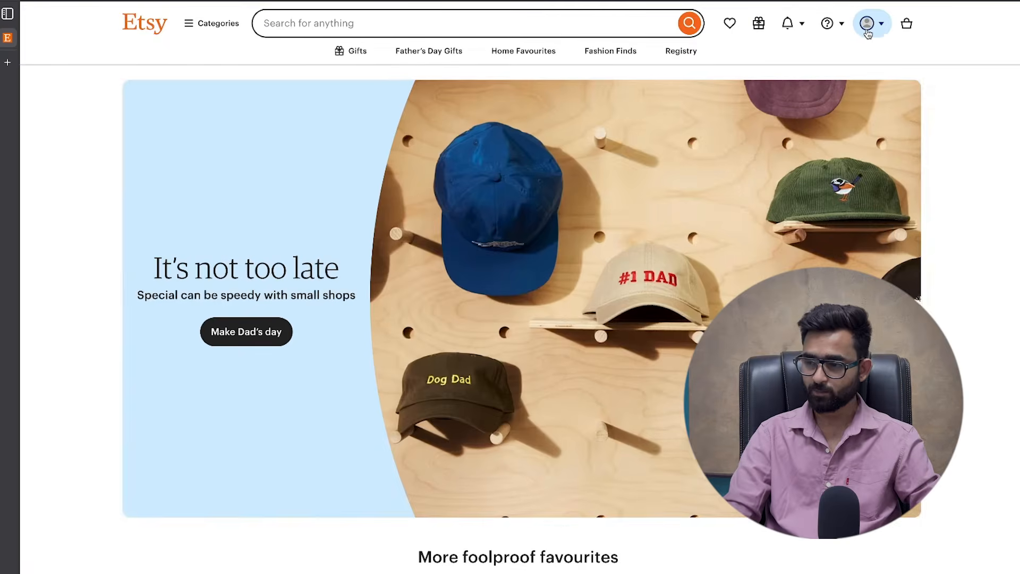
scroll(584, 283, "down", 15)
scroll(582, 282, "up", 15)
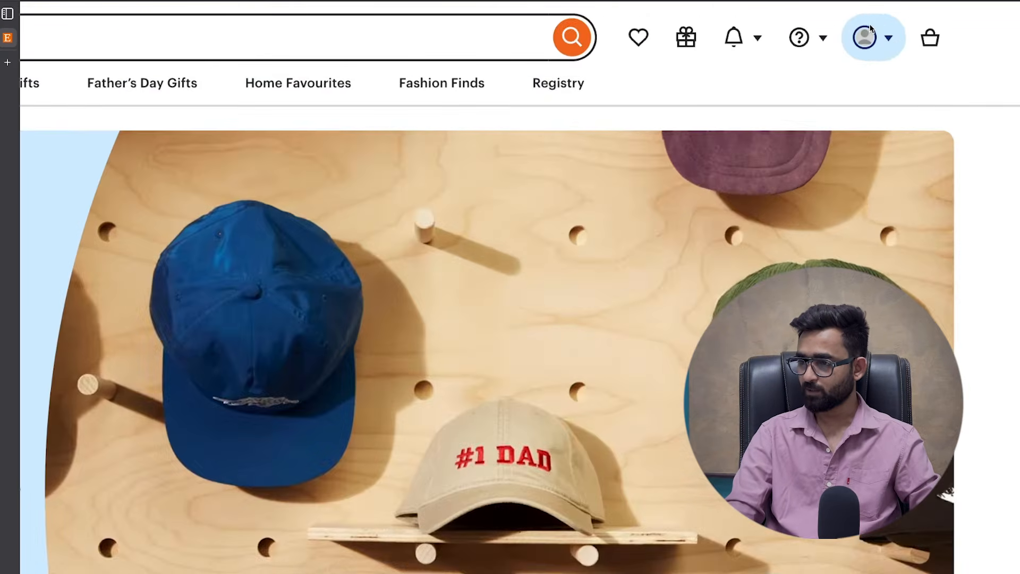
left_click(901, 37)
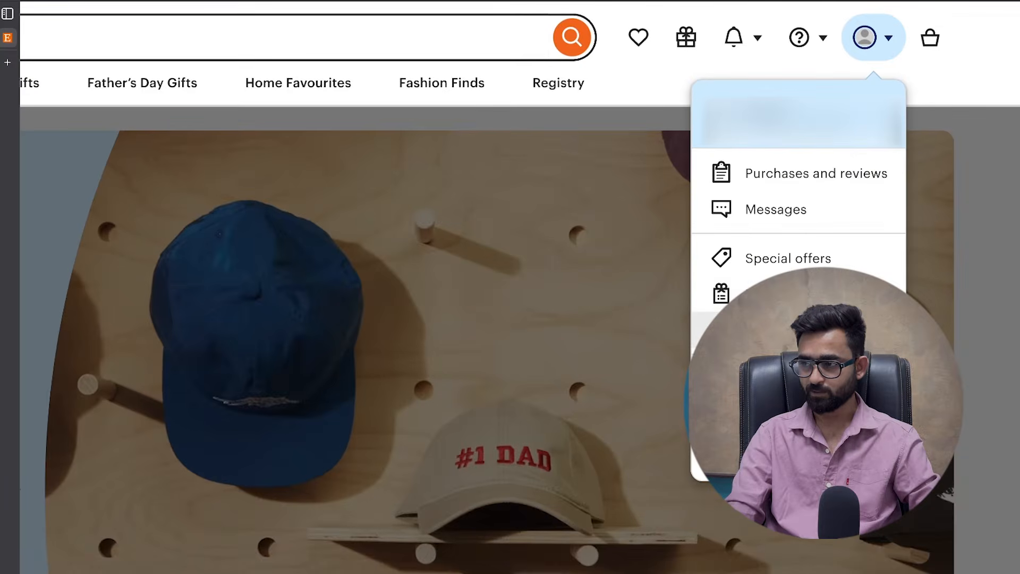
left_click(875, 56)
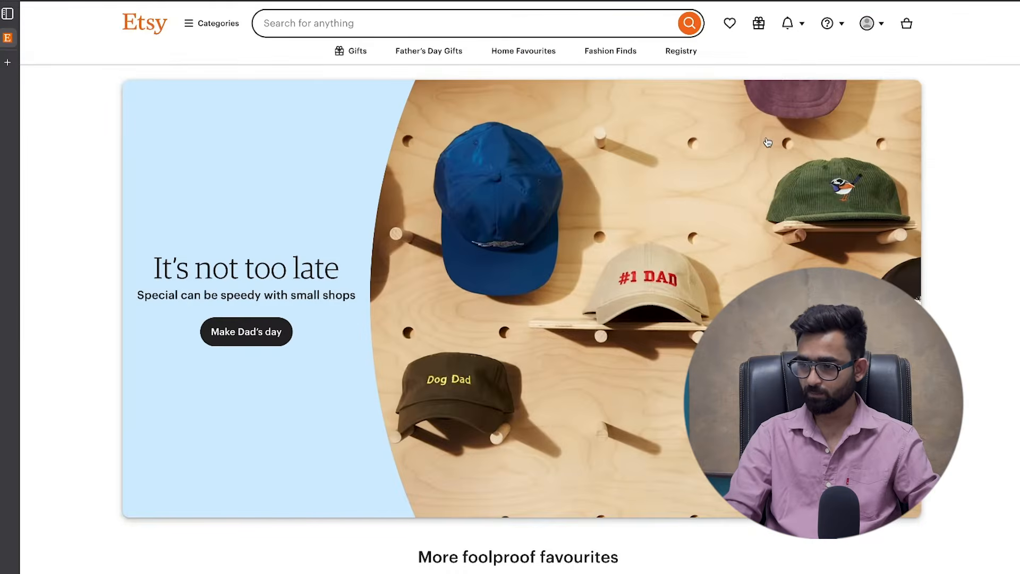
scroll(615, 326, "down", 20)
scroll(615, 327, "down", 15)
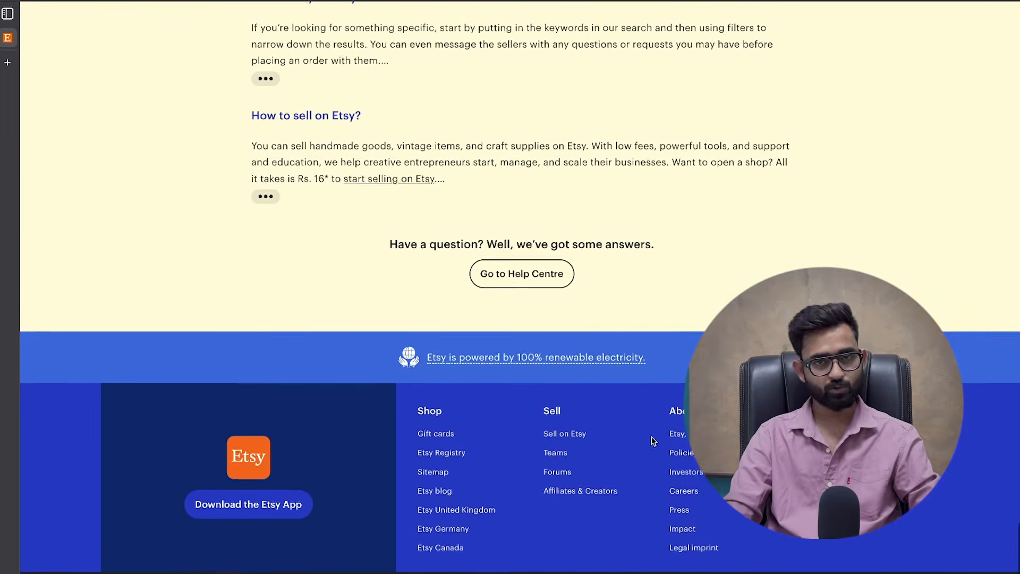
scroll(699, 308, "up", 20)
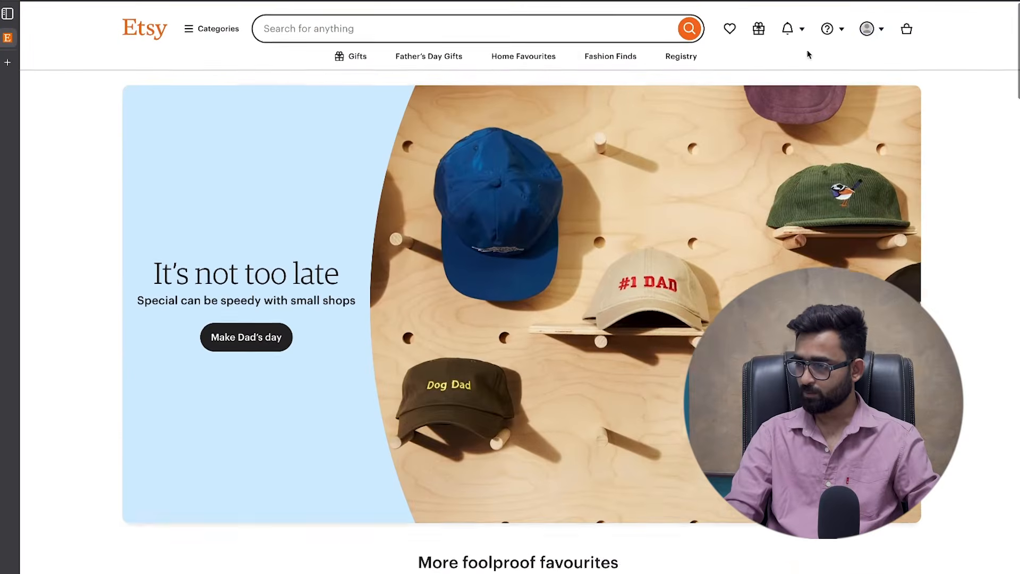
left_click(867, 24)
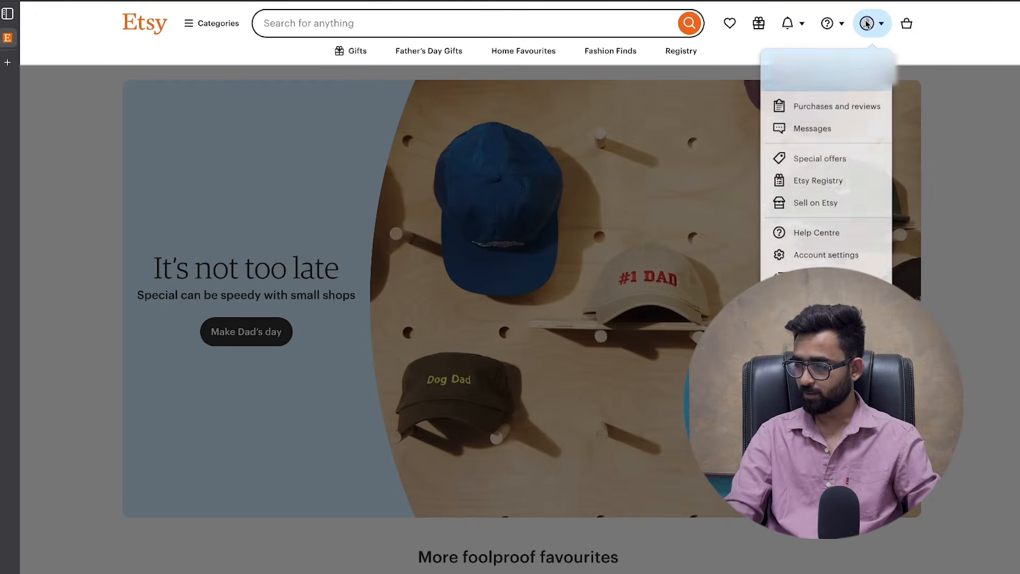
- Choose Sell on Etsy from the account menu and start shop onboarding with Get started
left_click(825, 206)
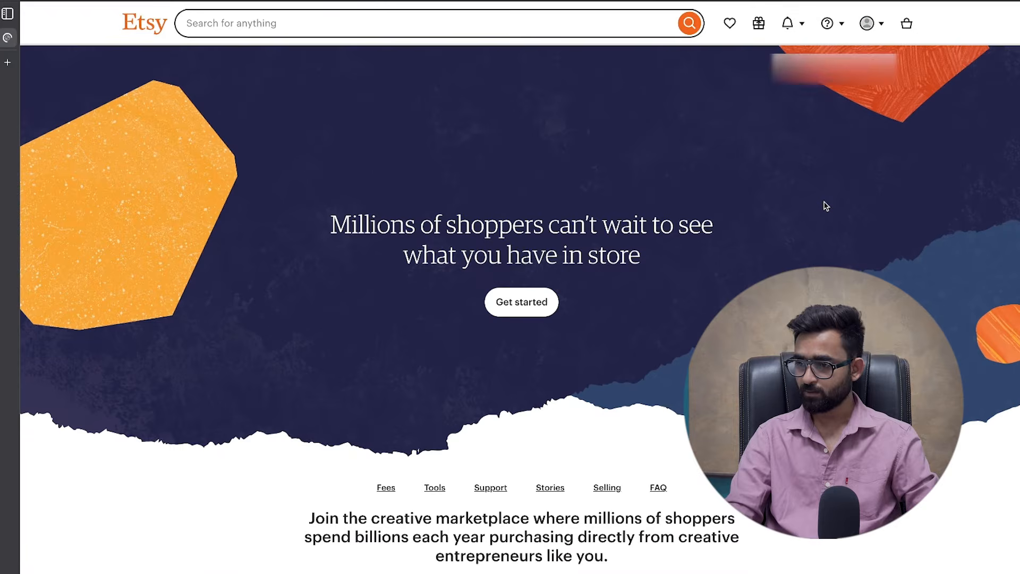
left_click(521, 301)
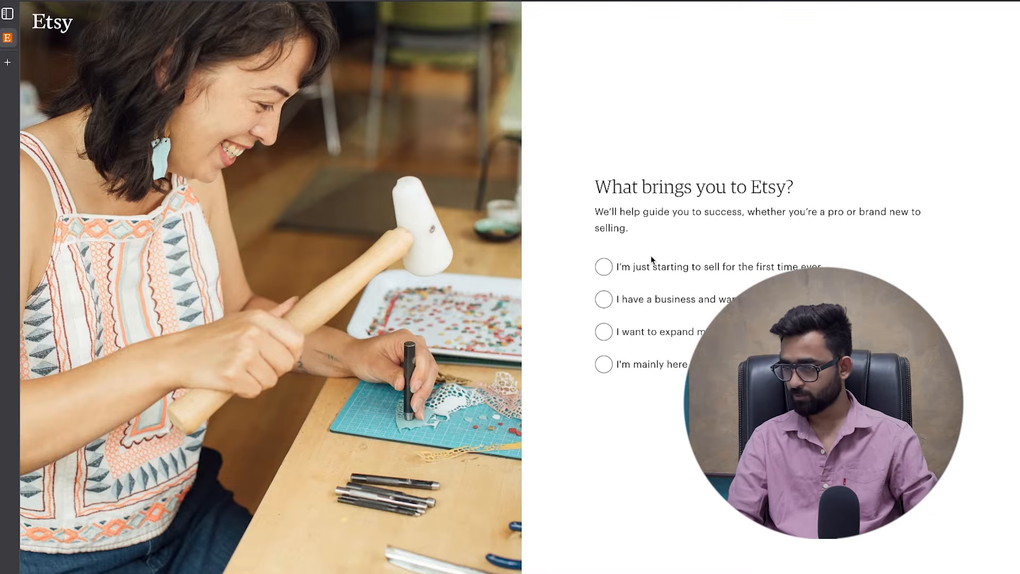
- Answer as a first-time seller and tick help topics Deciding what to sell through Getting discovered in search
left_click(691, 272)
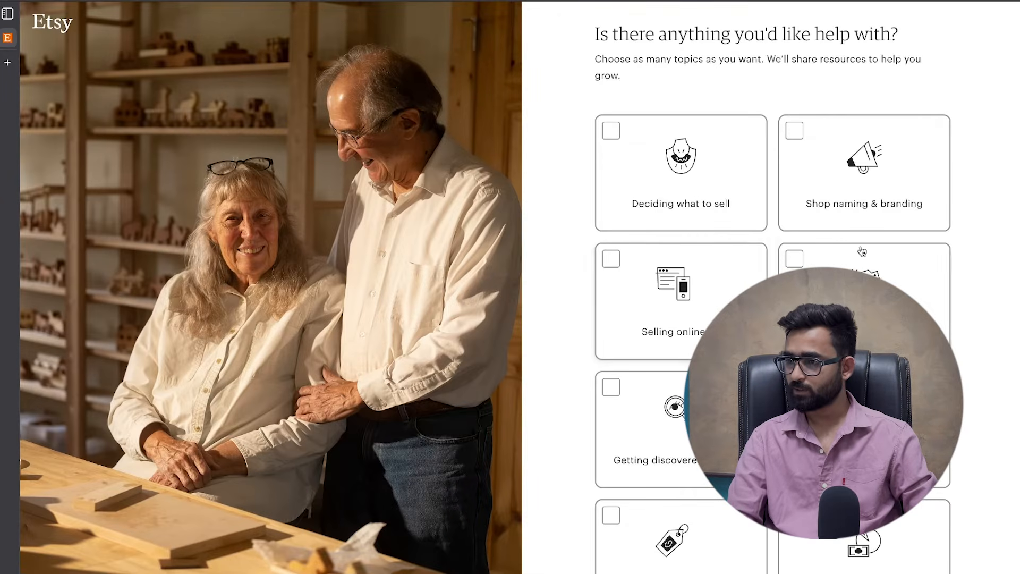
left_click(657, 186)
left_click(871, 200)
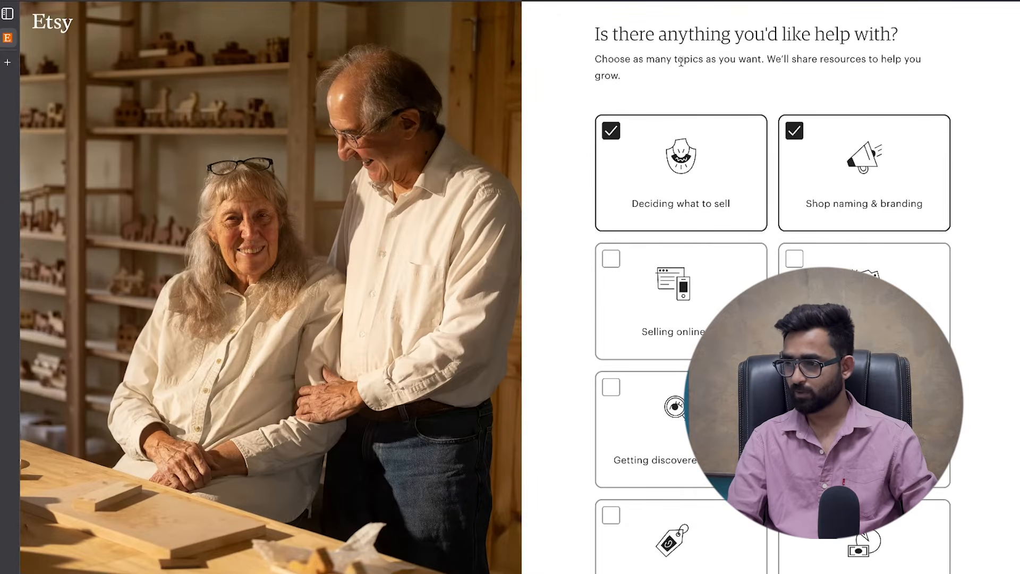
left_click(679, 307)
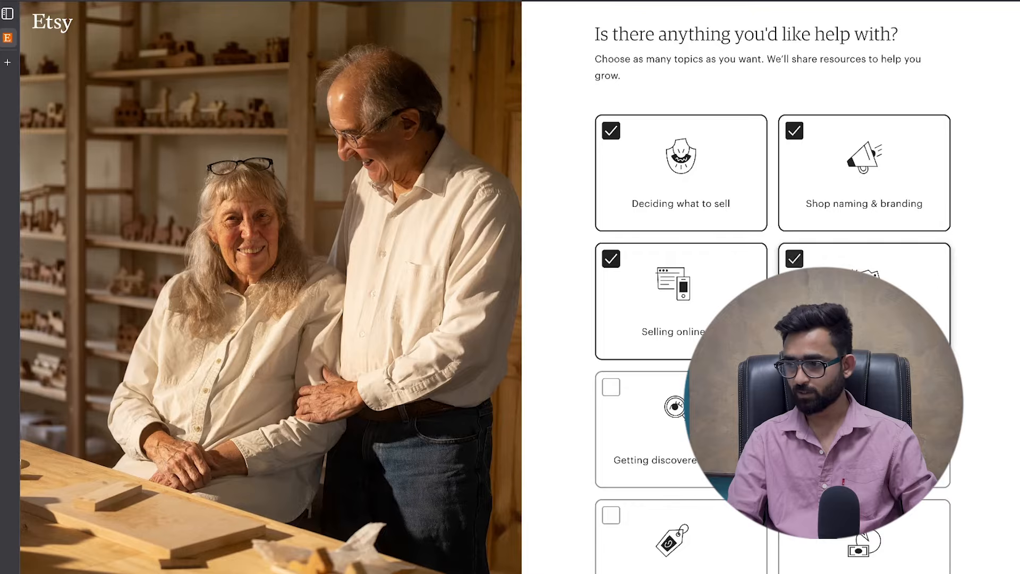
left_click(860, 308)
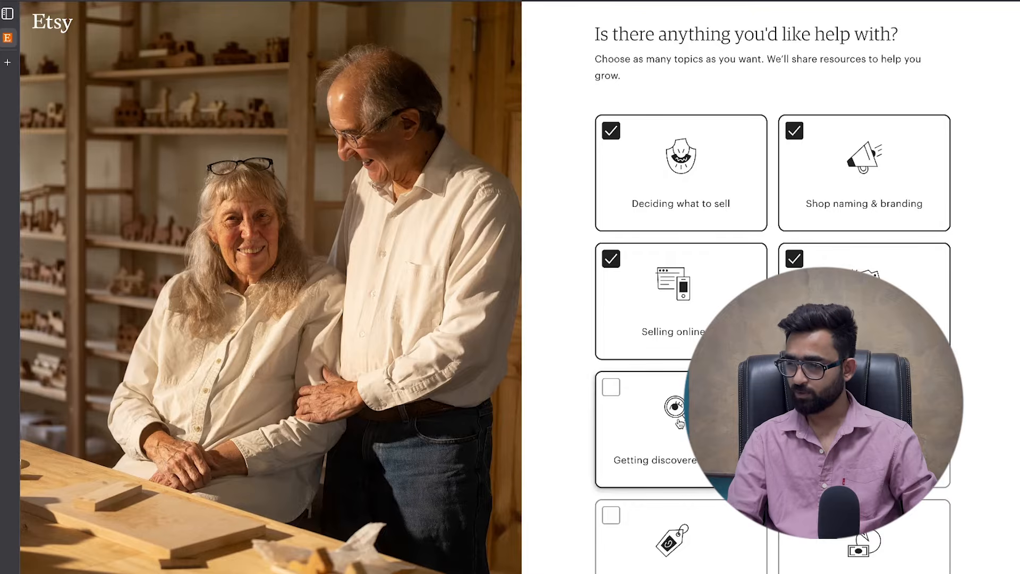
left_click(723, 430)
- Tick the remaining topics: Pricing items, finances & fees, moving listings, selling internationally
scroll(690, 372, "down", 5)
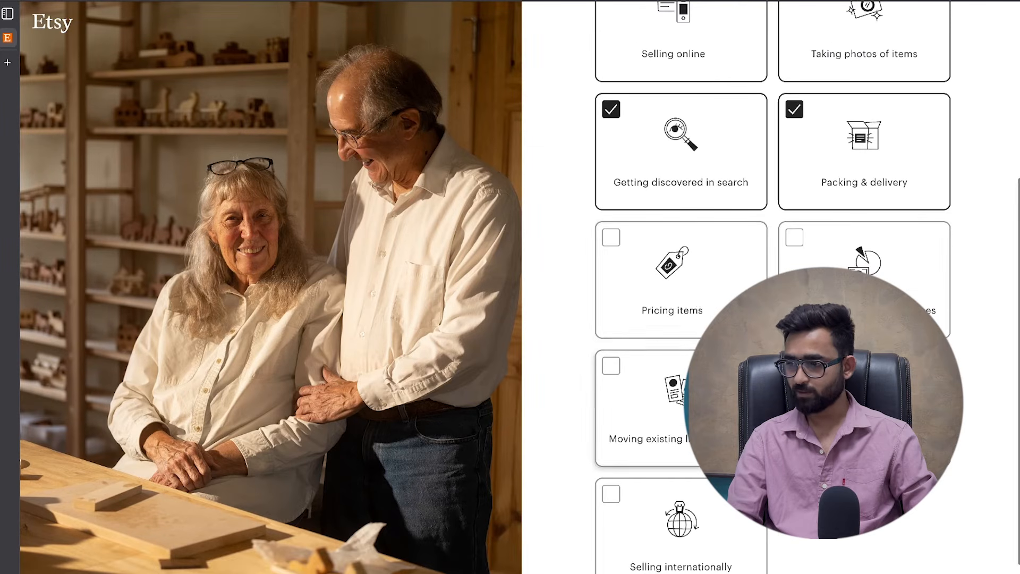
left_click(697, 300)
left_click(864, 298)
left_click(621, 400)
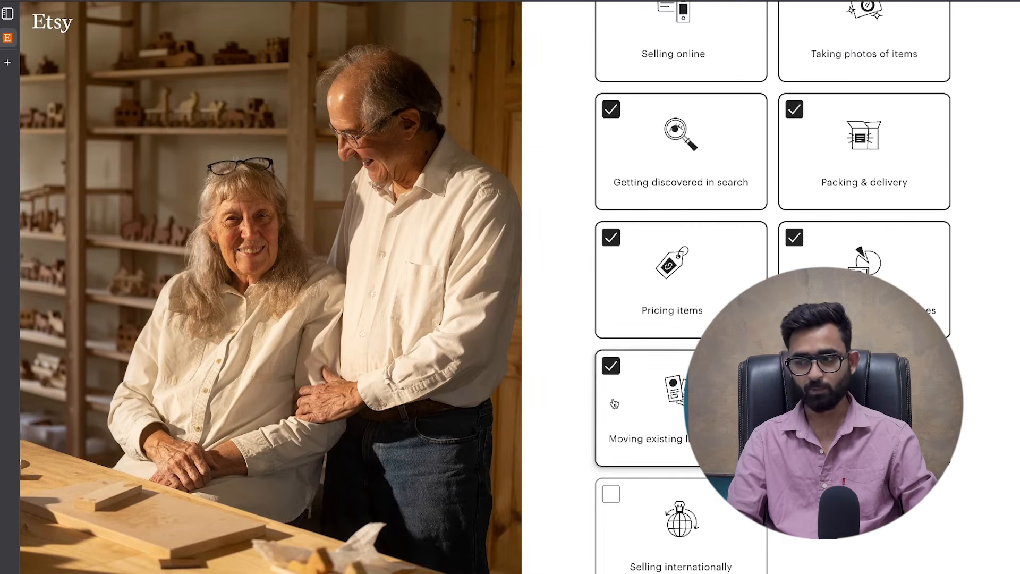
left_click(611, 494)
scroll(611, 494, "down", 2)
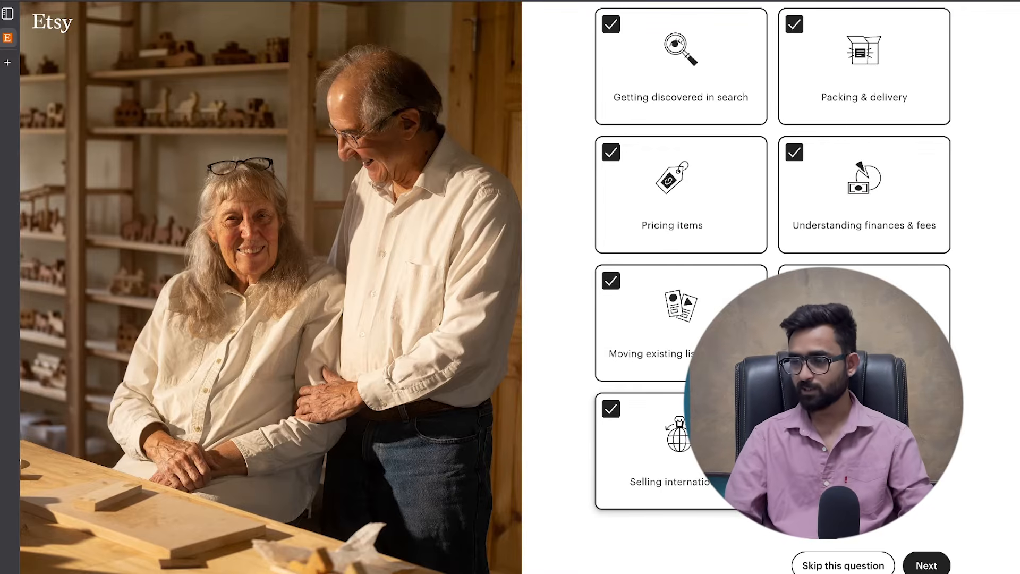
scroll(770, 287, "up", 6)
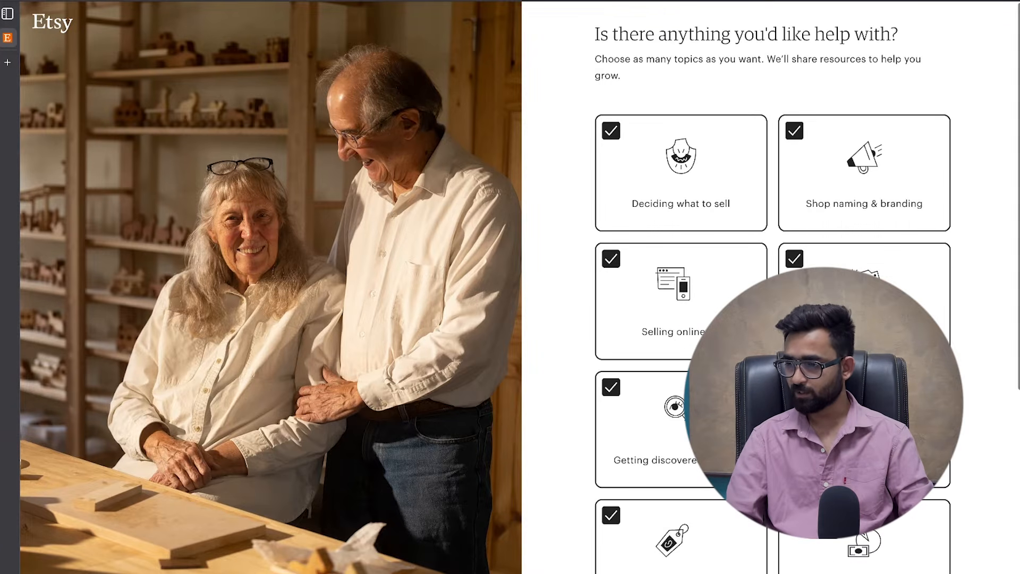
scroll(770, 287, "down", 6)
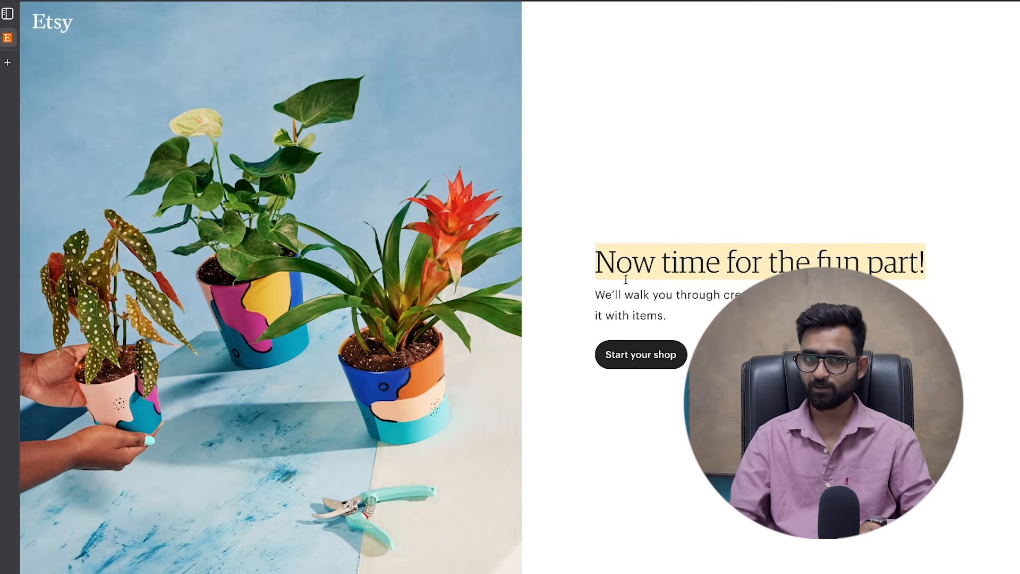
- Start the shop and change Shop language from Deutsch to English, keeping India and Indian Rupee
left_click(642, 357)
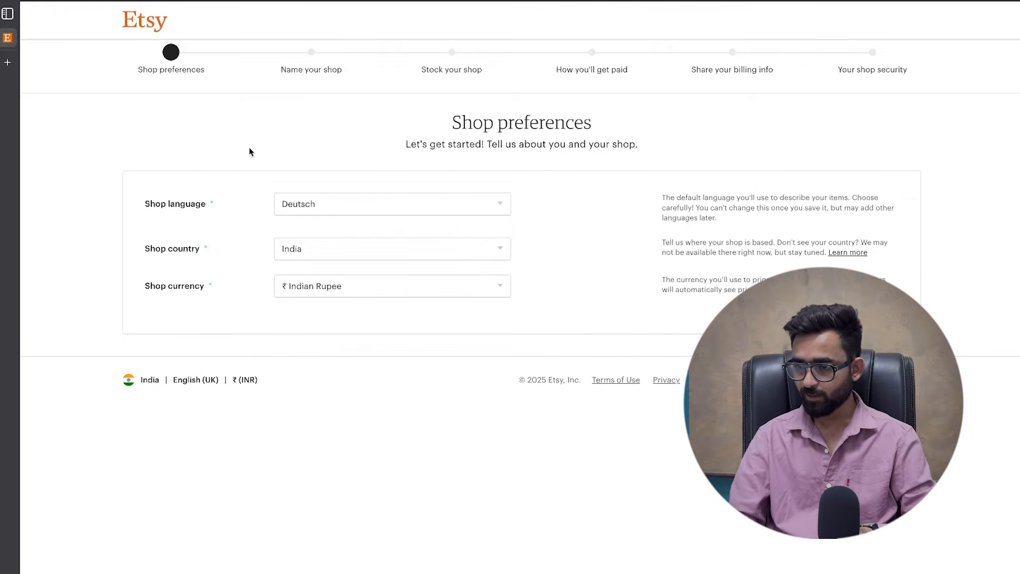
left_click(316, 211)
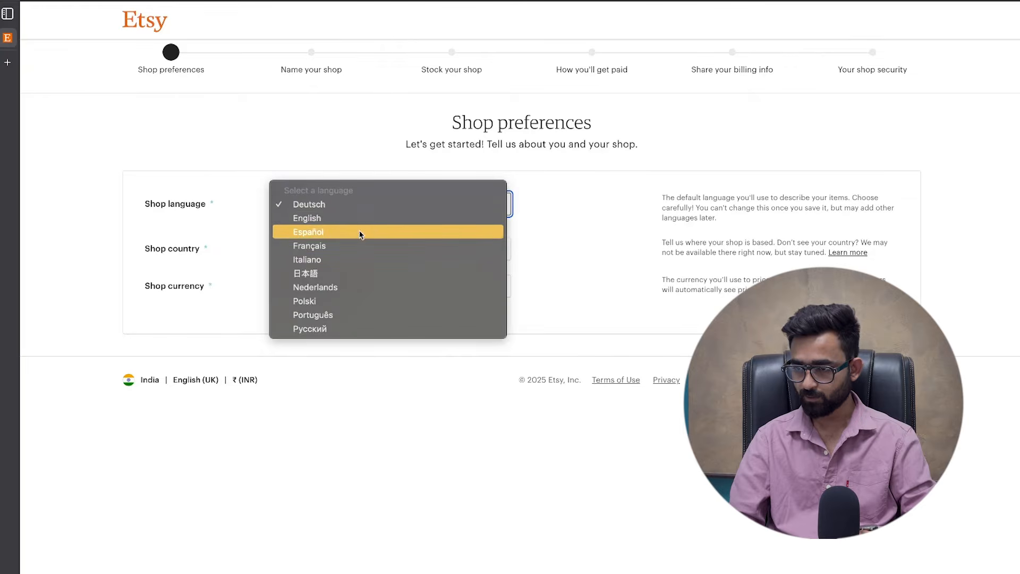
left_click(368, 218)
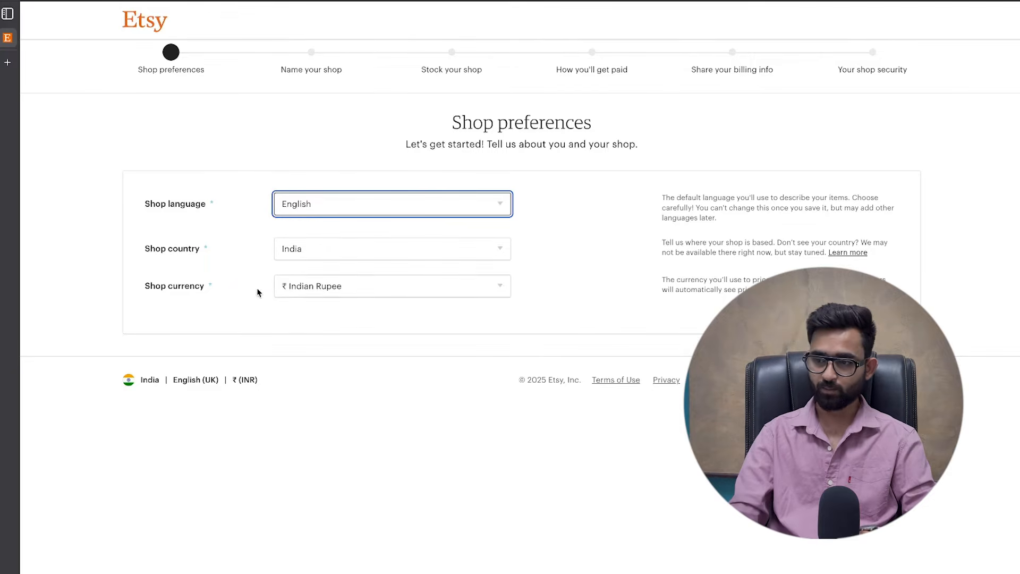
left_click(408, 380)
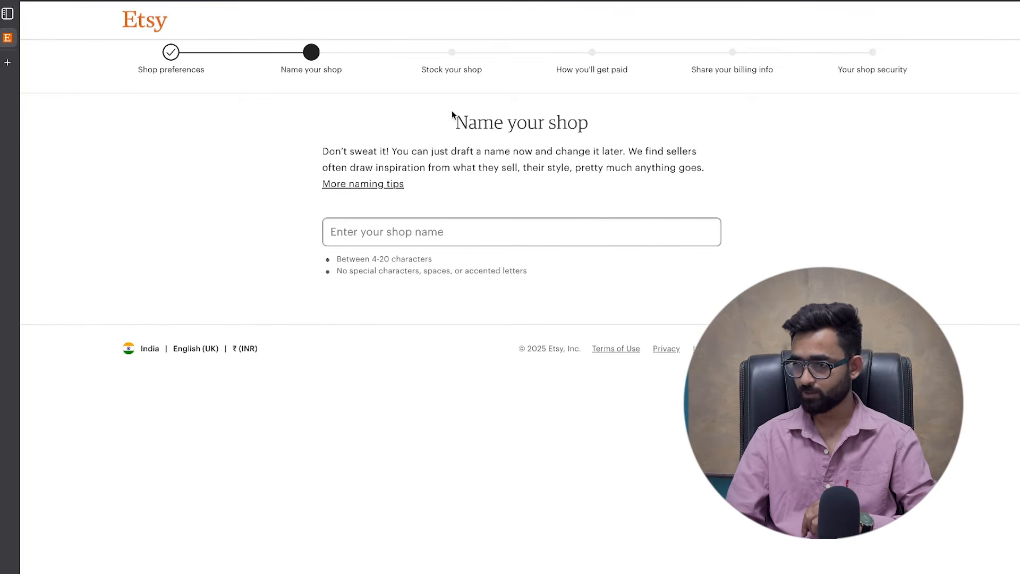
- Enter the available shop name 'Sagarvista' after 'Saagartraders' was taken, and submit it
triple_click(495, 130)
left_click(492, 149)
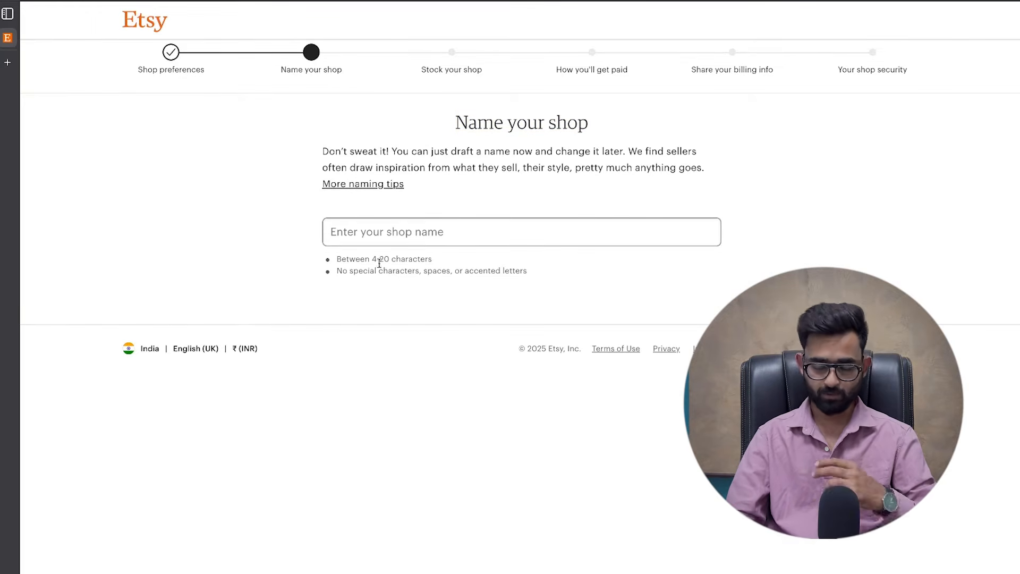
left_click(389, 239)
type("Saagar")
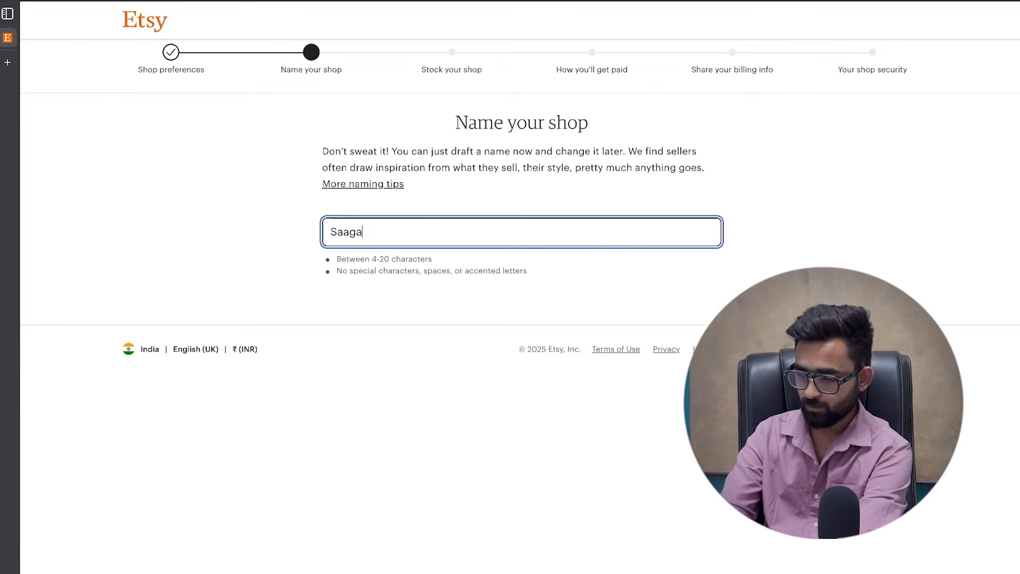
key("BackSpace")
key("BackSpace")
key("BackSpace")
key("BackSpace")
type("gartraders")
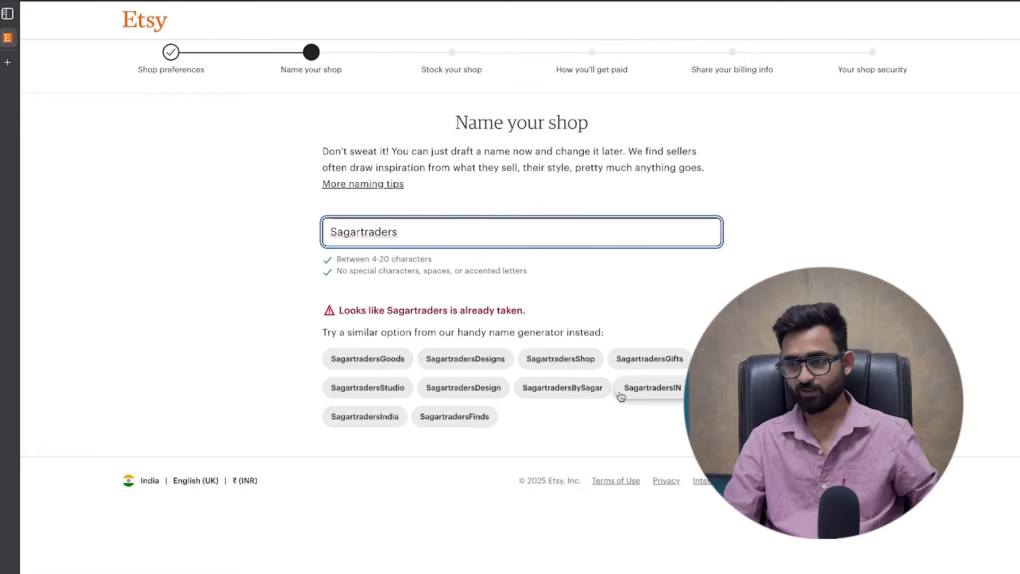
key("BackSpace")
key("BackSpace")
key("BackSpace")
key("BackSpace")
key("BackSpace")
key("BackSpace")
key("BackSpace")
type("vista")
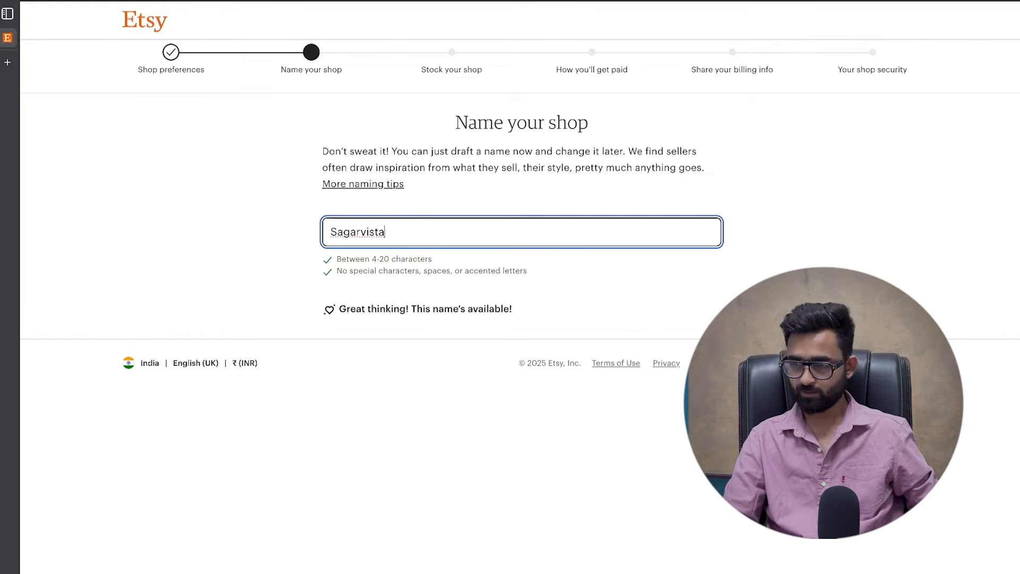
left_click(535, 263)
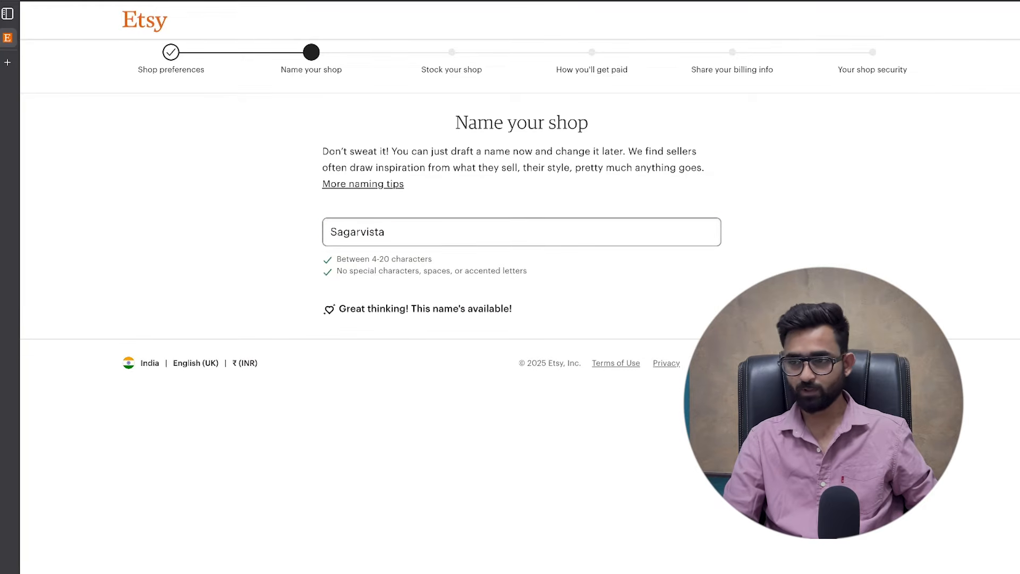
key("Return")
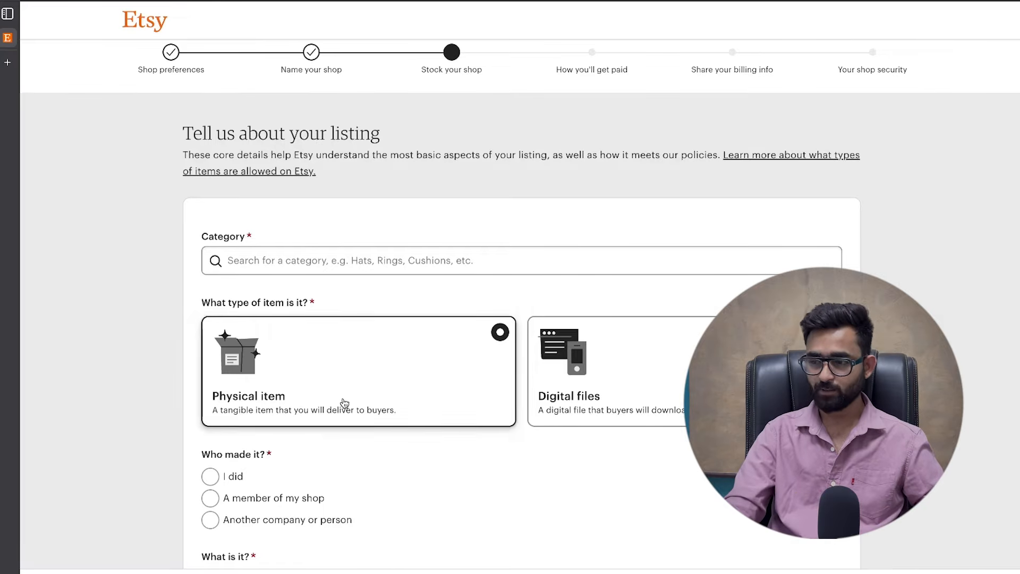
- Set the listing type to Physical item
left_click(657, 358)
left_click(405, 356)
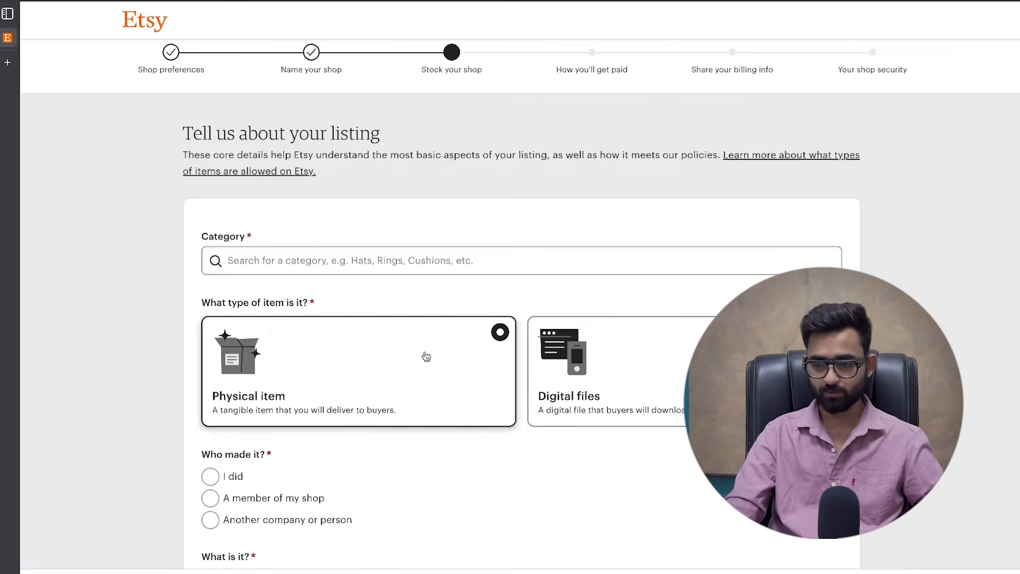
left_click(377, 368)
scroll(377, 368, "down", 3)
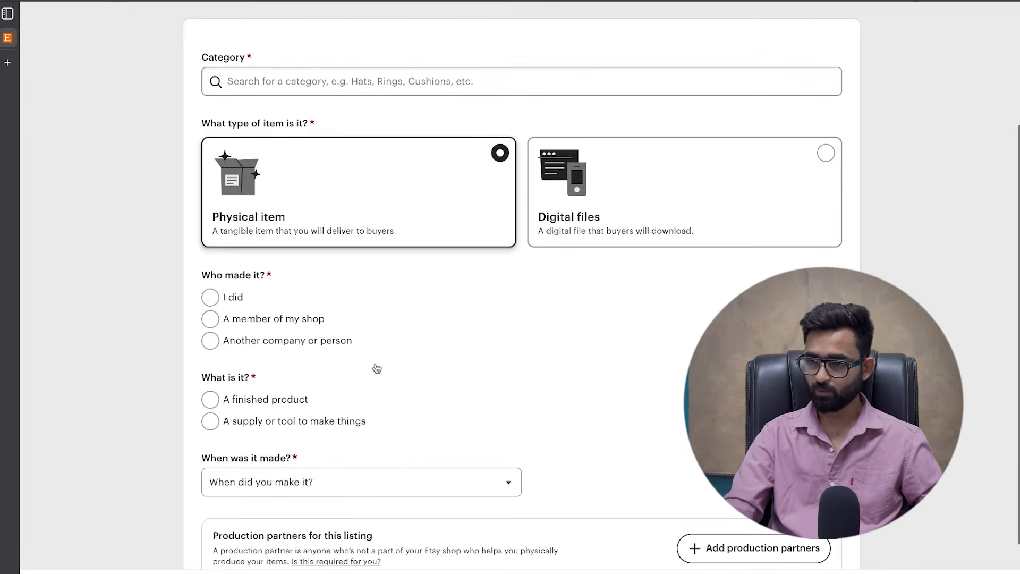
- Answer 'Who made it?' with 'I did'
left_click_drag(213, 277, 268, 275)
left_click(268, 275)
triple_click(246, 275)
left_click(314, 279)
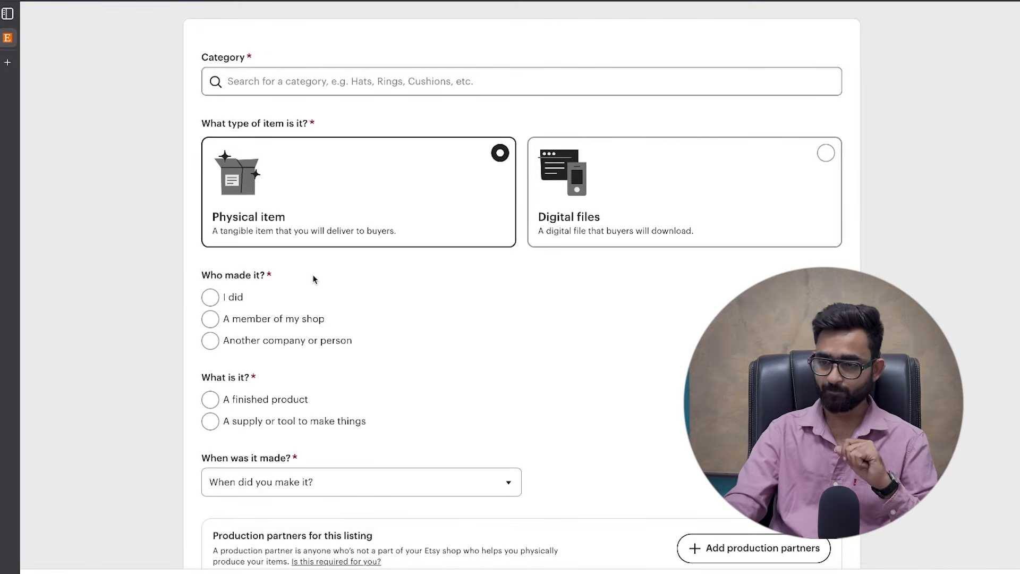
left_click(229, 301)
left_click(231, 320)
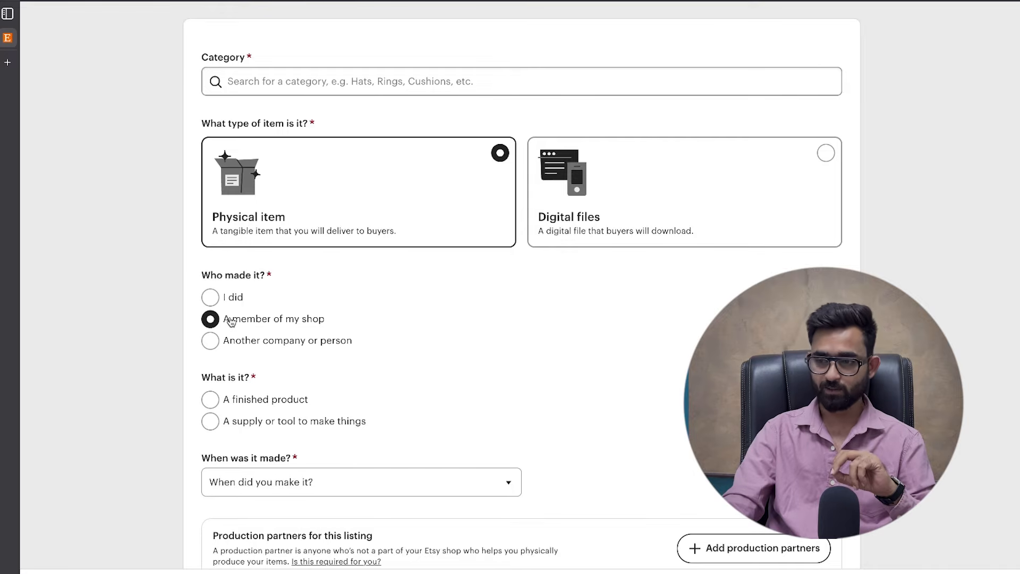
left_click(210, 342)
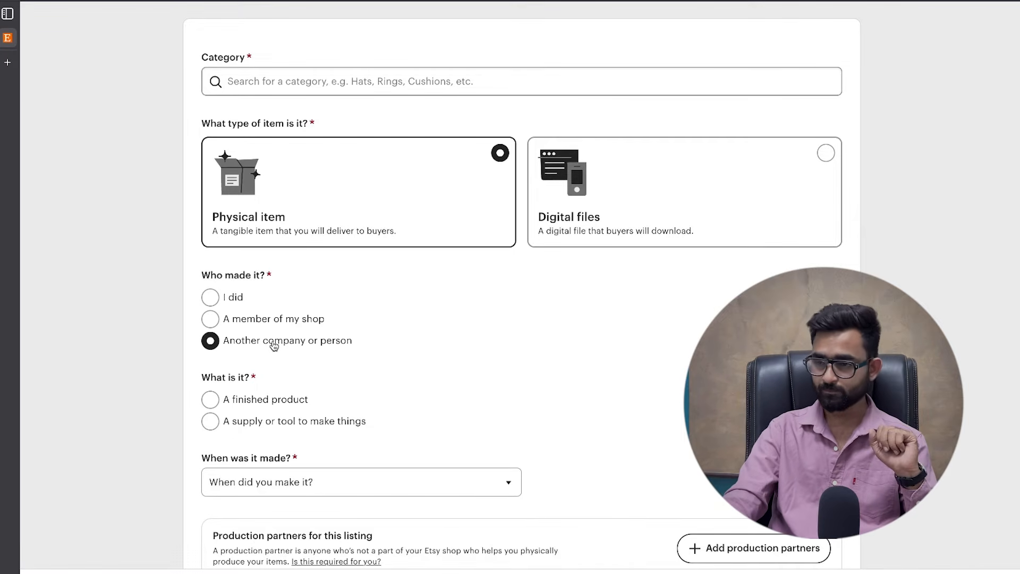
left_click(232, 299)
scroll(388, 302, "down", 2)
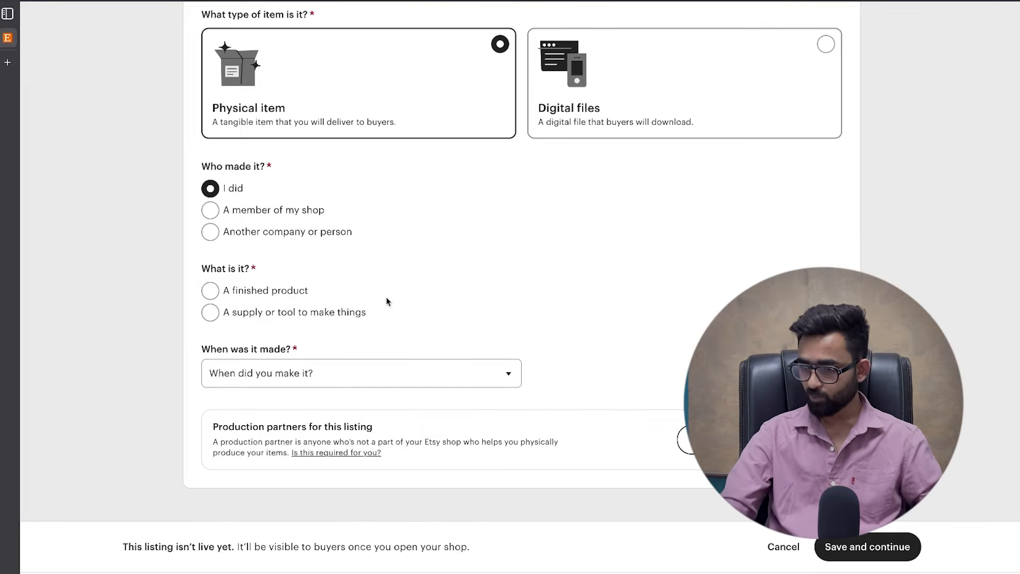
- Mark it as a finished product made 2020 - 2025
left_click(253, 296)
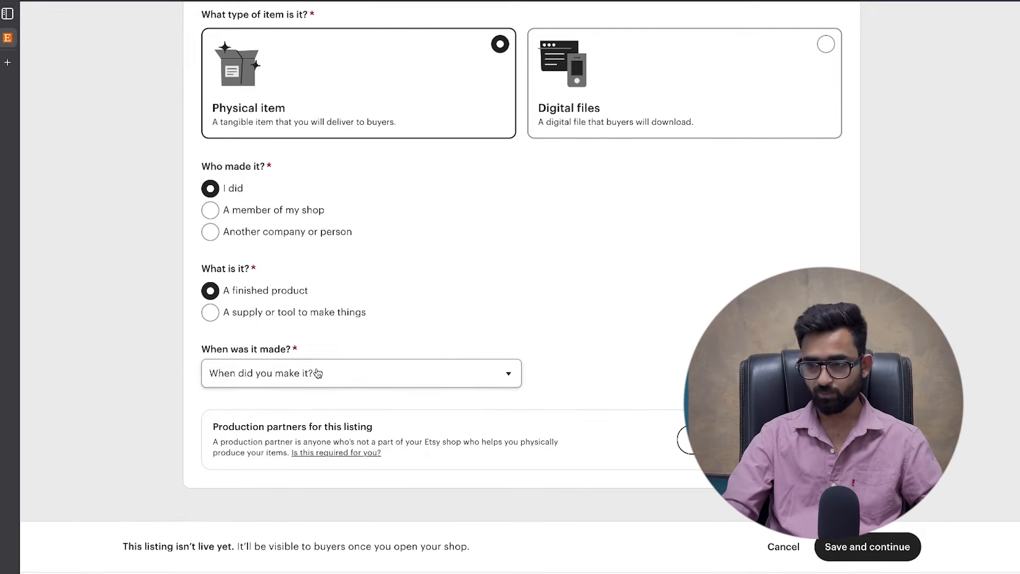
left_click(319, 373)
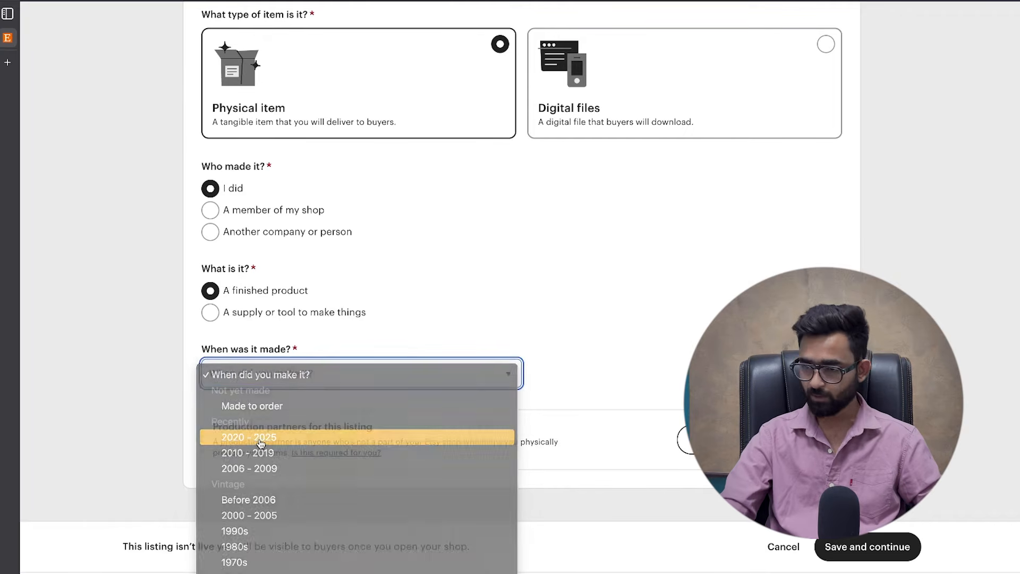
left_click(261, 436)
scroll(629, 290, "down", 3)
scroll(262, 304, "down", 2)
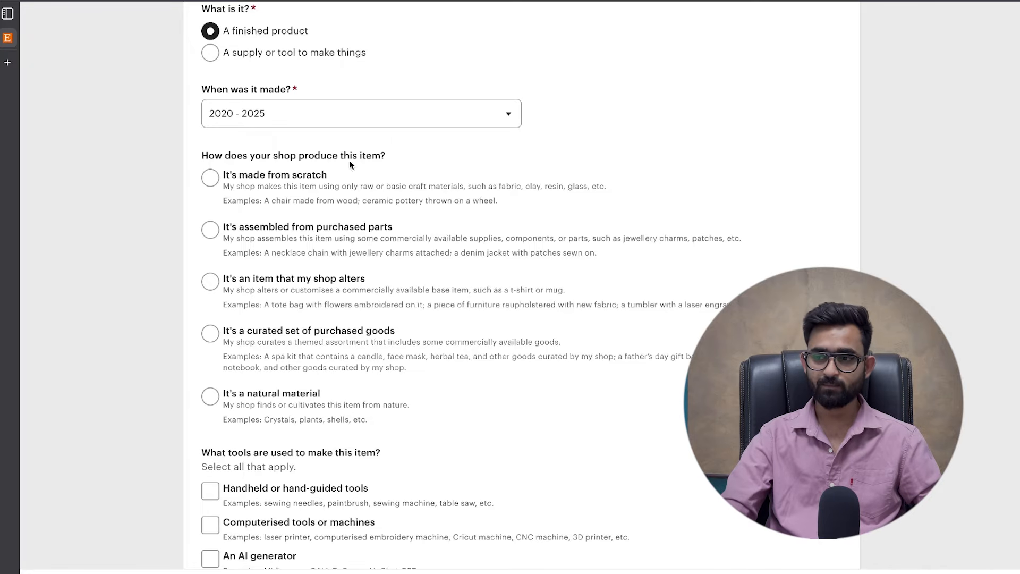
- Answer the production question with 'It's made from scratch' and tick 'Handheld or hand-guided tools'
triple_click(263, 155)
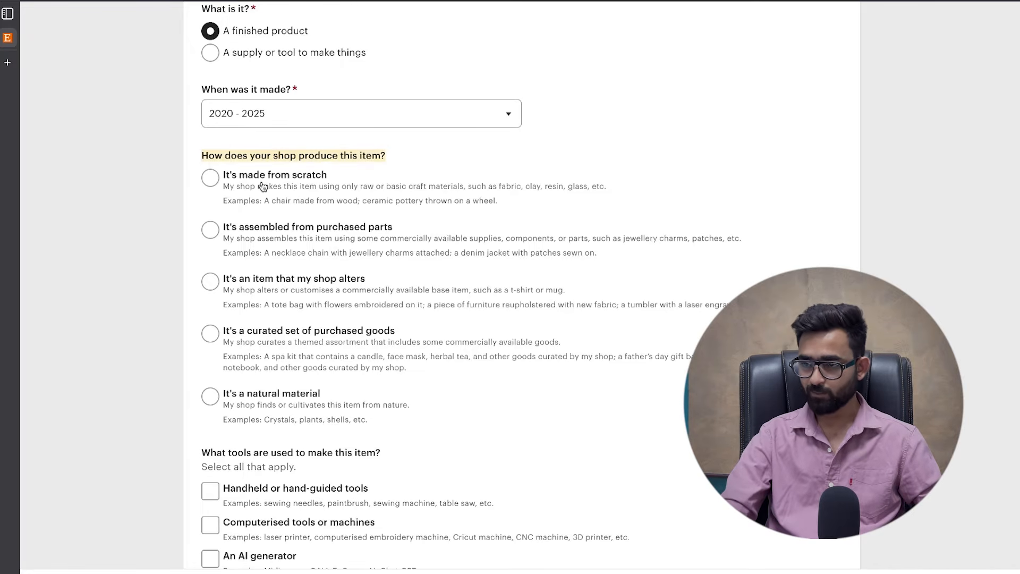
left_click(290, 156)
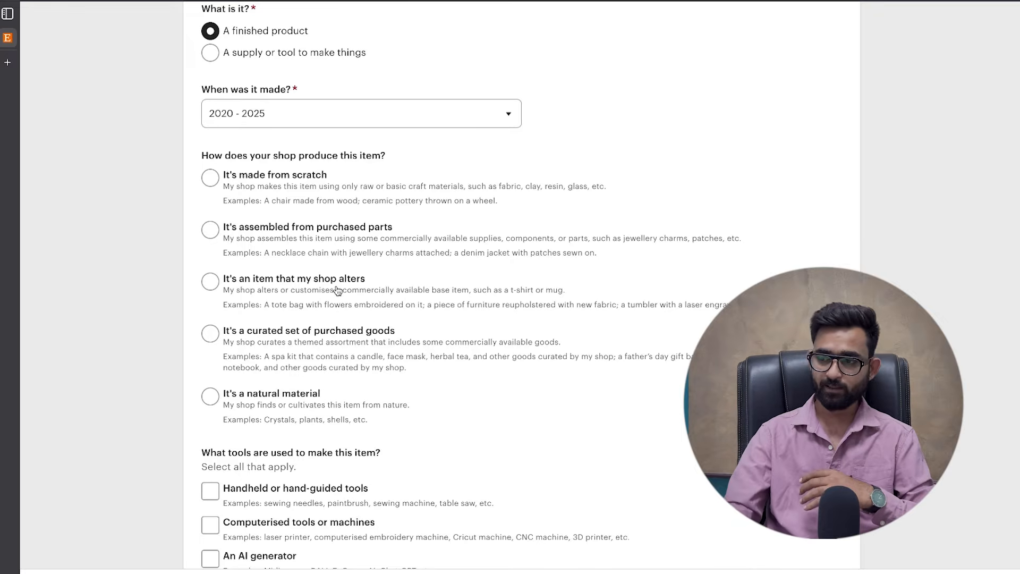
left_click(272, 180)
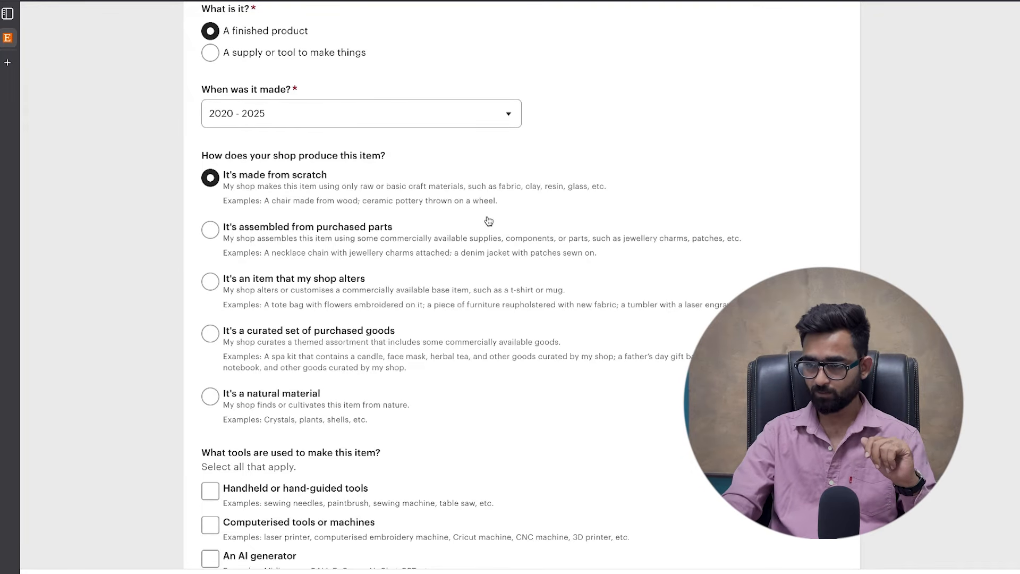
scroll(485, 221, "down", 3)
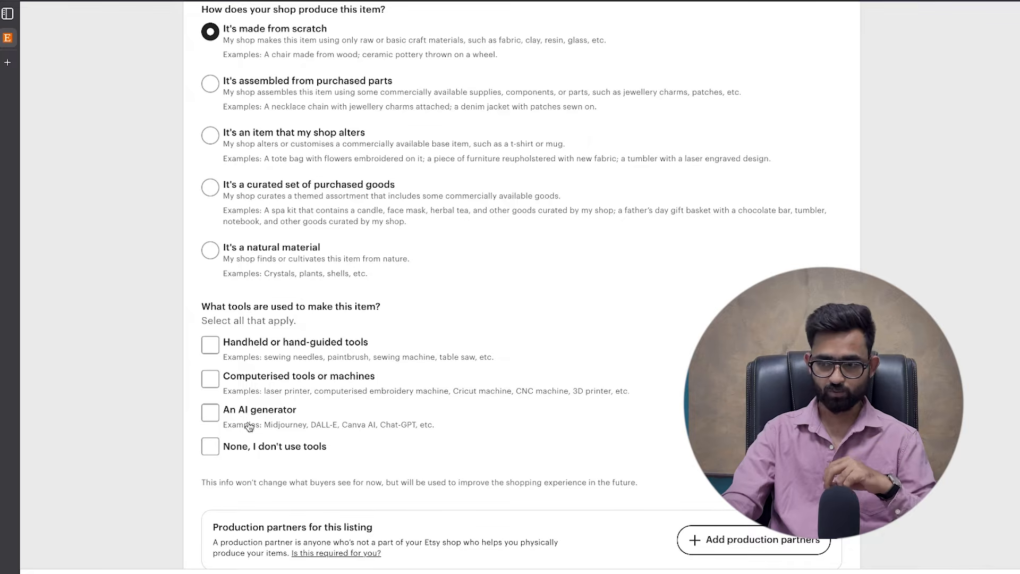
left_click(270, 350)
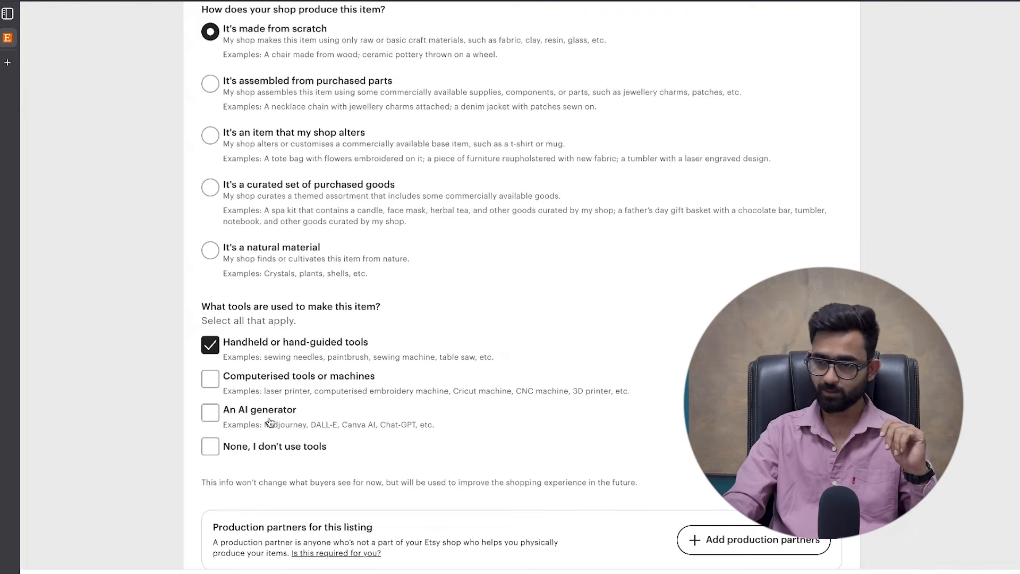
left_click(269, 348)
left_click(271, 348)
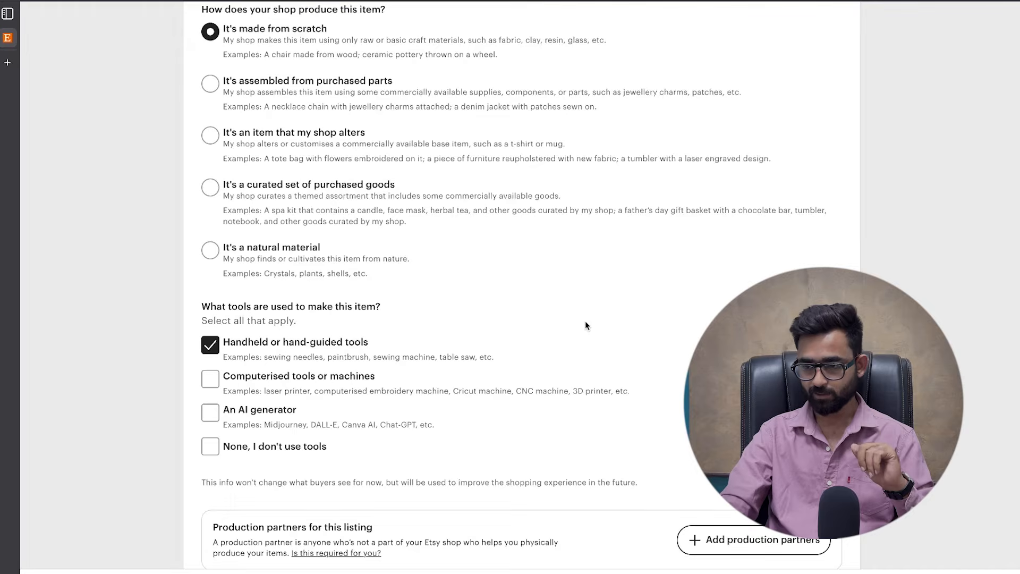
scroll(587, 325, "down", 2)
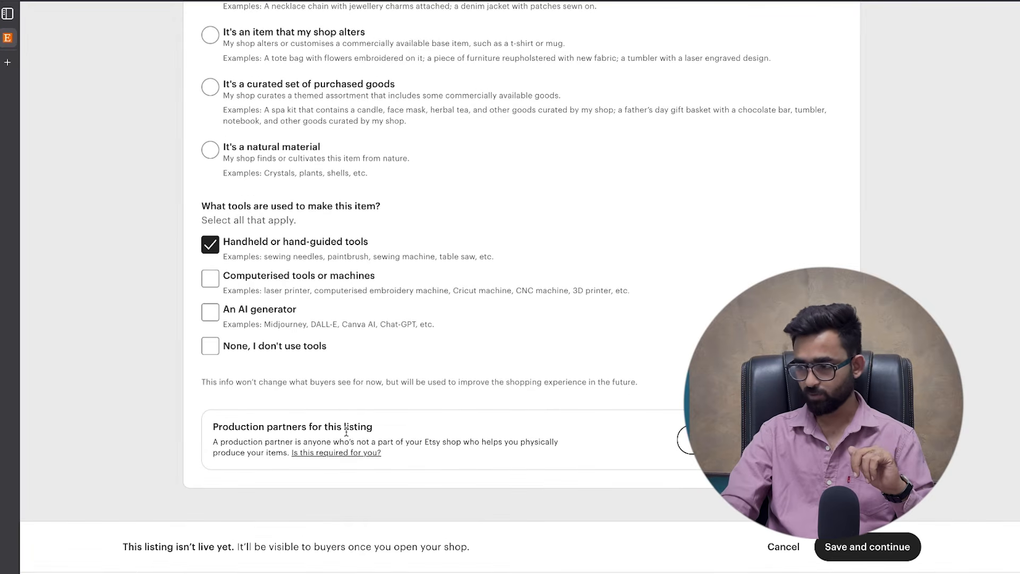
- Search 'artifical' to set the category to Artificial Flower Arrangements, then save the listing basics
left_click(883, 537)
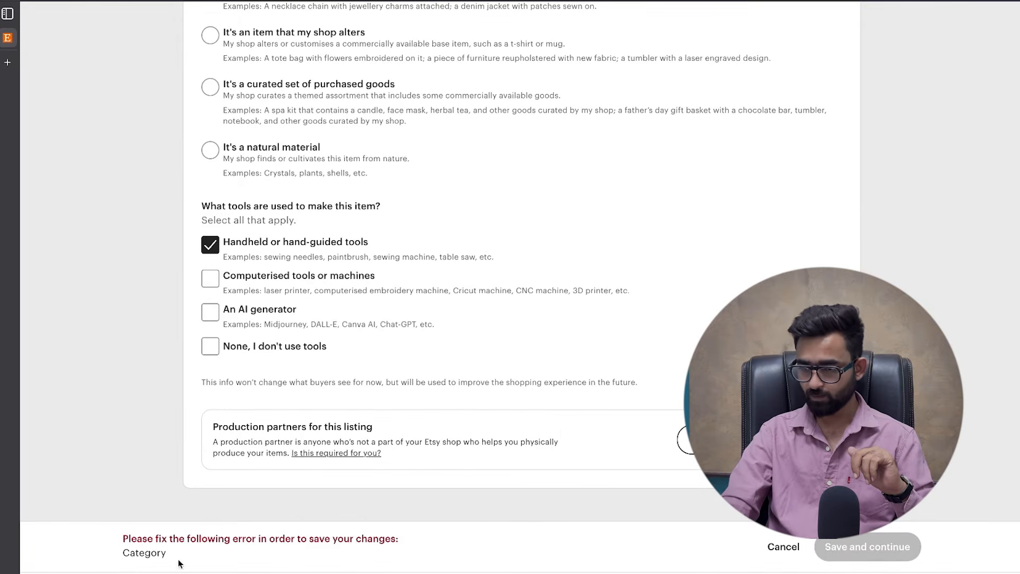
scroll(388, 470, "up", 15)
left_click(324, 257)
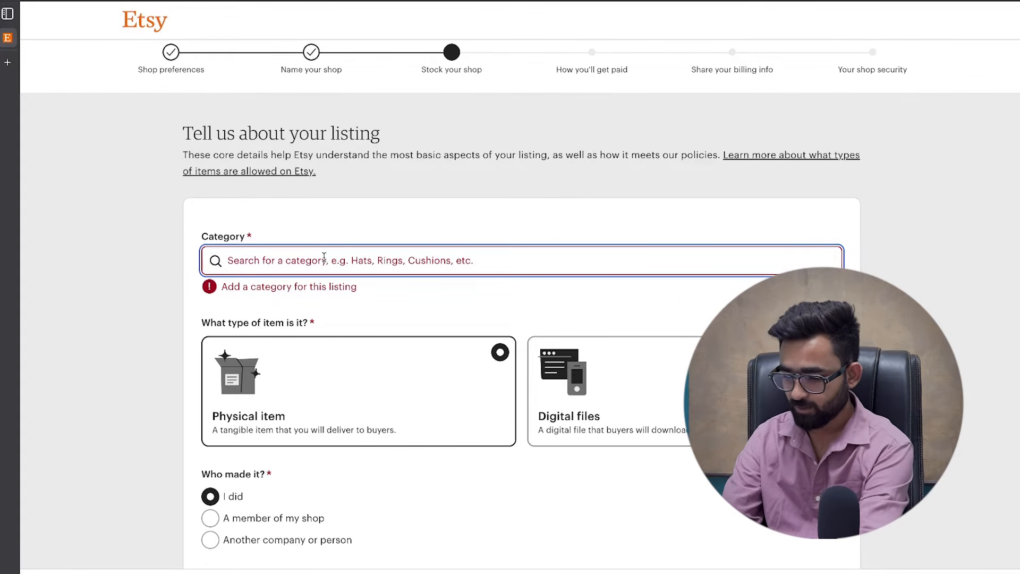
type("artifical")
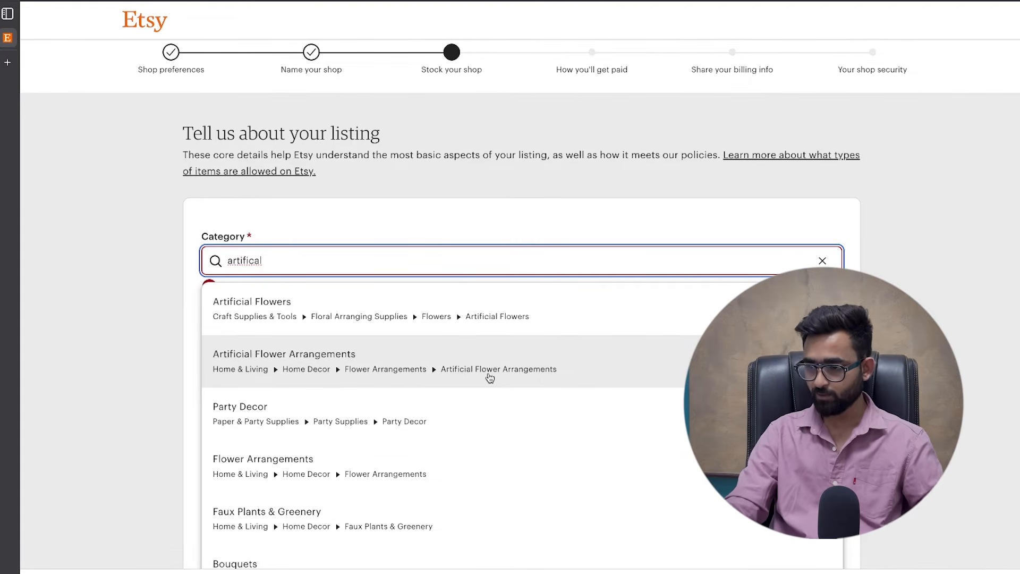
left_click(462, 369)
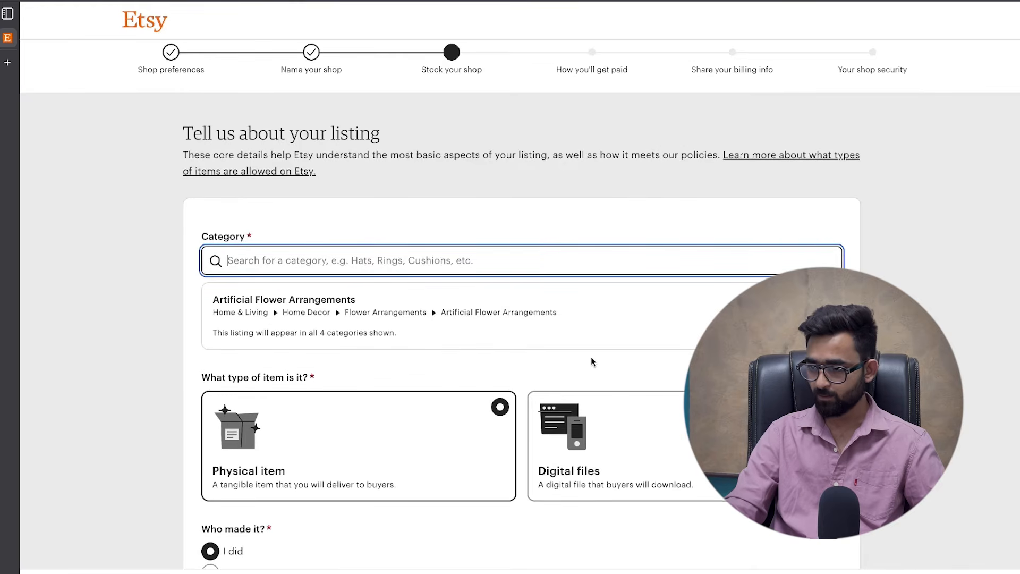
scroll(590, 361, "down", 15)
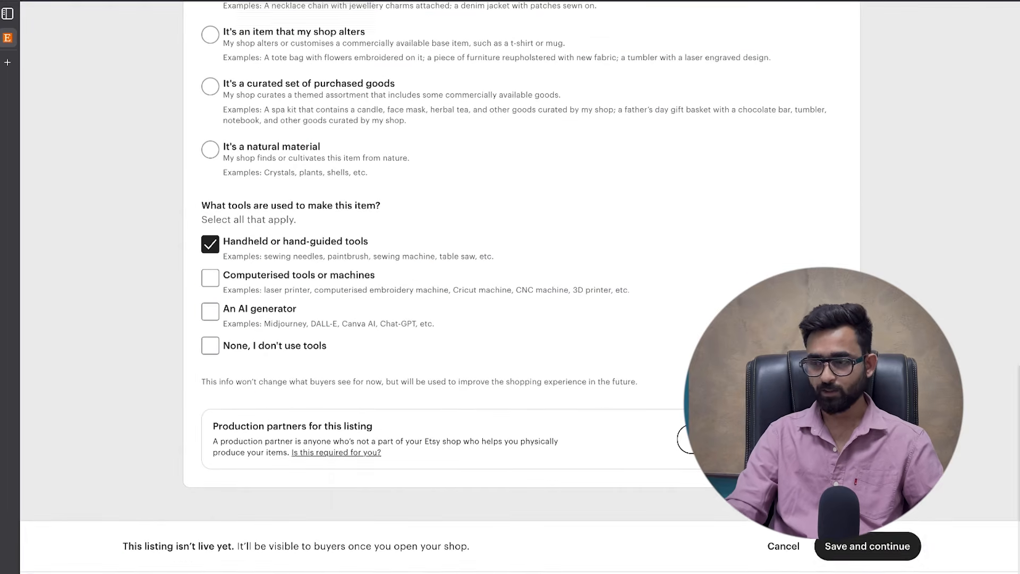
left_click(863, 547)
scroll(566, 402, "up", 2)
scroll(567, 403, "up", 20)
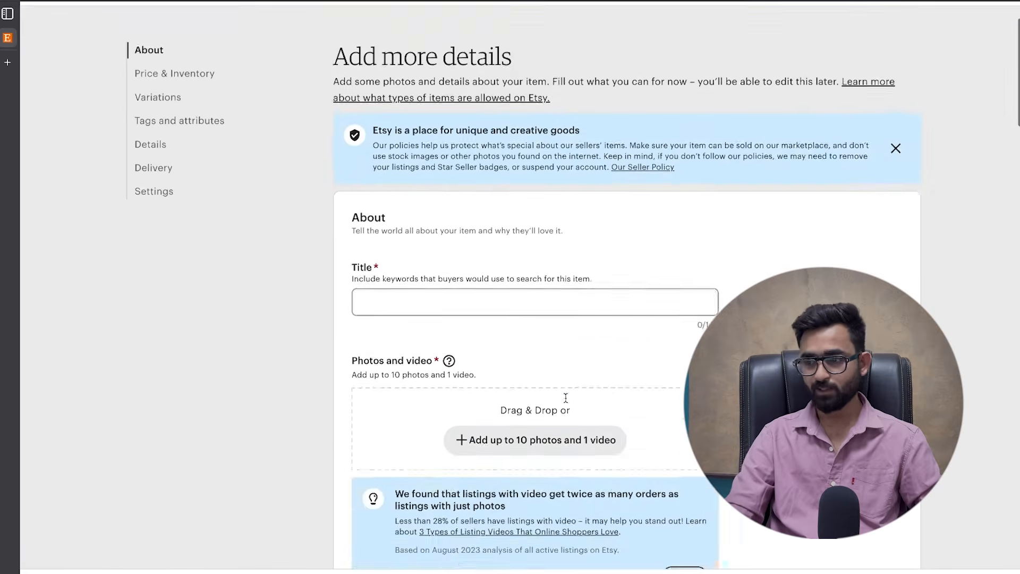
scroll(474, 422, "down", 20)
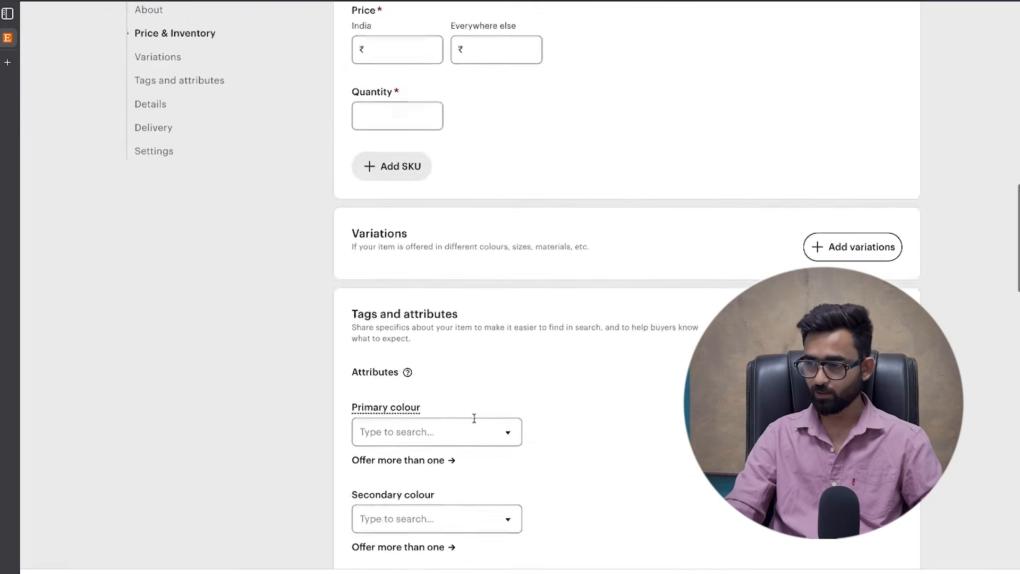
scroll(474, 418, "up", 10)
scroll(474, 418, "up", 15)
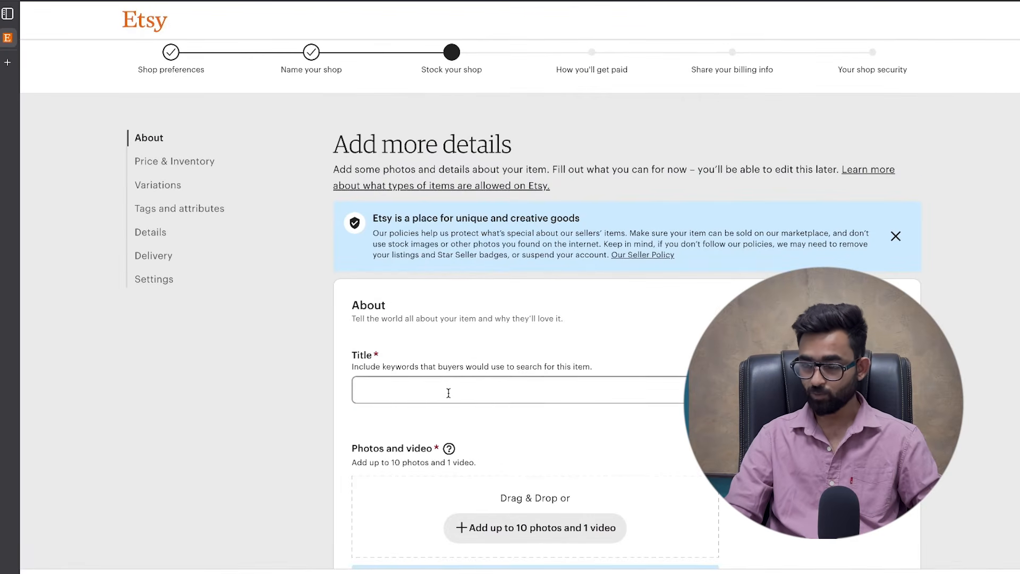
left_click(448, 392)
scroll(441, 382, "down", 8)
scroll(406, 364, "down", 11)
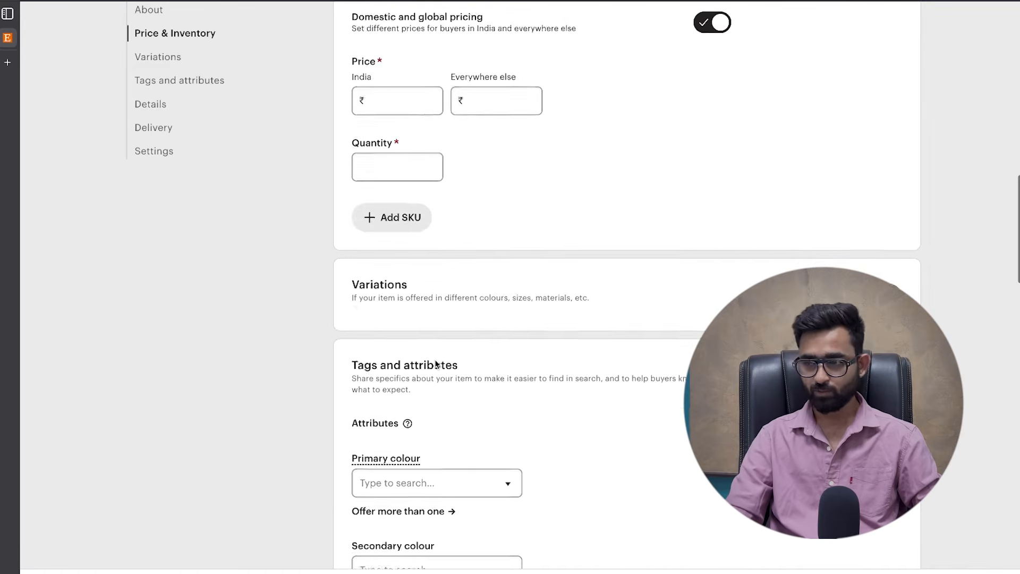
scroll(436, 364, "down", 1)
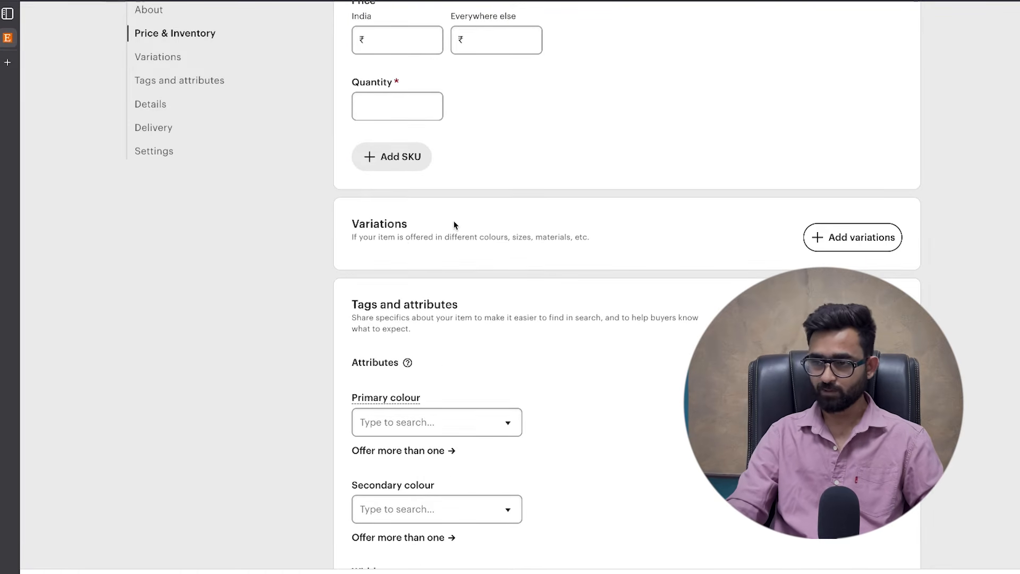
triple_click(406, 239)
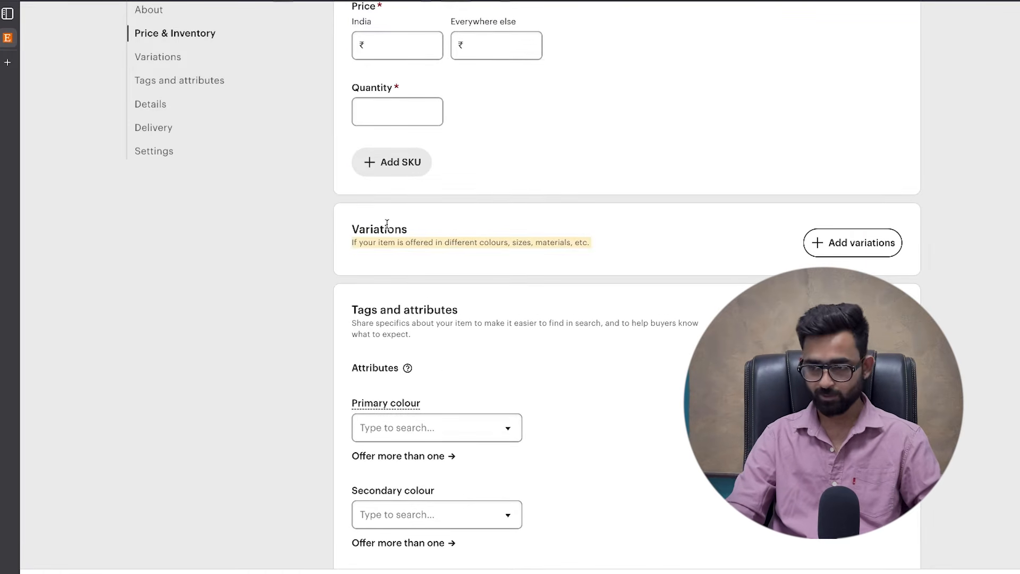
double_click(386, 226)
left_click(419, 250)
scroll(420, 251, "down", 2)
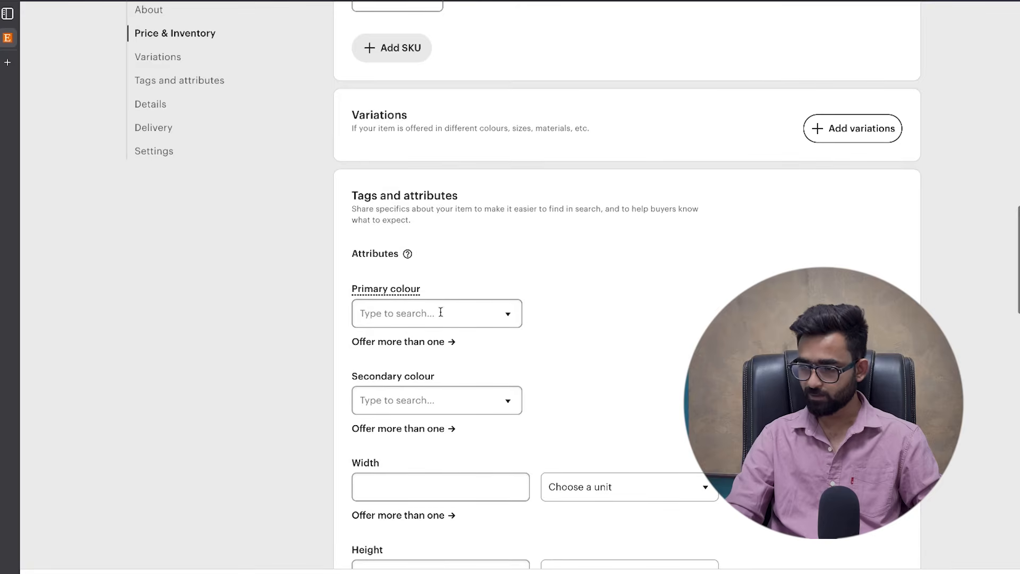
scroll(438, 330, "down", 9)
scroll(436, 351, "up", 15)
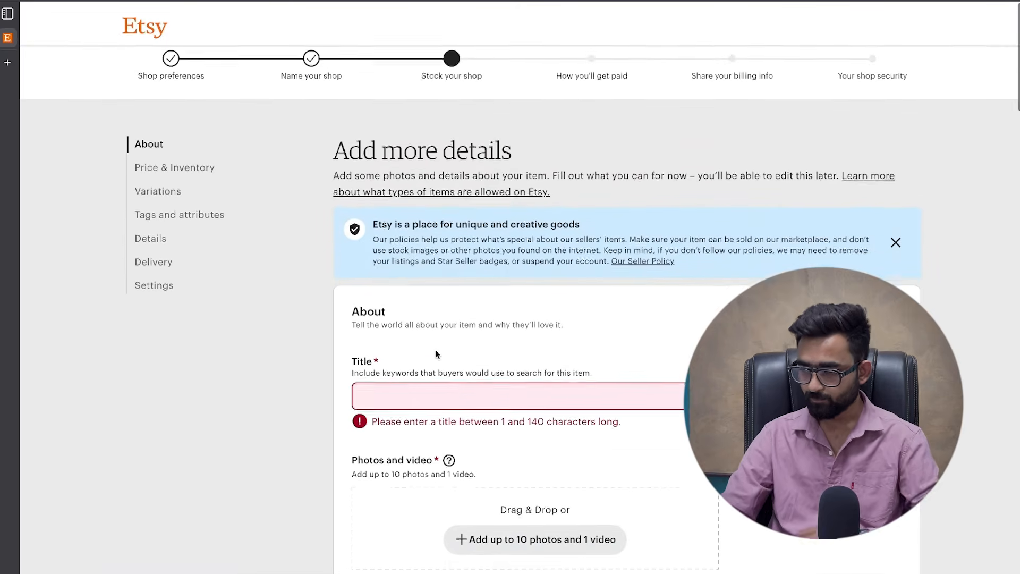
- Enter the listing title 'knitted flower, artificial flower, gift for her'
left_click(450, 390)
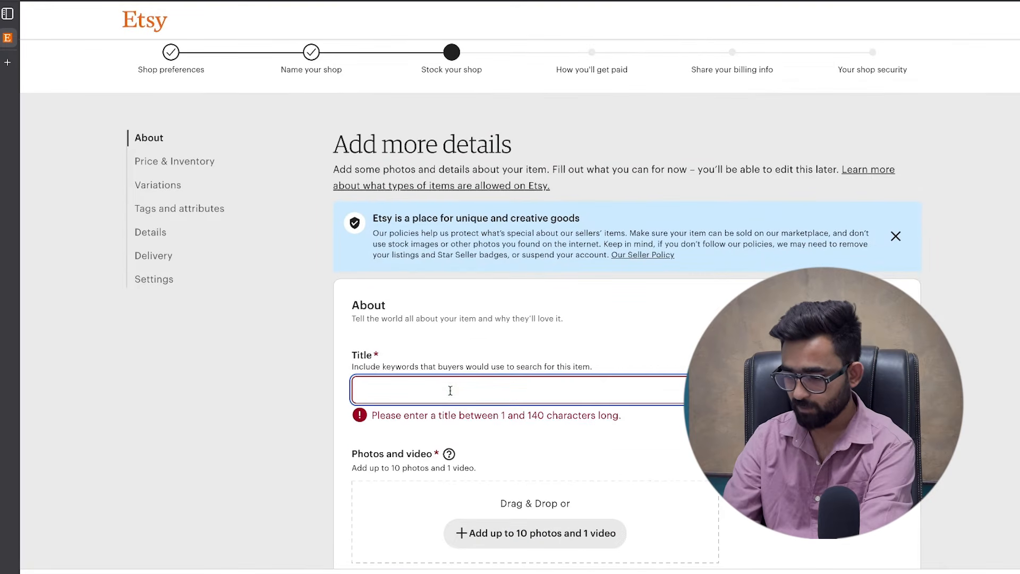
type("knitted")
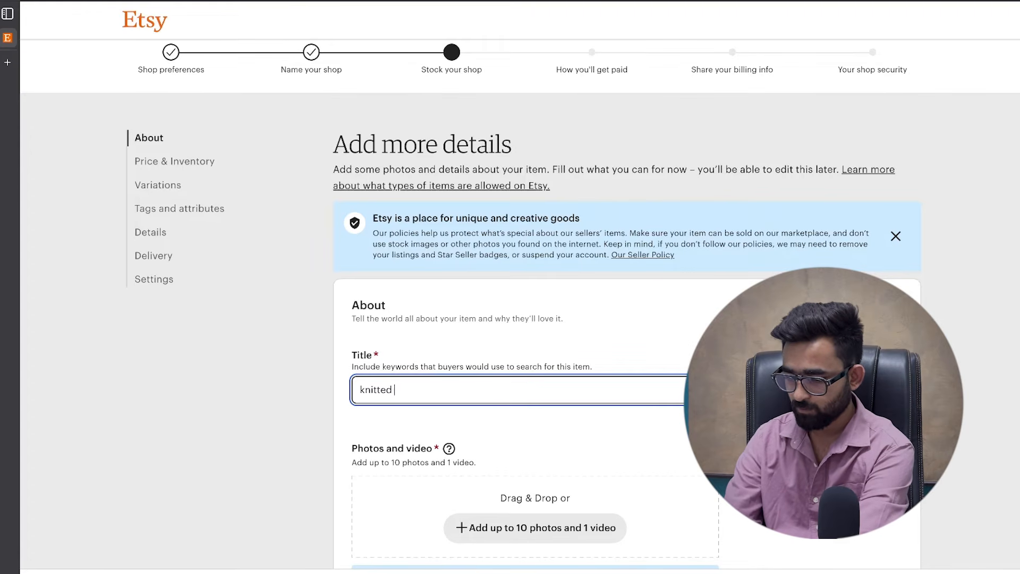
type("wool")
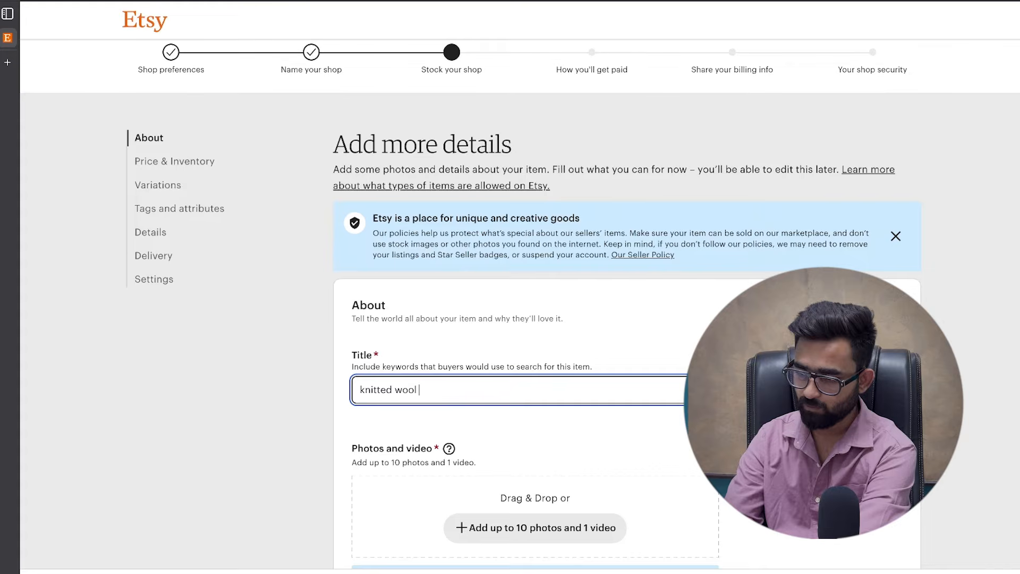
key("BackSpace")
key("BackSpace")
key("BackSpace")
key("BackSpace")
key("BackSpace")
type("fl")
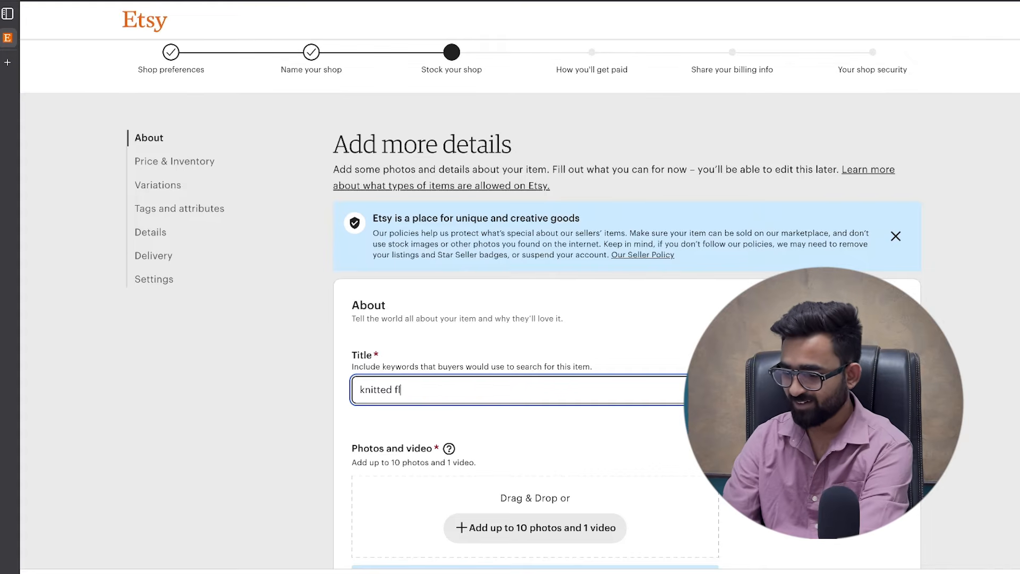
type("ower,")
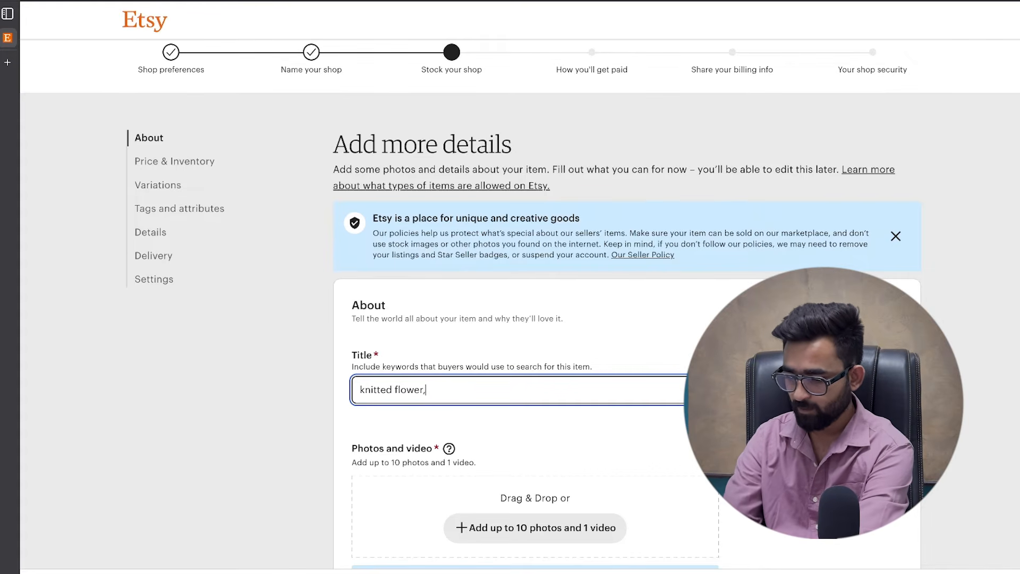
type(" artific")
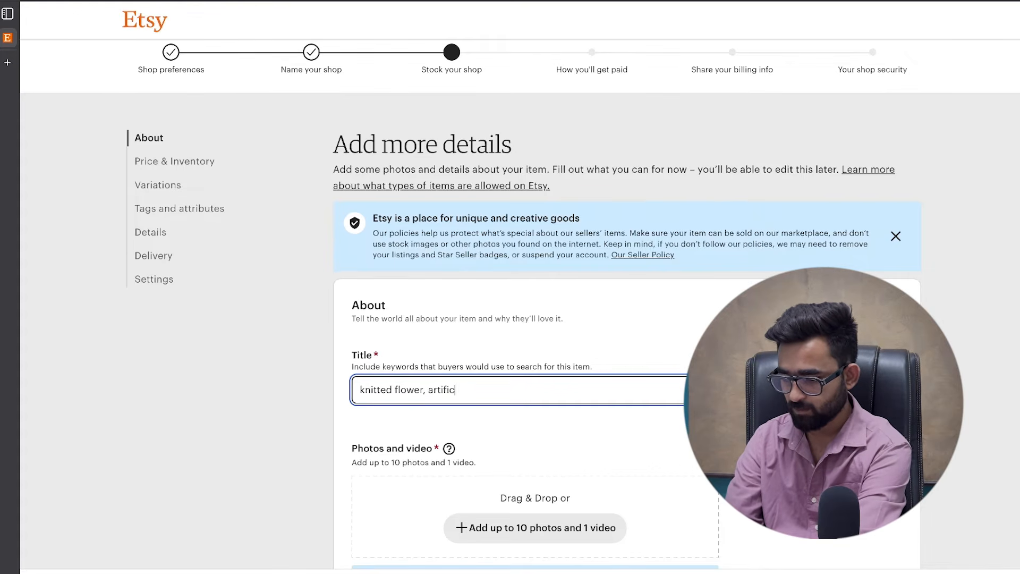
type("ial flower, gift")
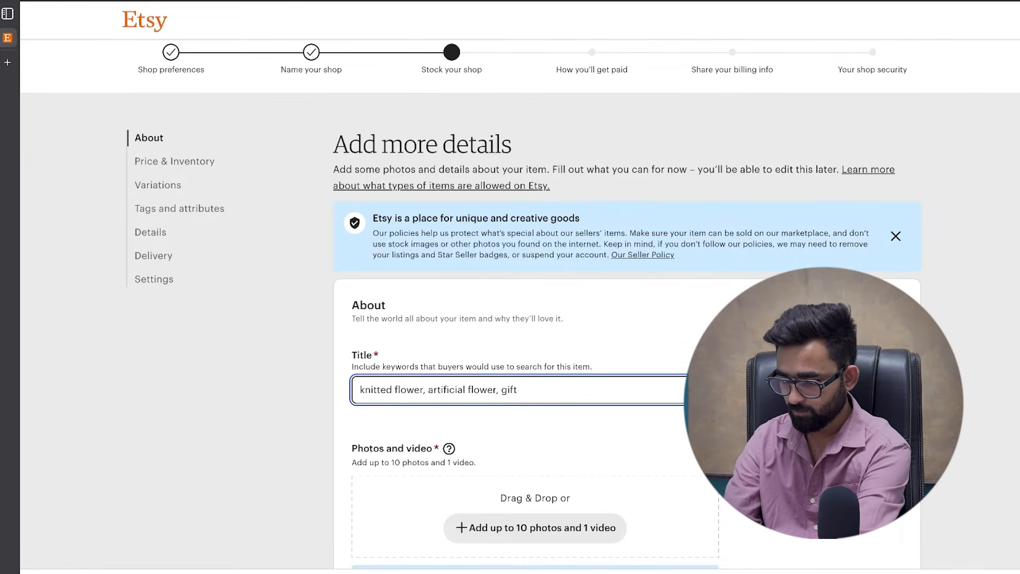
type(" for her")
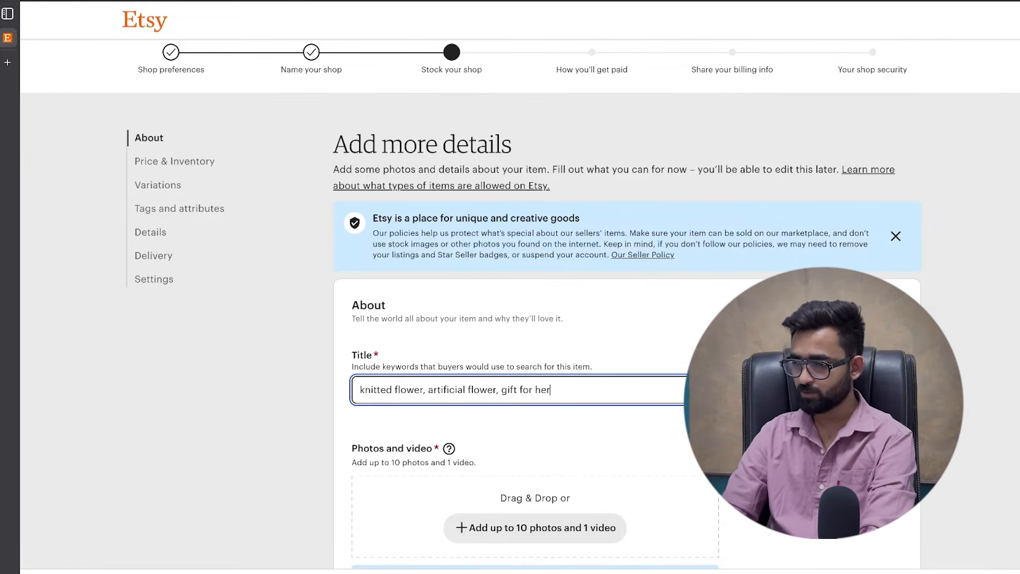
scroll(510, 286, "down", 4)
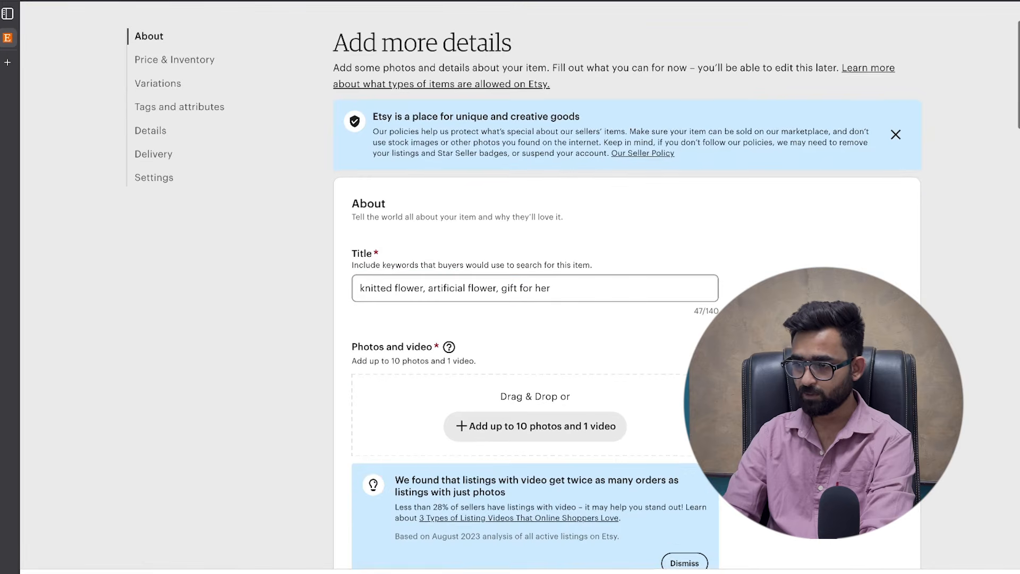
scroll(560, 237, "down", 2)
scroll(560, 237, "up", 1)
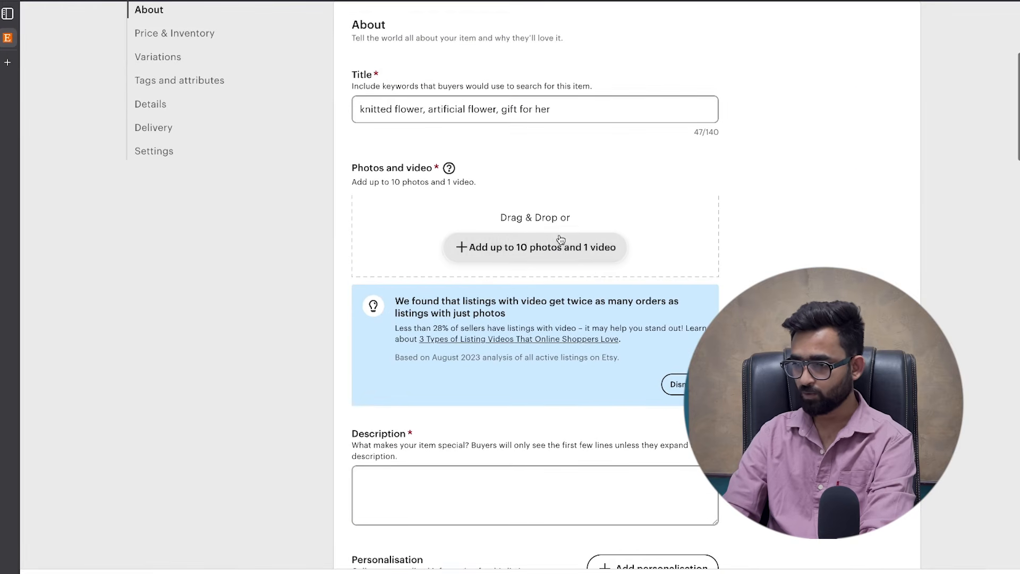
- Try uploading the two sunflower HEIC photos, which Etsy rejects as unsupported
left_click(529, 246)
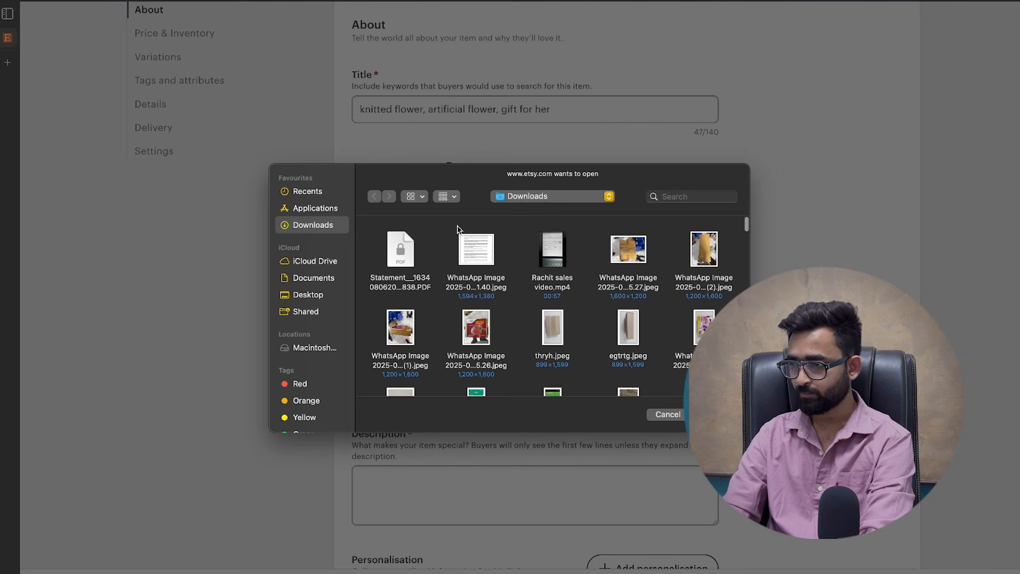
left_click_drag(746, 165, 903, 56)
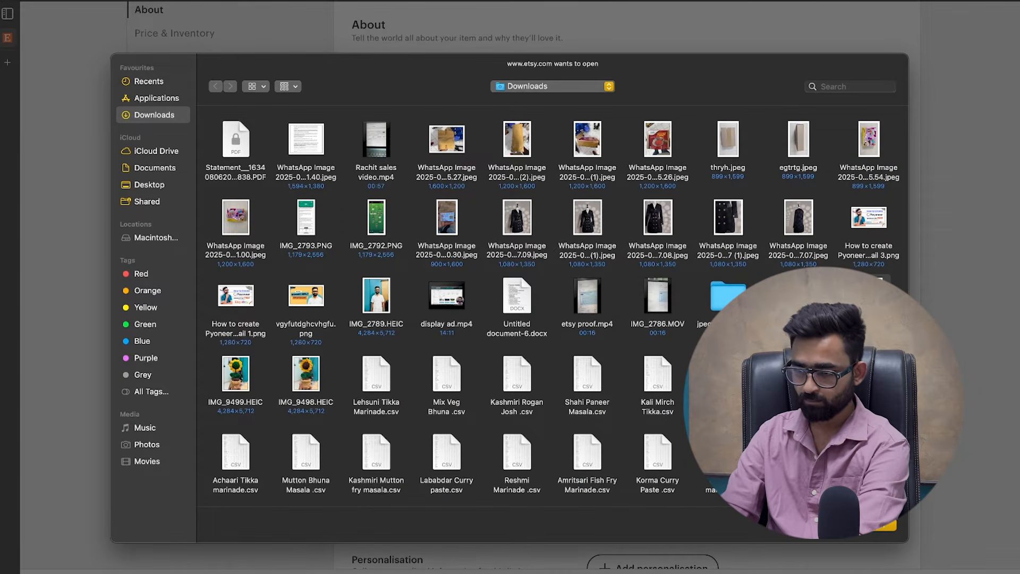
left_click_drag(336, 373, 240, 376)
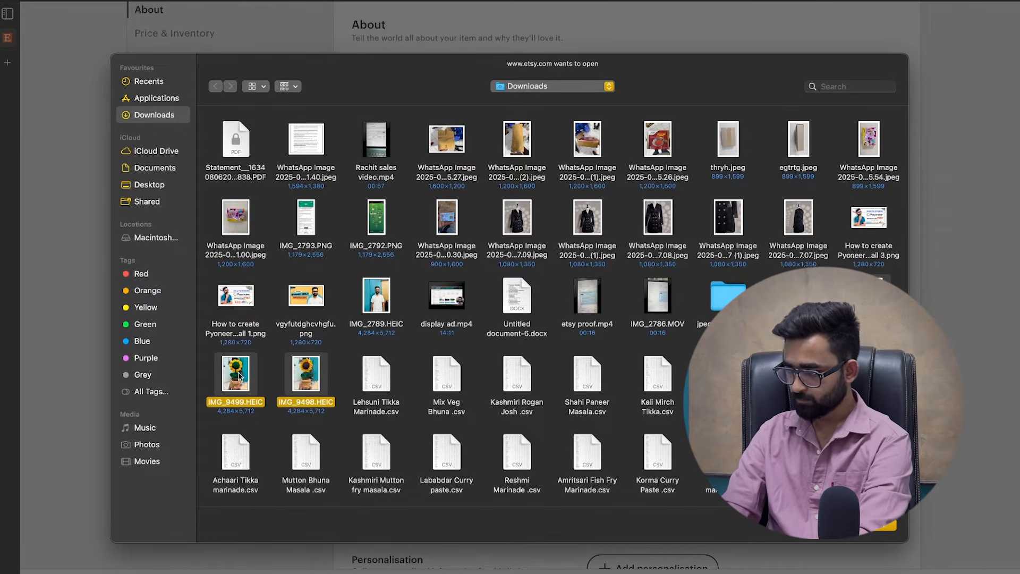
key("Return")
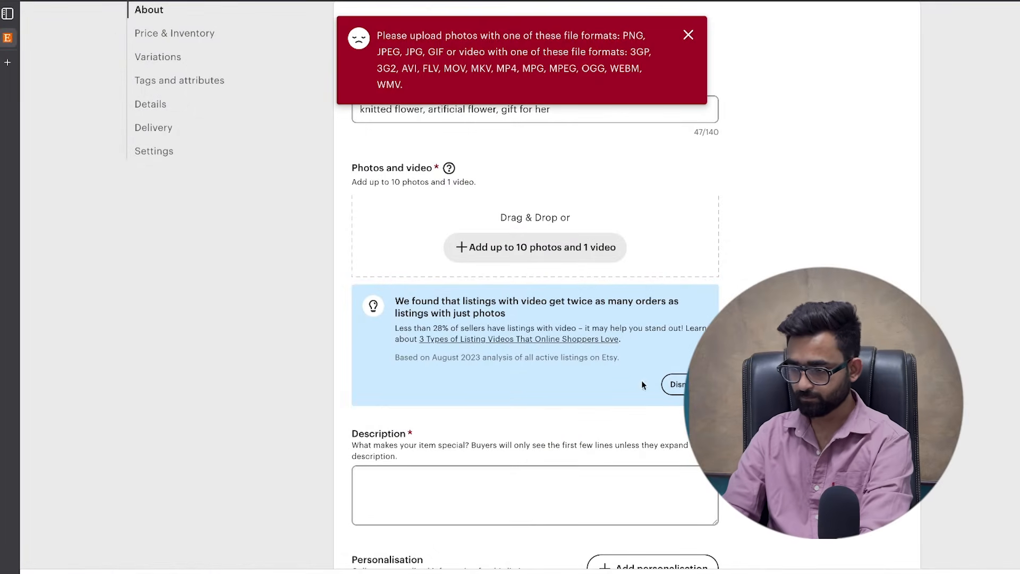
- Upload the four JPG photos from the jpegmini_optimized folder instead
left_click(548, 246)
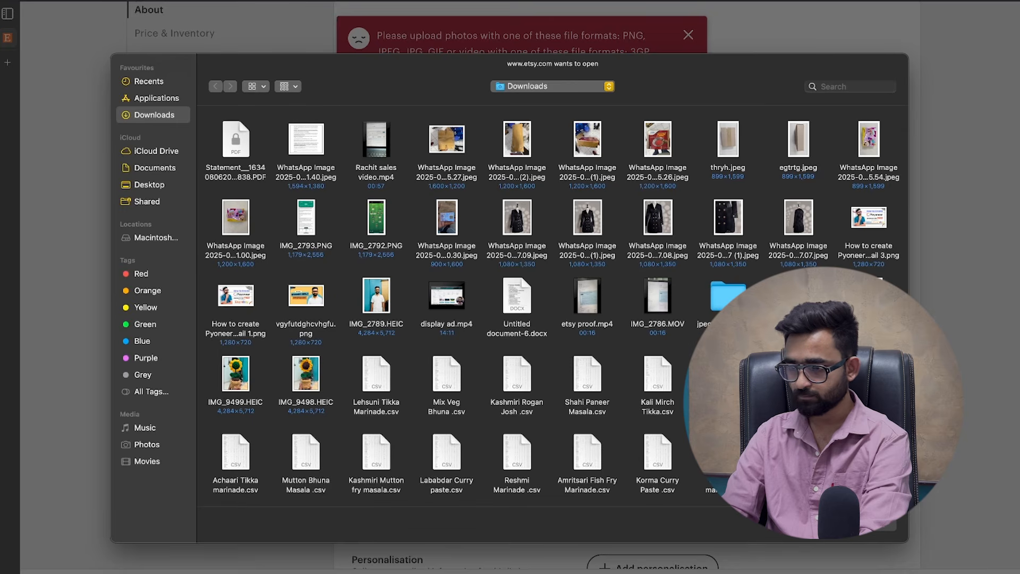
double_click(728, 295)
left_click_drag(466, 144, 239, 154)
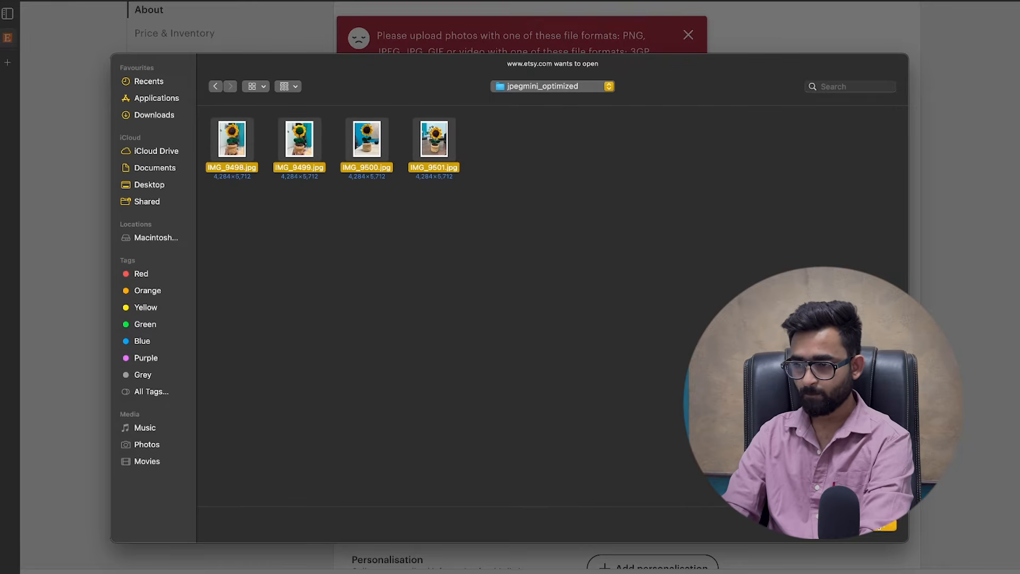
left_click(887, 528)
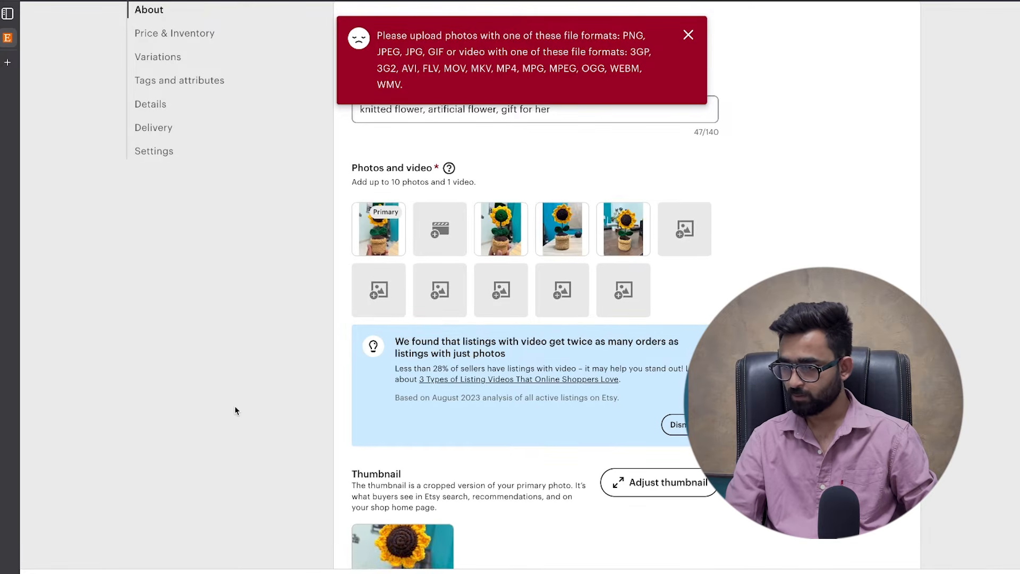
- Make the fourth sunflower photo the primary listing photo
mouse_move(568, 246)
left_click_drag(568, 246, 380, 227)
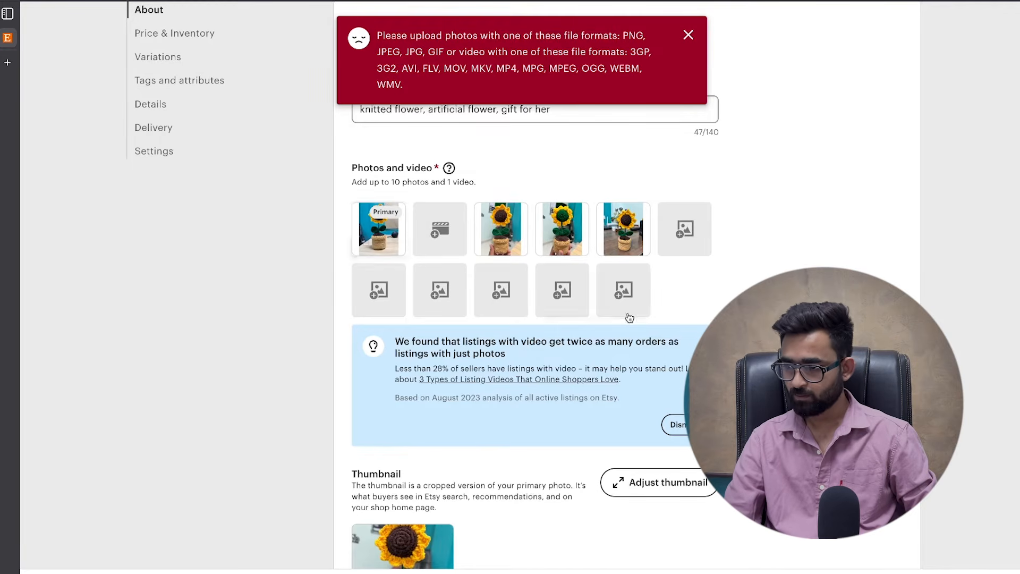
scroll(627, 313, "down", 2)
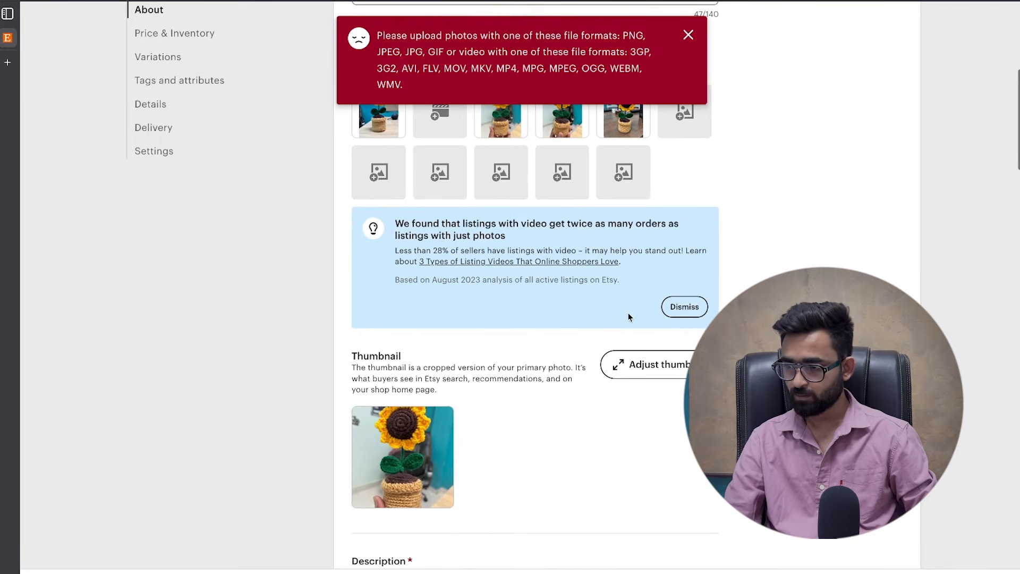
- Recrop the listing thumbnail so it shows the whole sunflower head
left_click(644, 369)
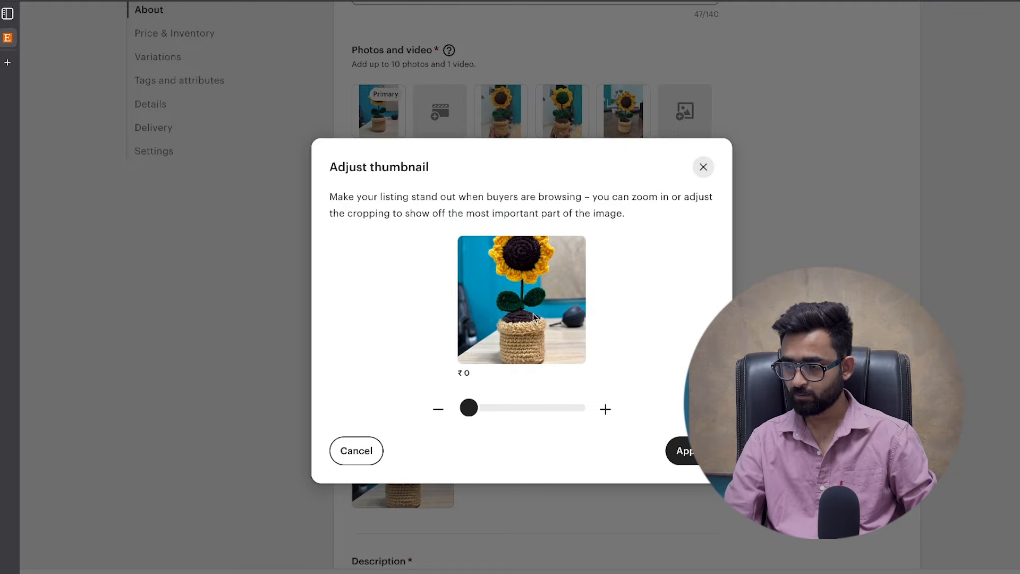
left_click_drag(533, 326, 532, 333)
left_click(683, 452)
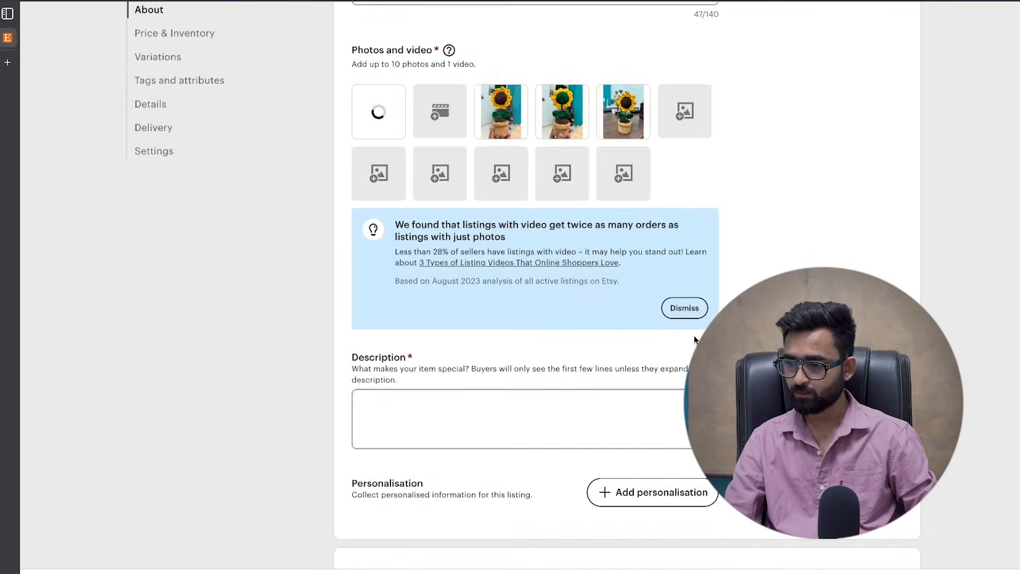
scroll(442, 404, "down", 5)
- Insert 'sun' so the title reads 'knitted sunflower, artificial flower, gift for her'
left_click(439, 323)
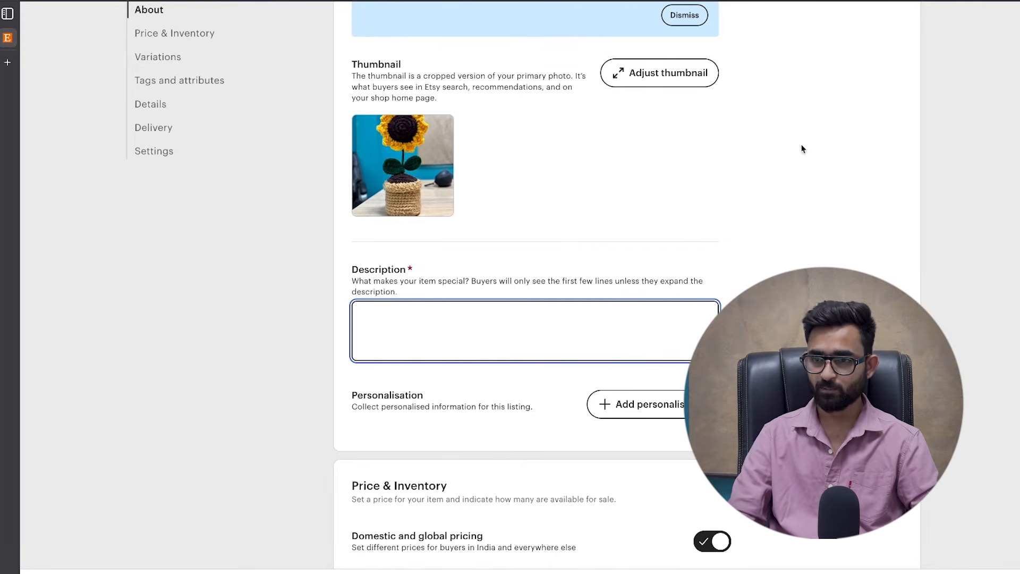
mouse_move(7, 66)
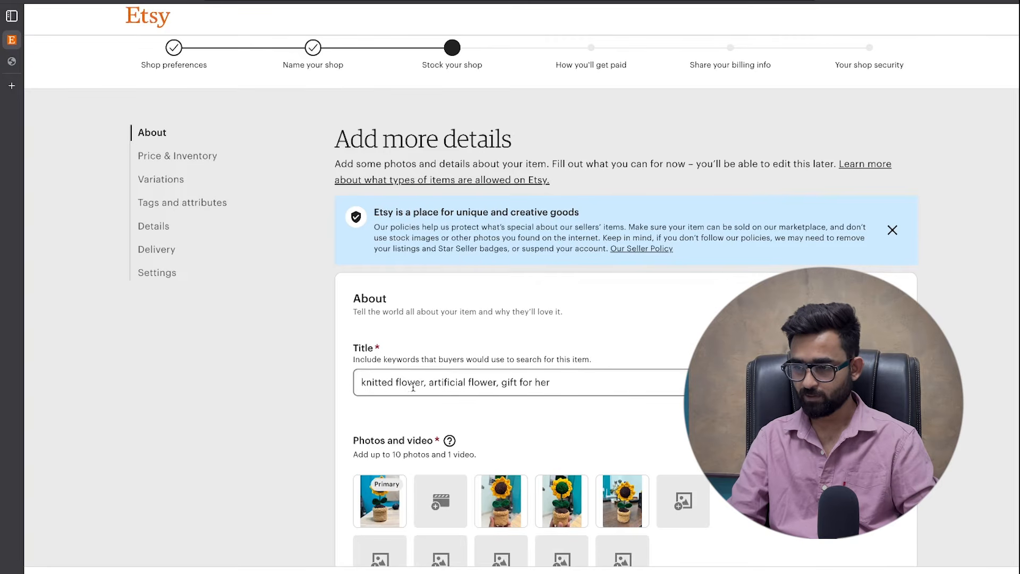
left_click(395, 383)
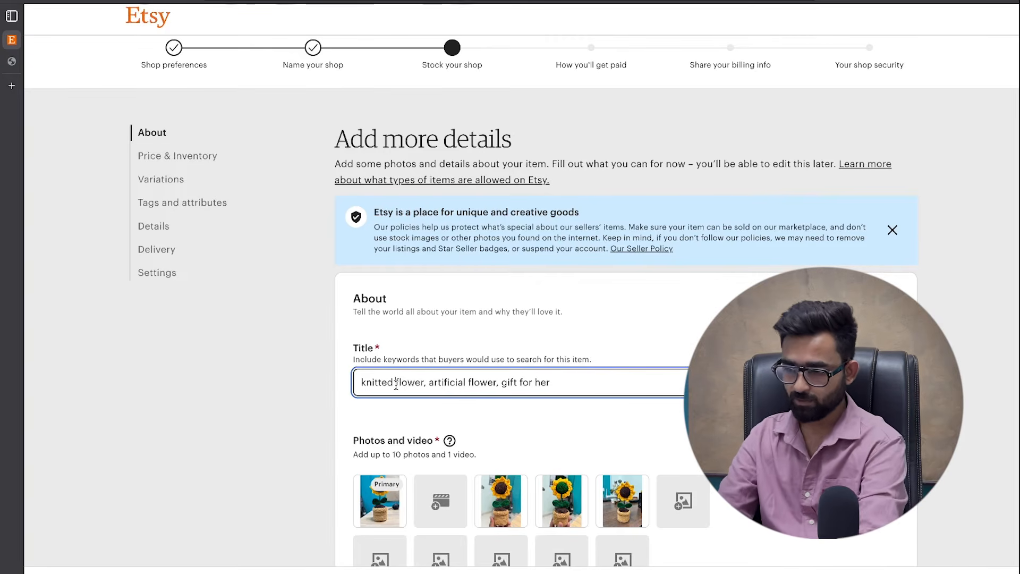
type("sun")
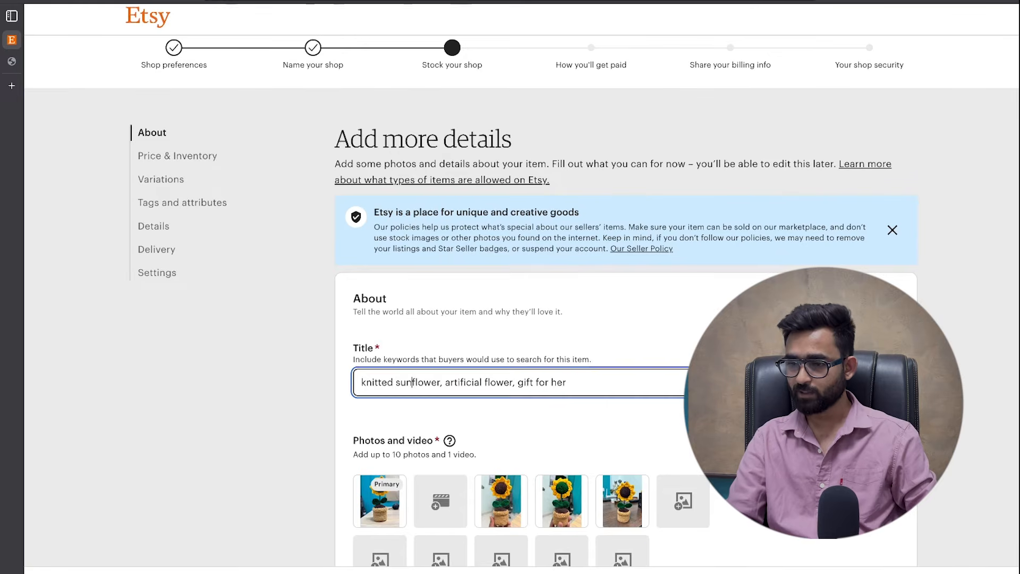
scroll(540, 429, "down", 3)
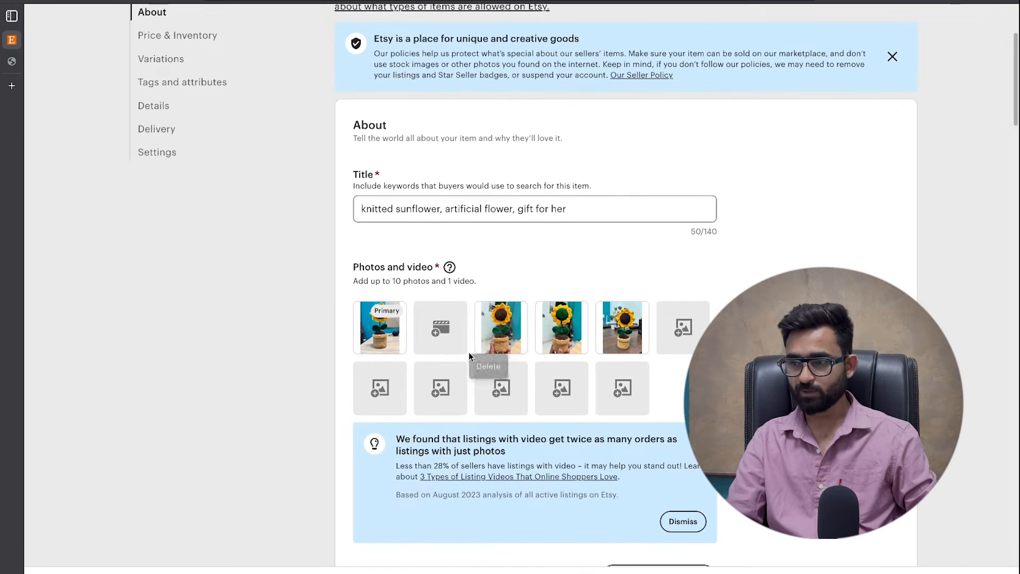
scroll(468, 352, "down", 3)
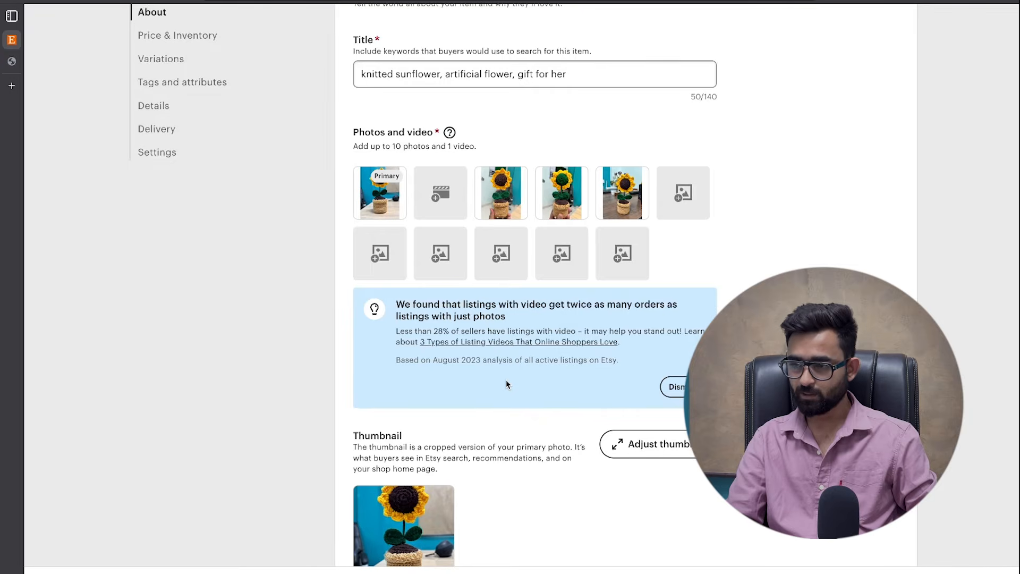
scroll(505, 379, "down", 4)
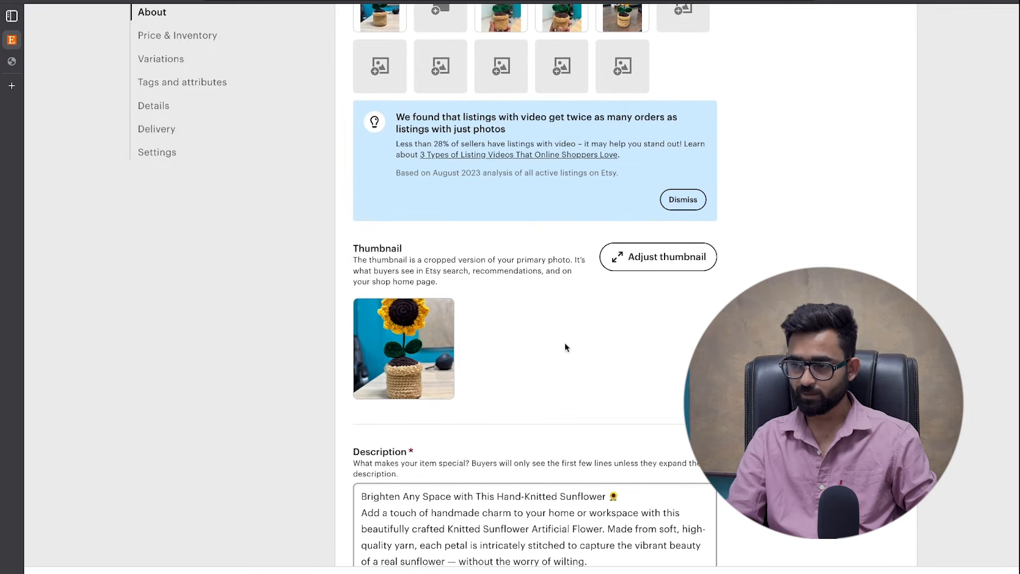
- Reopen the thumbnail options, then review the sunflower description down to Price & Inventory
left_click(660, 256)
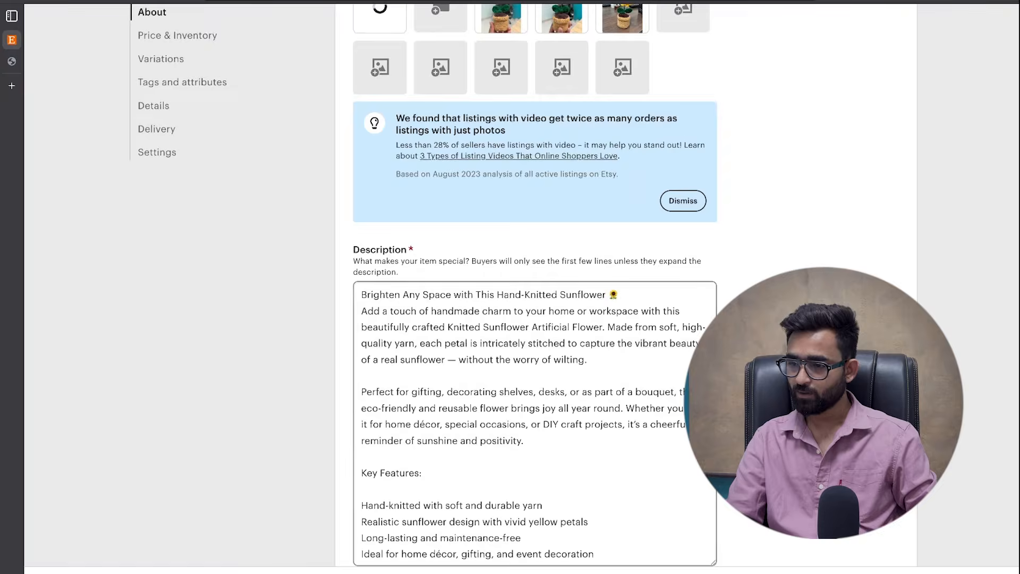
scroll(618, 335, "down", 3)
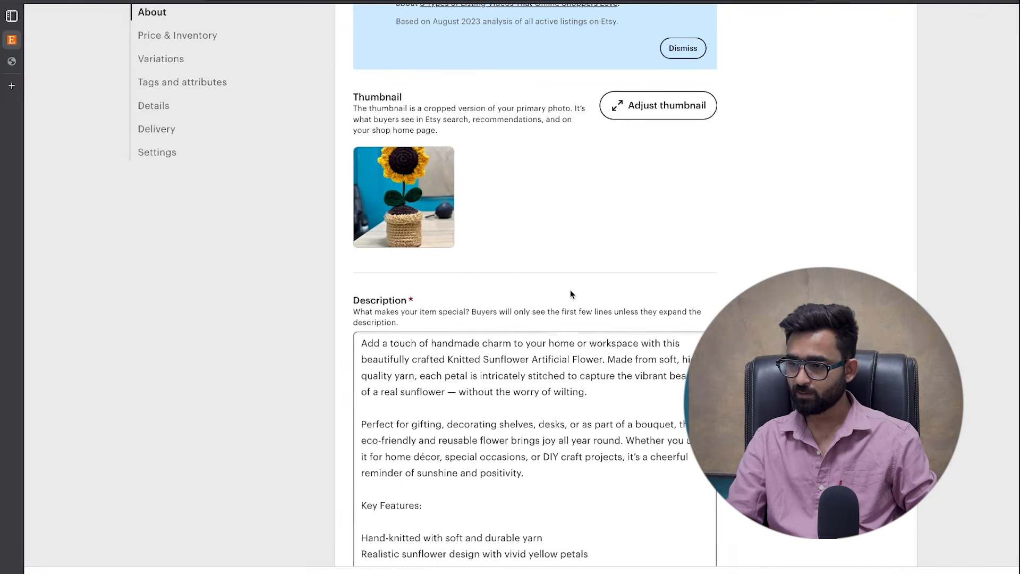
scroll(570, 289, "down", 3)
scroll(522, 310, "up", 1)
scroll(522, 311, "down", 1)
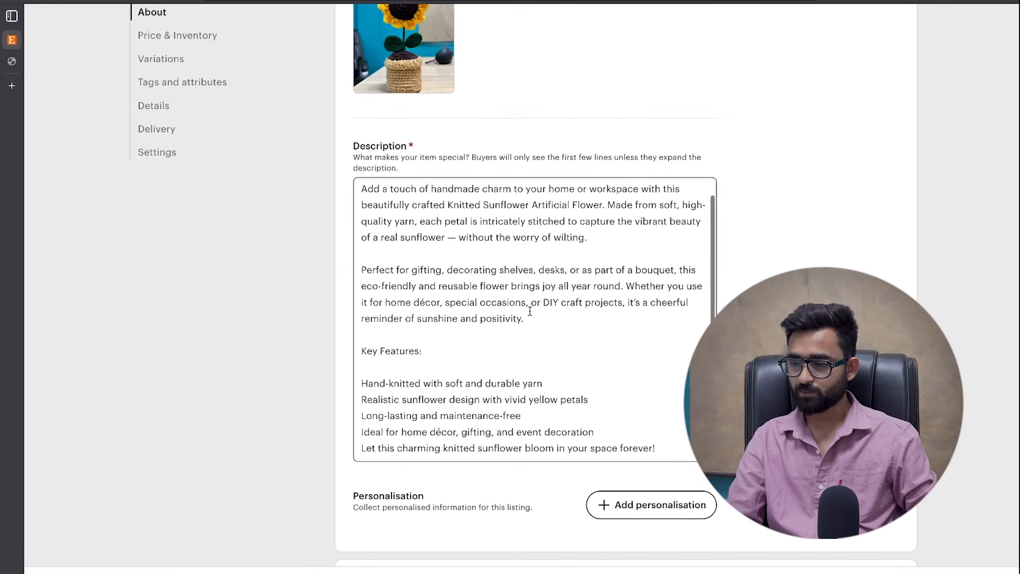
scroll(572, 341, "down", 5)
scroll(573, 341, "down", 4)
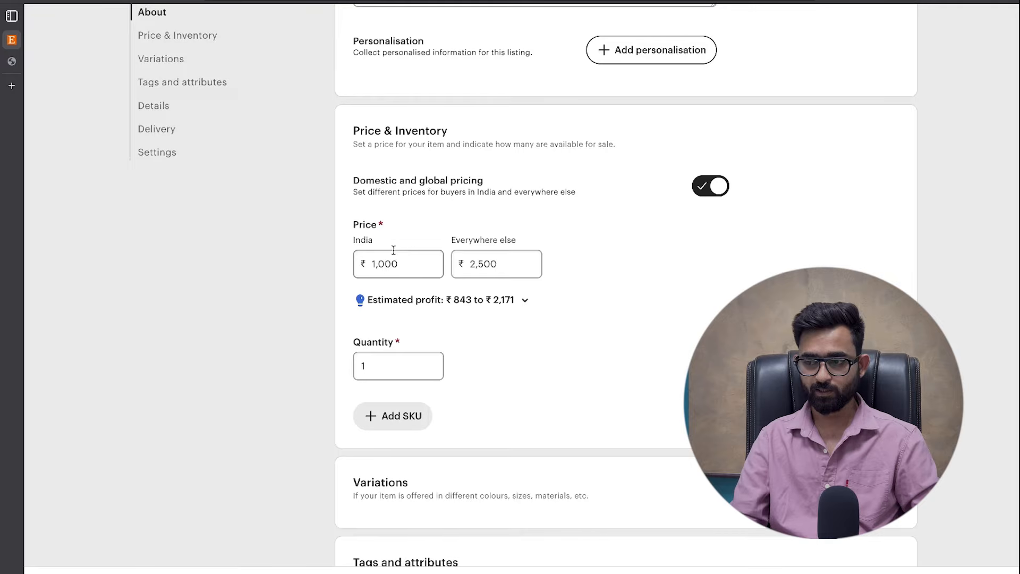
- Keep the India price at ₹1,000, with ₹2,500 elsewhere and quantity 1
left_click(409, 264)
left_click(667, 348)
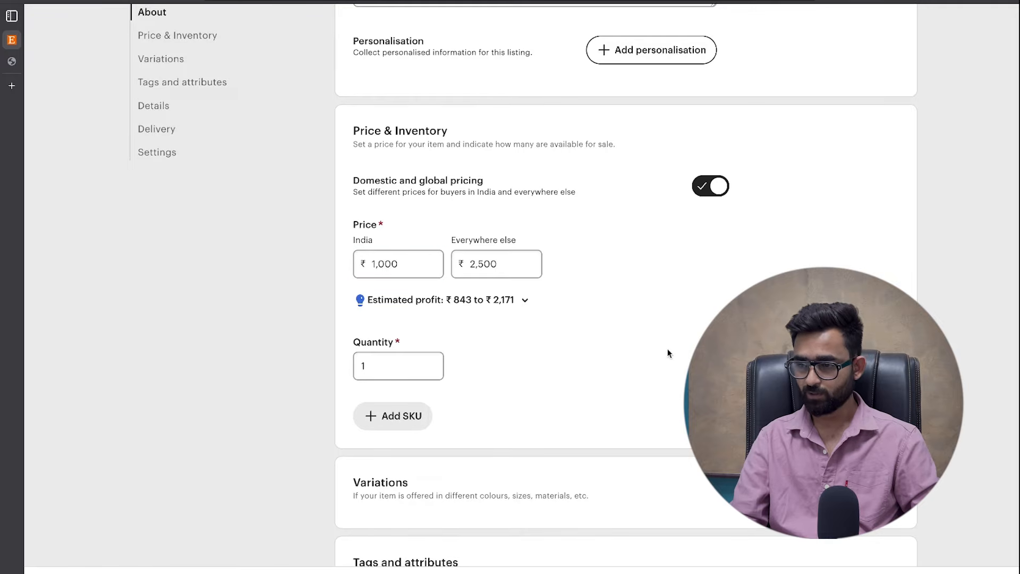
scroll(559, 386, "down", 1)
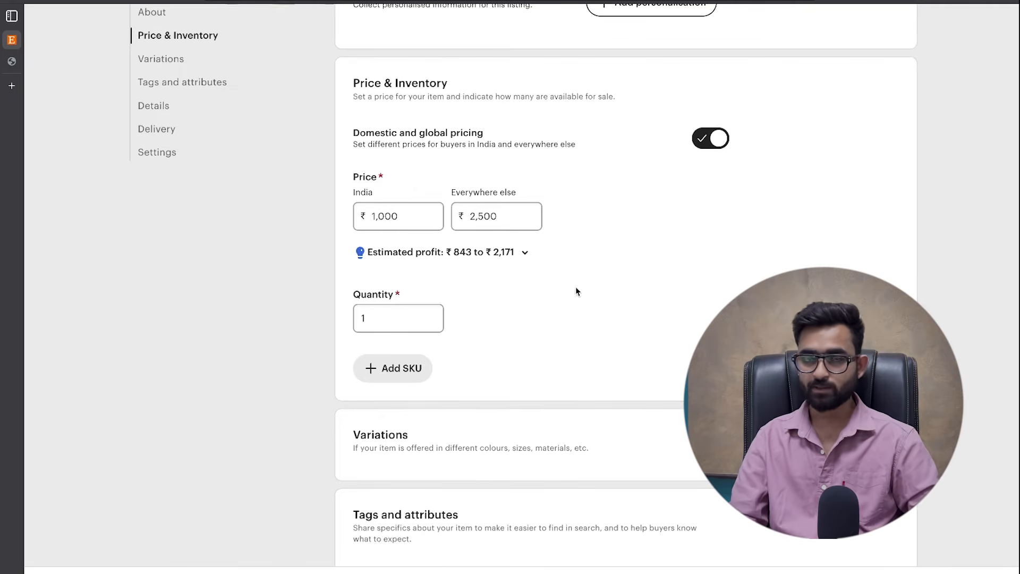
- Review the Yellow and Brown colours, the two tags with 11 left, and wool material
scroll(593, 395, "down", 2)
scroll(594, 396, "down", 4)
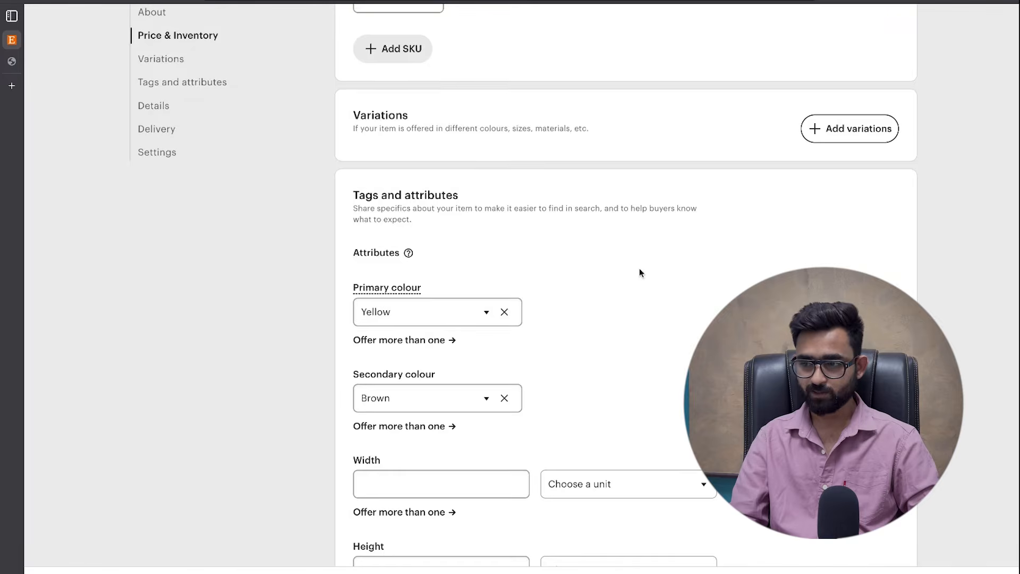
scroll(639, 269, "down", 1)
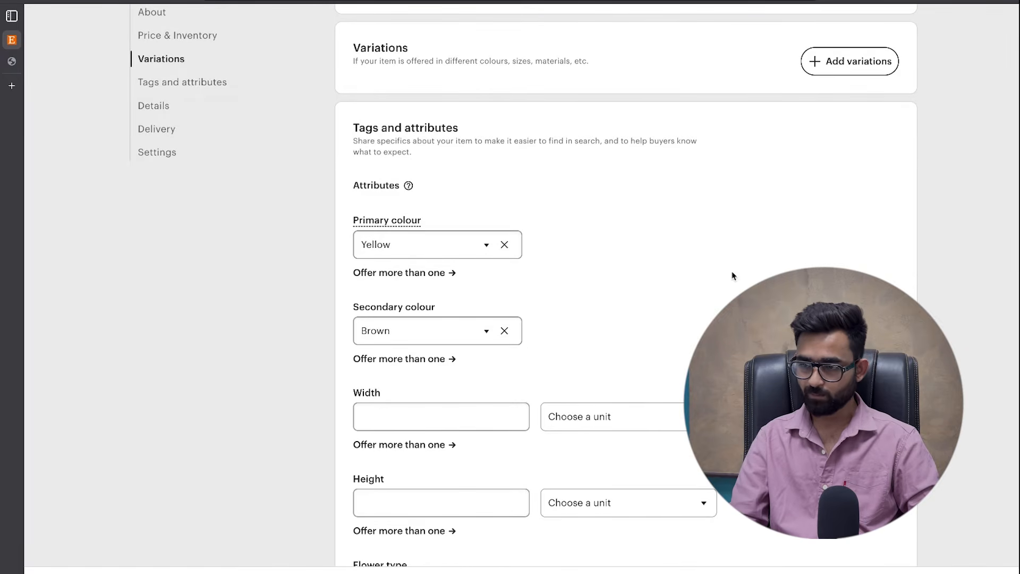
scroll(731, 275, "down", 2)
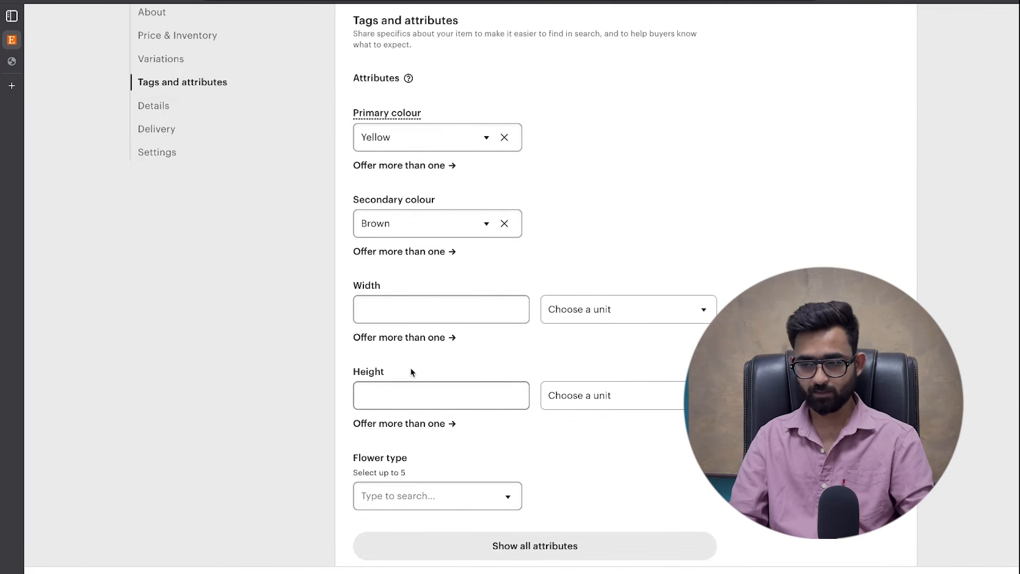
scroll(576, 428, "down", 1)
scroll(577, 428, "down", 3)
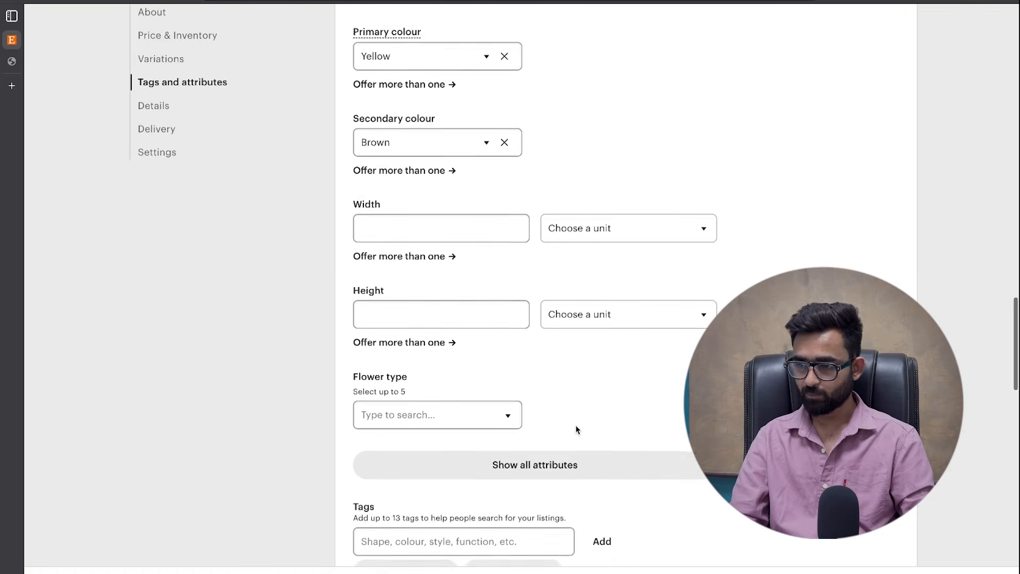
scroll(648, 366, "down", 3)
scroll(648, 366, "down", 1)
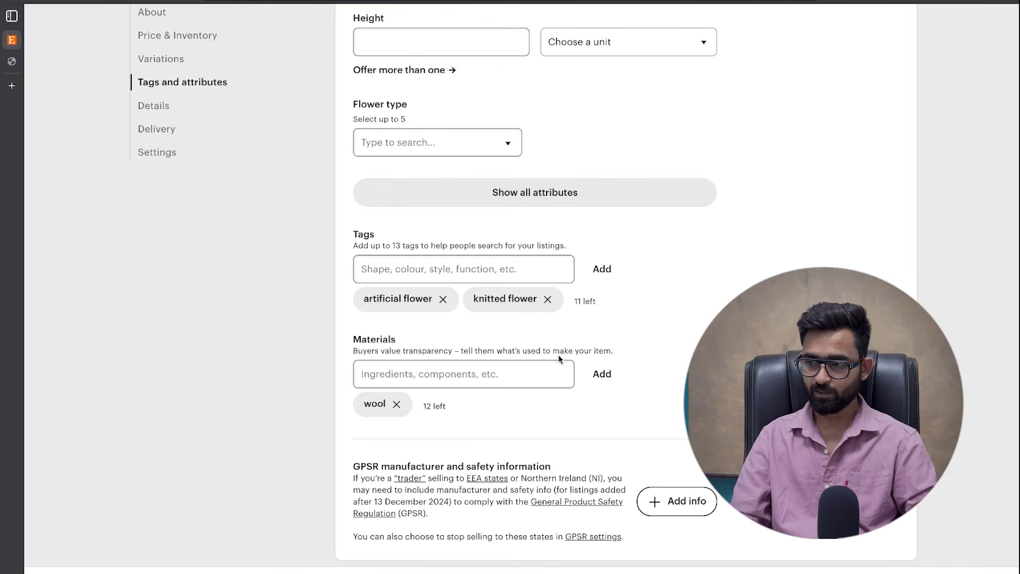
left_click_drag(574, 301, 614, 314)
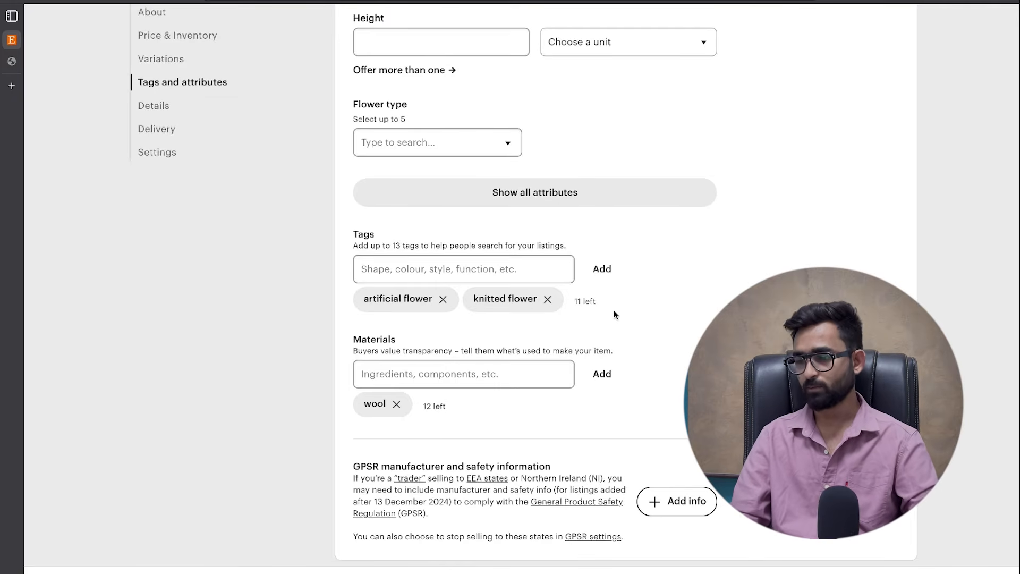
- Check the physical-item details and flower category, then edit the custom delivery option
scroll(521, 348, "down", 3)
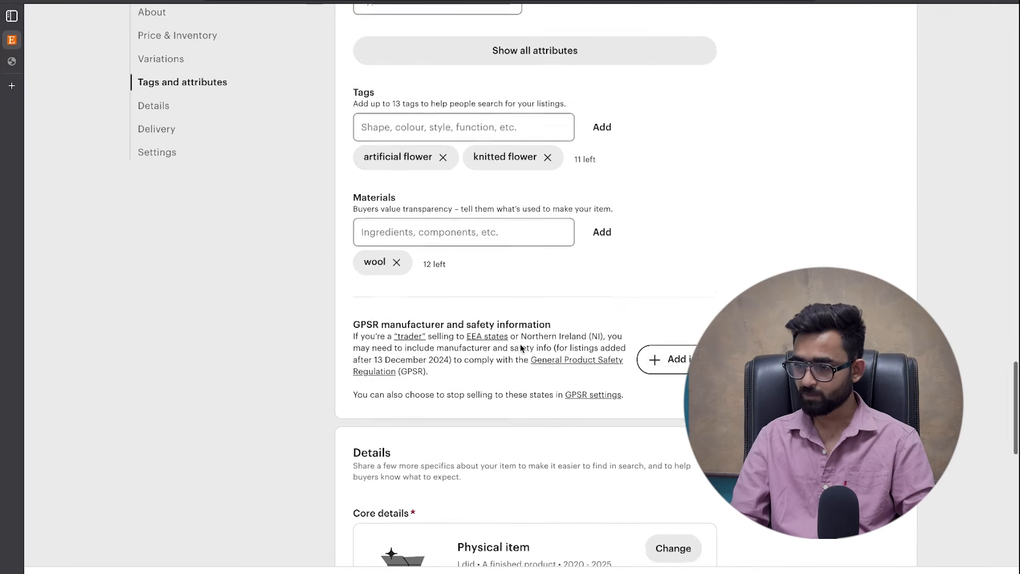
scroll(489, 311, "down", 4)
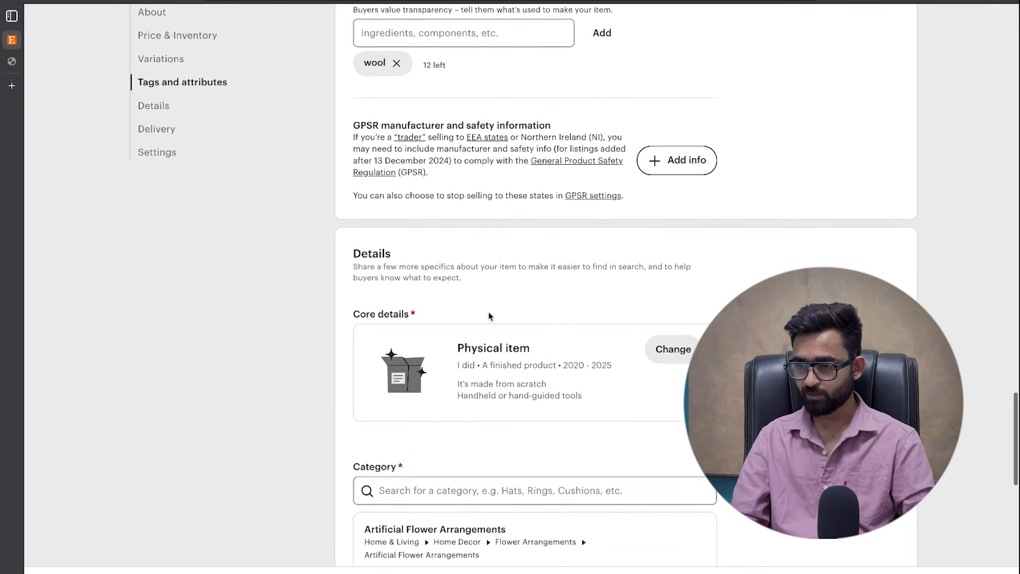
scroll(500, 394, "down", 4)
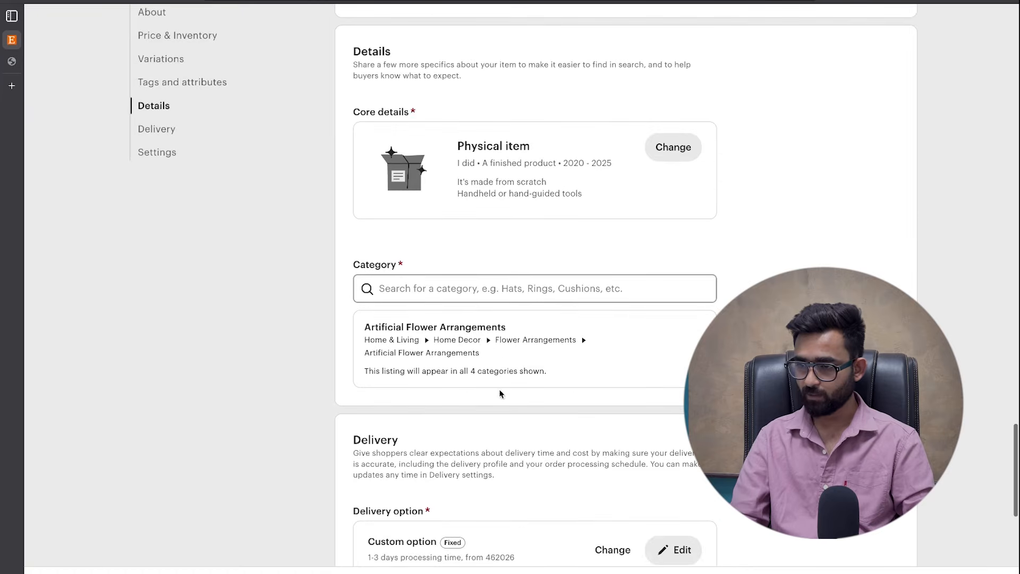
scroll(412, 422, "down", 6)
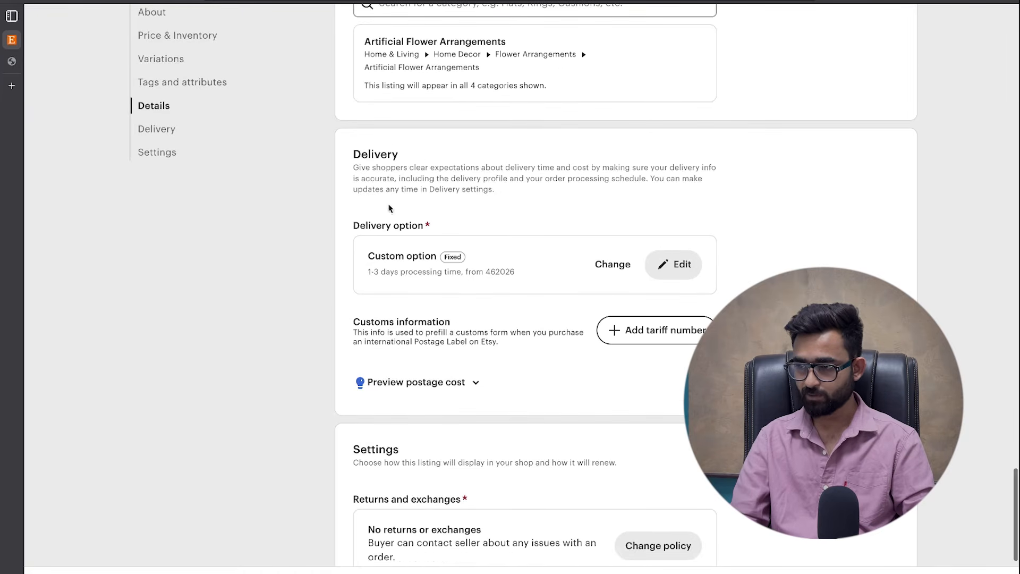
left_click(666, 271)
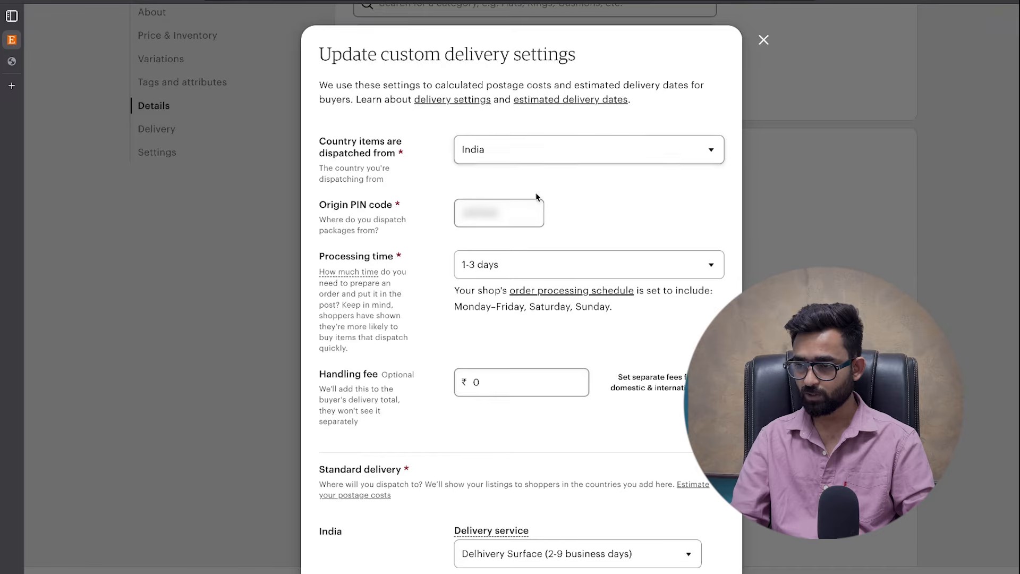
- Keep the processing time at 1-3 days
scroll(360, 162, "down", 2)
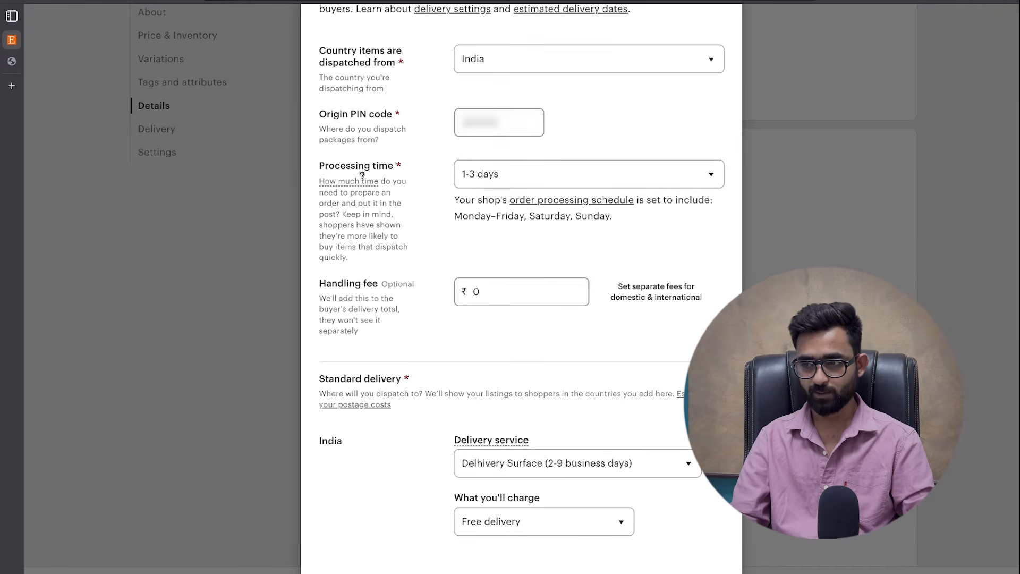
left_click(537, 181)
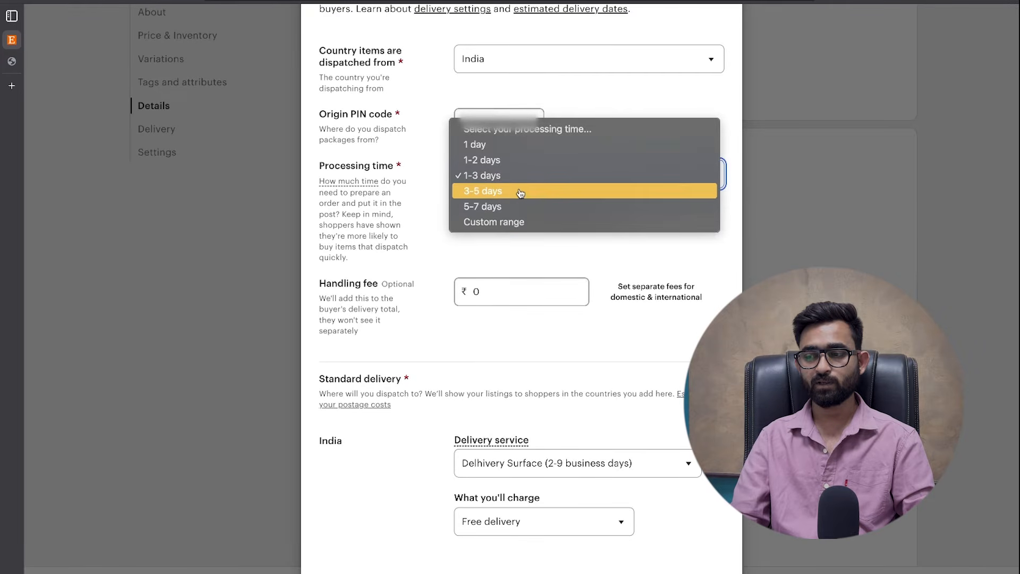
left_click(481, 176)
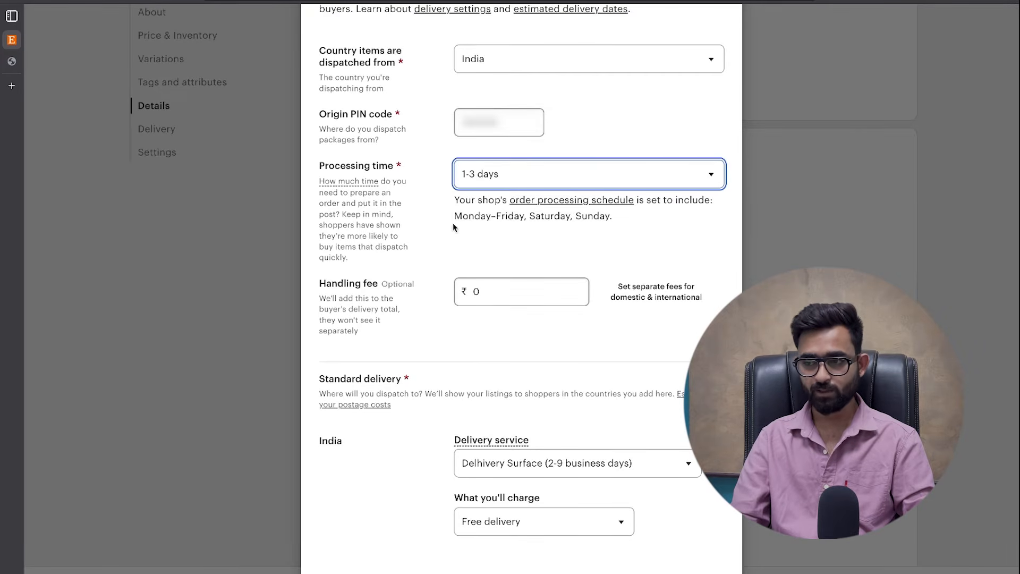
left_click(386, 169)
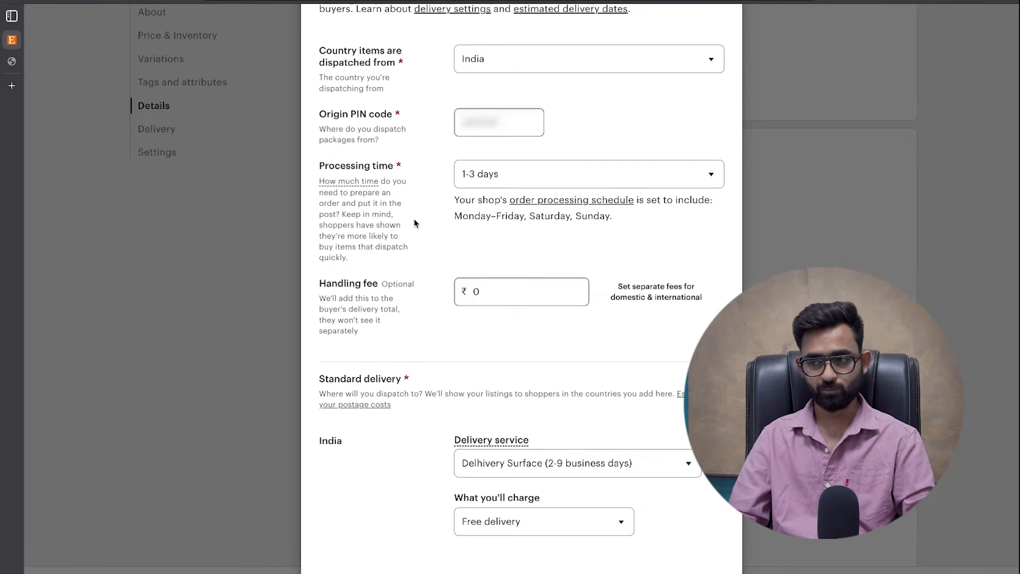
left_click(521, 186)
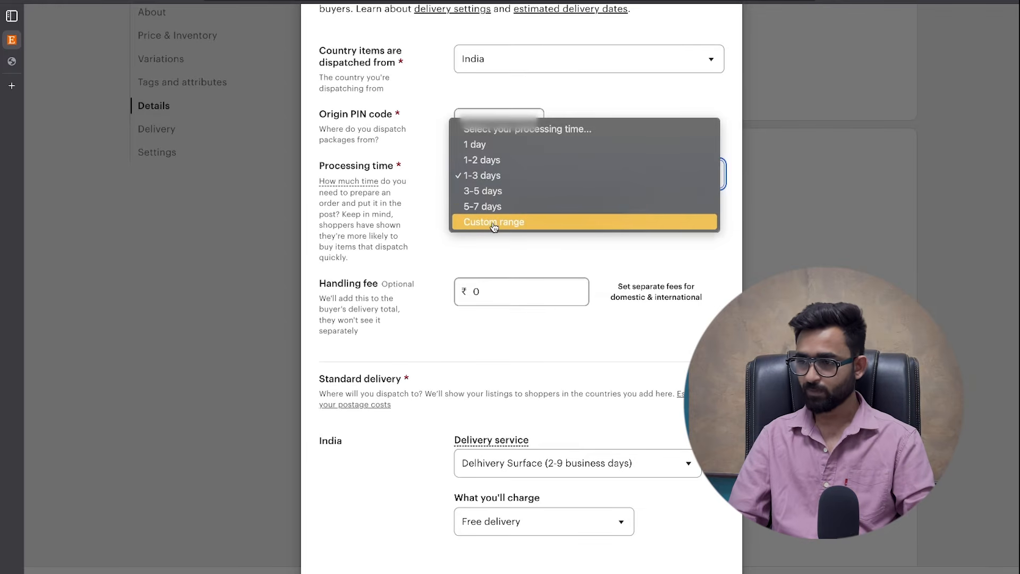
left_click(458, 259)
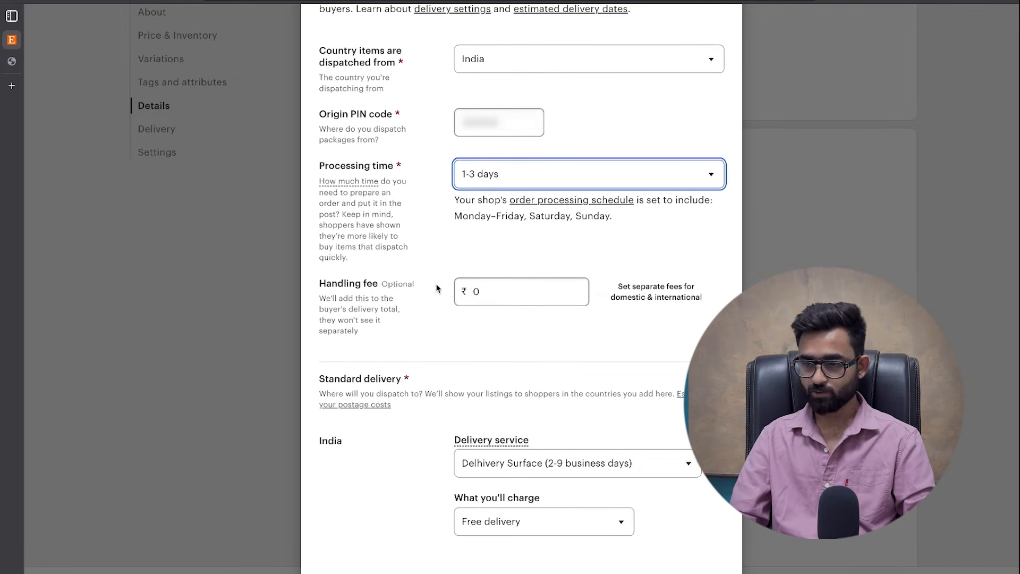
left_click(480, 337)
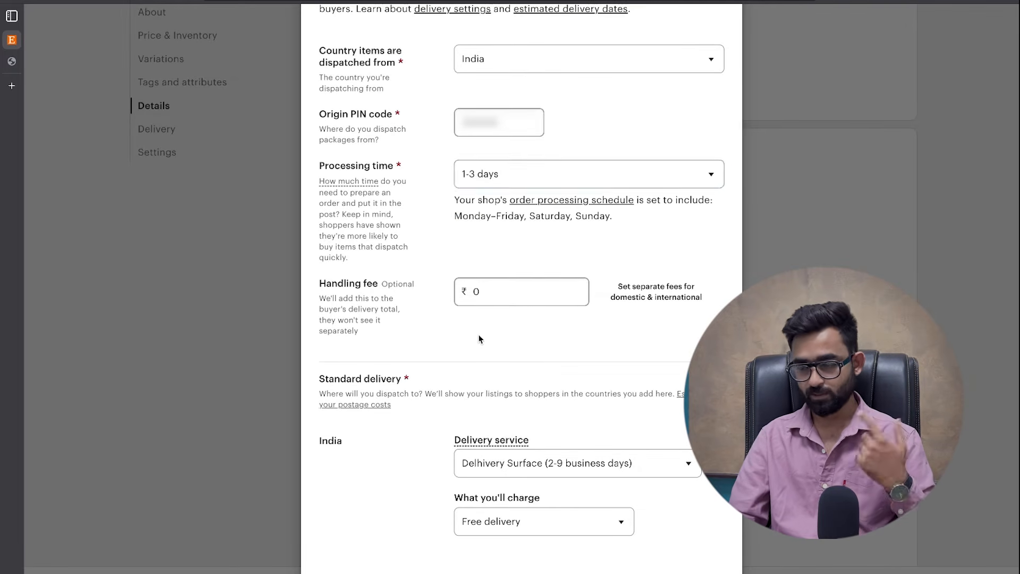
- Keep free 'Other' 7–15-day delivery for everywhere else and apply the delivery settings
scroll(481, 337, "down", 3)
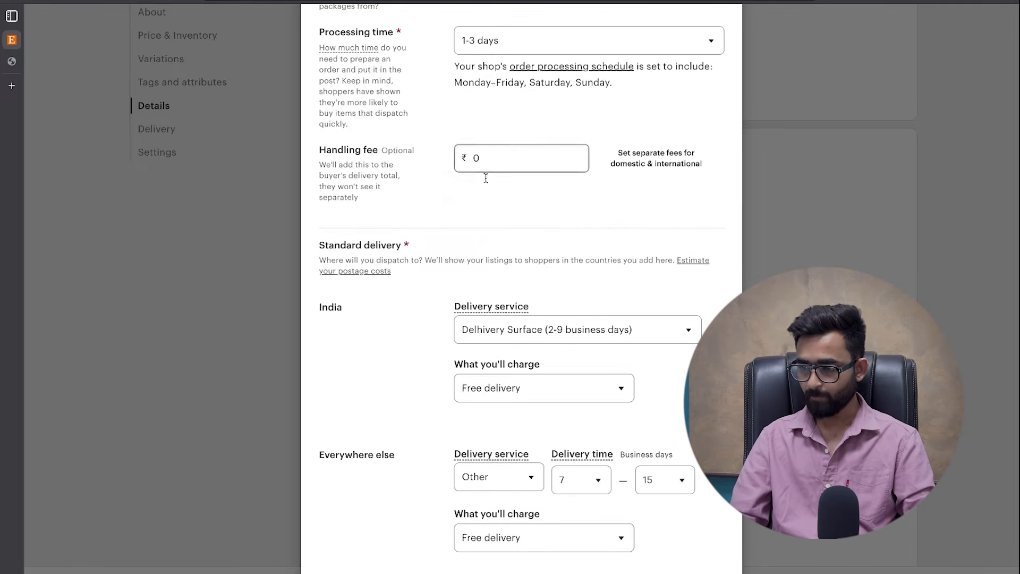
scroll(339, 312, "down", 1)
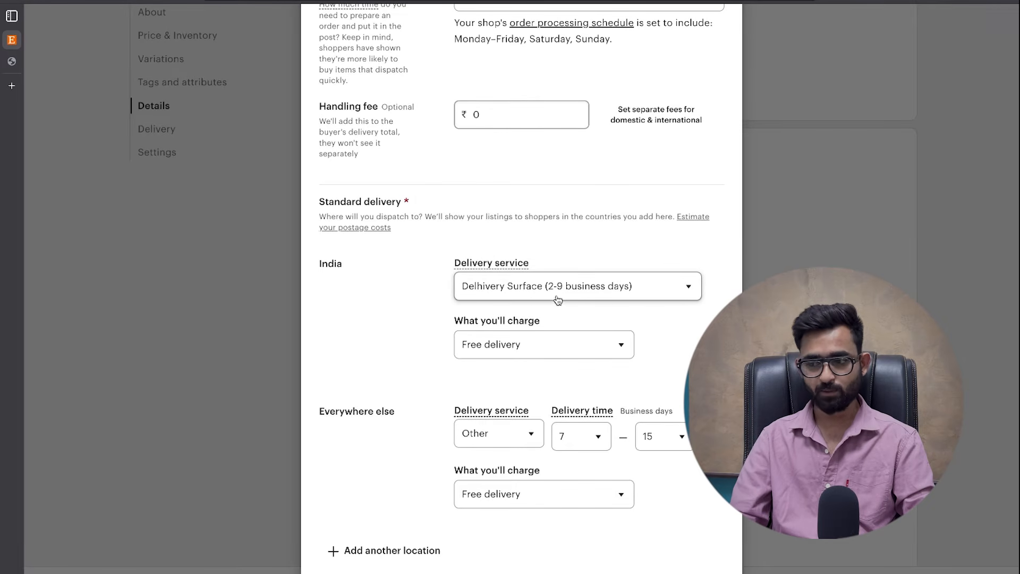
scroll(421, 358, "down", 2)
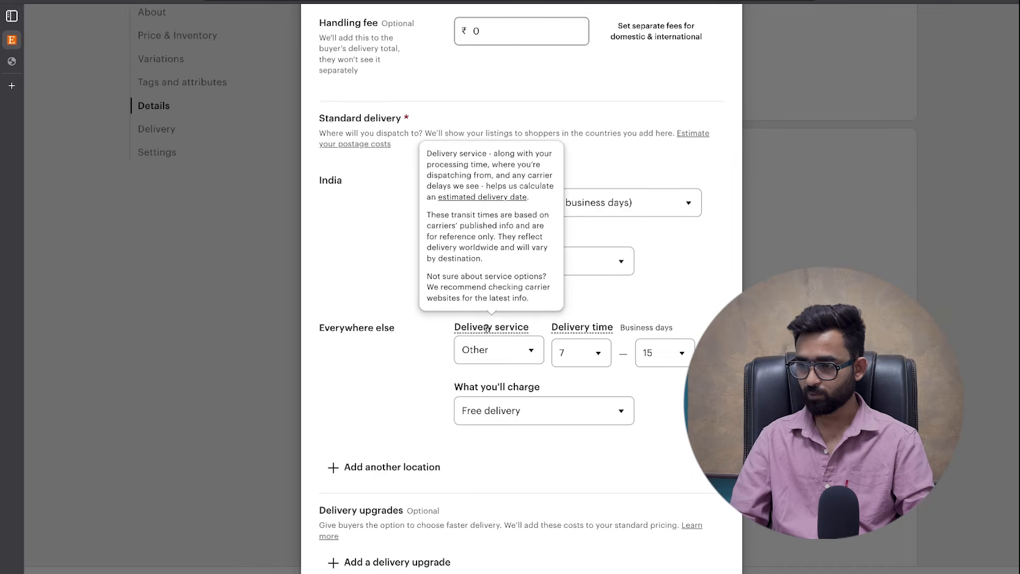
left_click(535, 356)
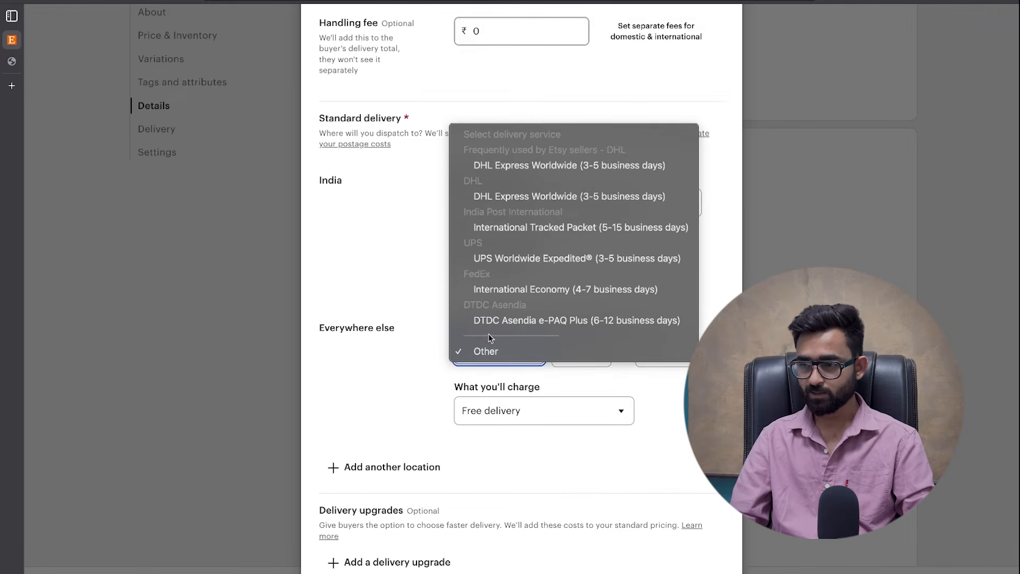
left_click(488, 351)
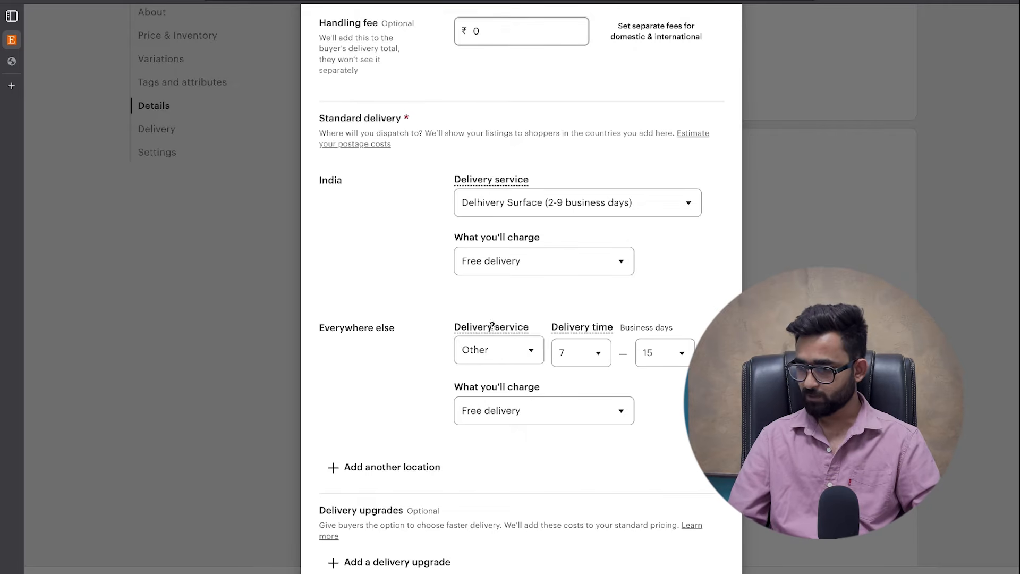
scroll(489, 329, "down", 3)
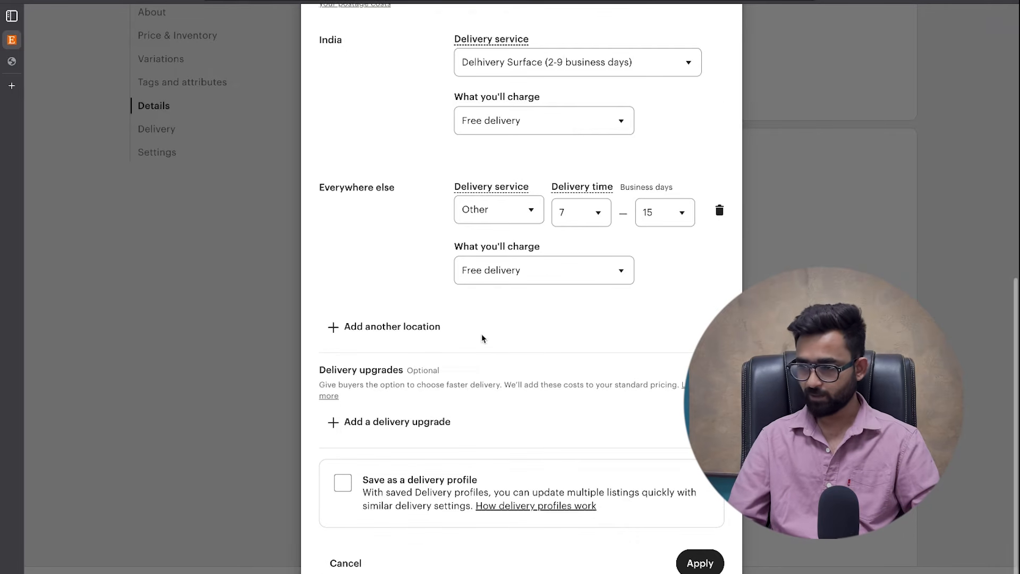
left_click(700, 562)
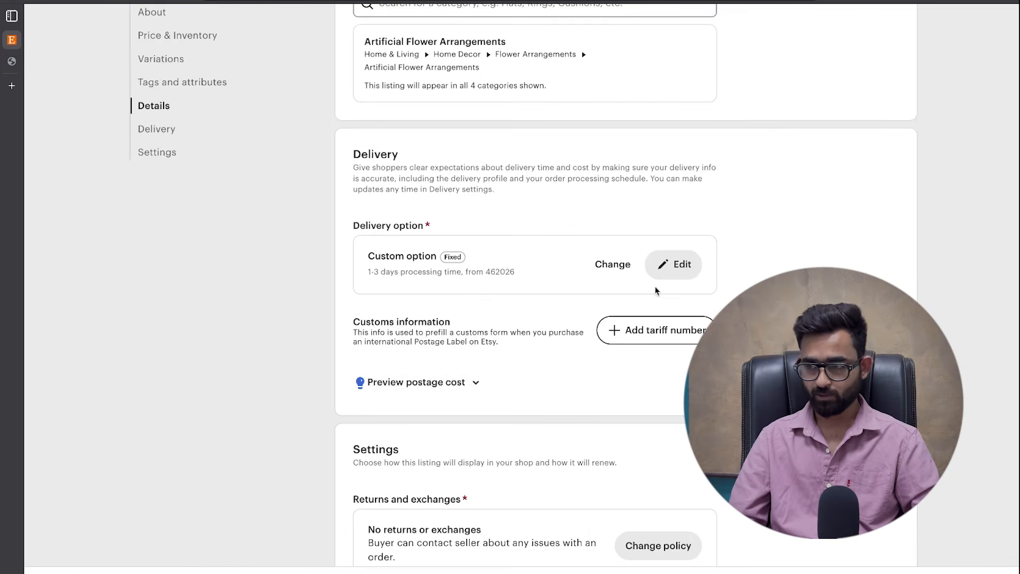
- Scroll down to review the Returns and exchanges, Shop section and Feature this listing settings
scroll(535, 372, "down", 3)
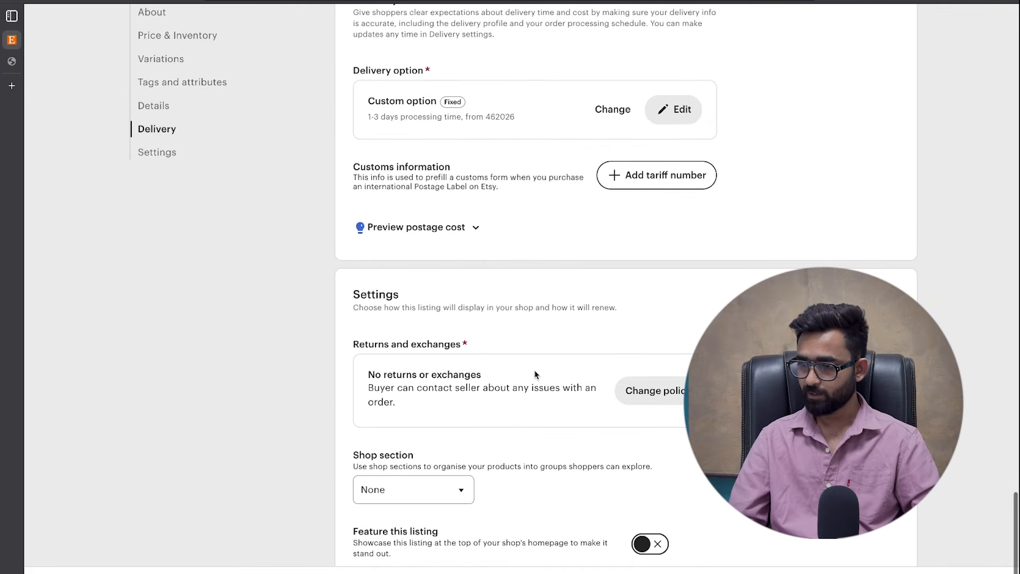
scroll(372, 305, "down", 1)
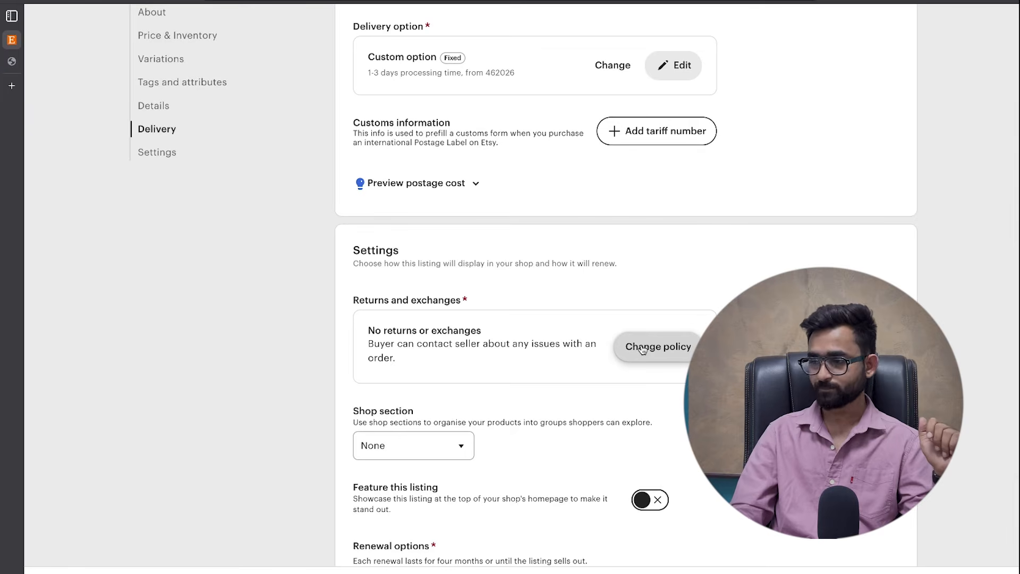
- Try the 30-day returns and exchanges policy, then start creating a new return policy
left_click(683, 357)
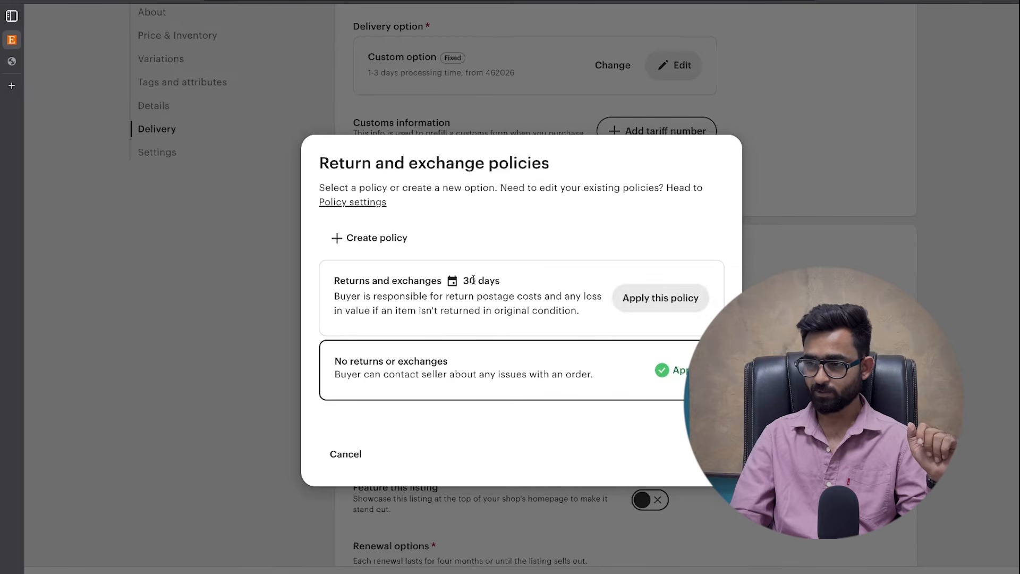
left_click(630, 307)
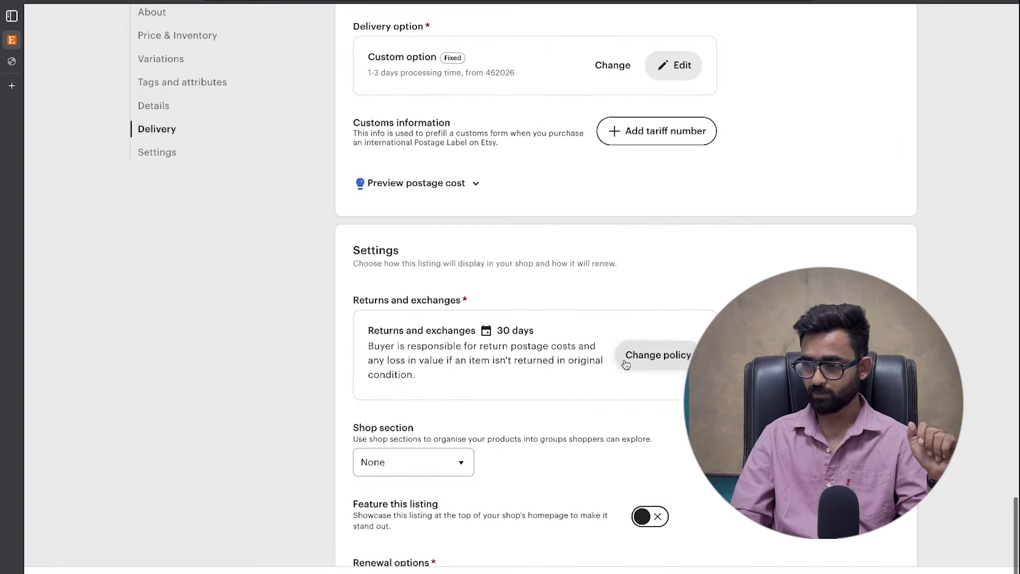
left_click(627, 362)
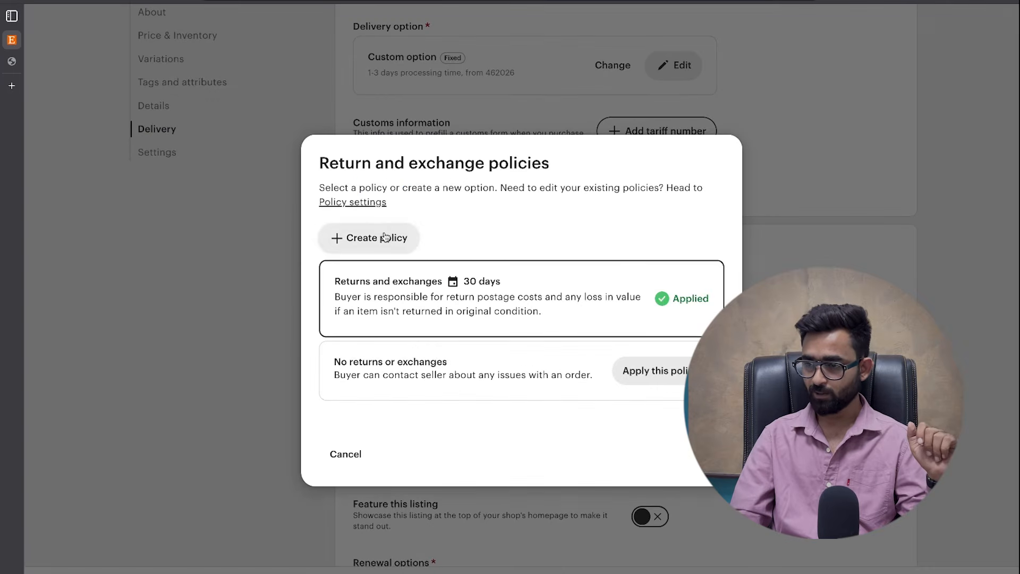
left_click(385, 238)
- Toggle returns and exchanges in the new policy, ending with both accepted
left_click(345, 289)
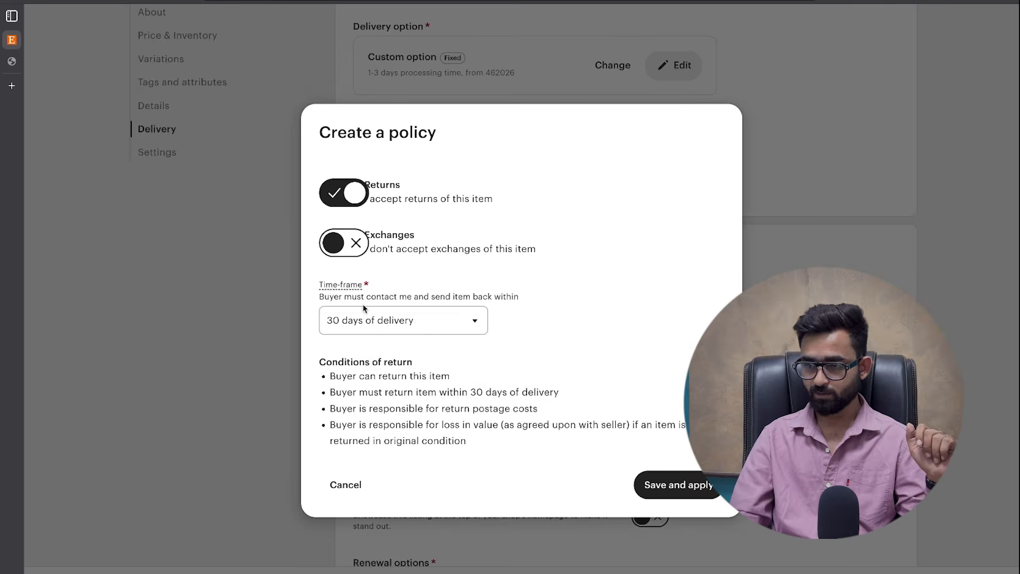
left_click(352, 248)
left_click(355, 242)
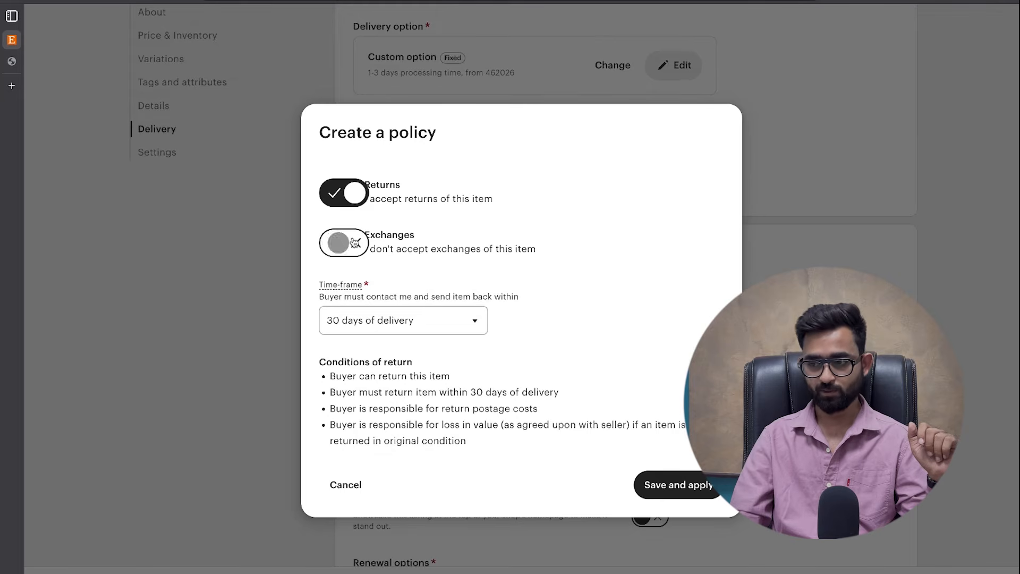
left_click(353, 201)
left_click(355, 345)
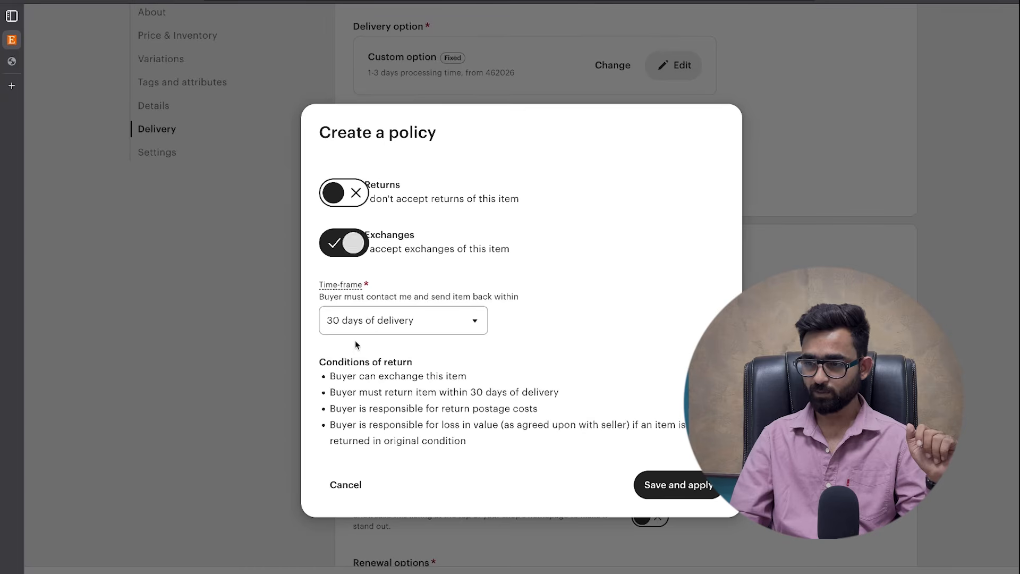
left_click(355, 197)
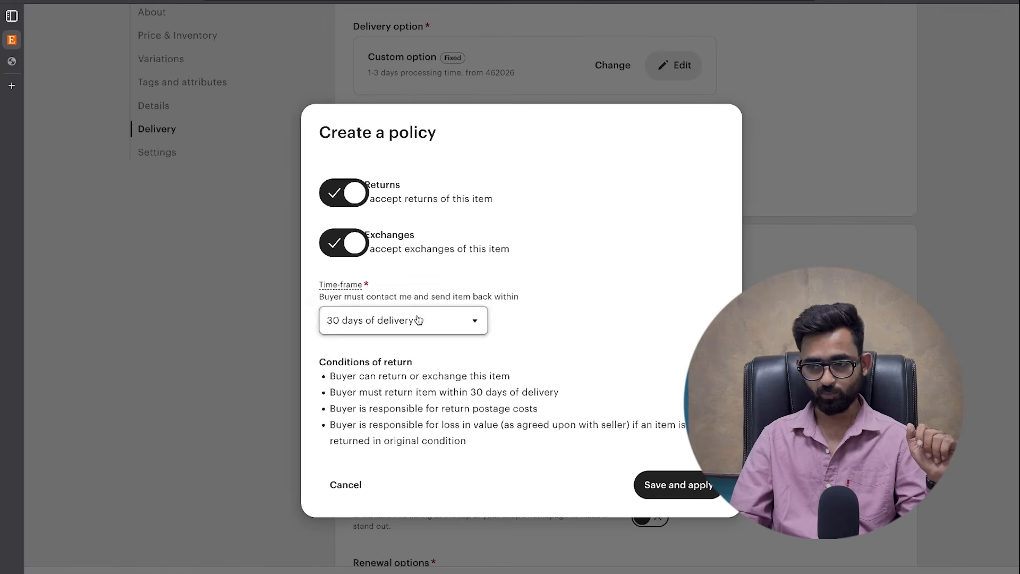
- Keep the 30-day time-frame, discard the new policy and apply No returns or exchanges
left_click(419, 320)
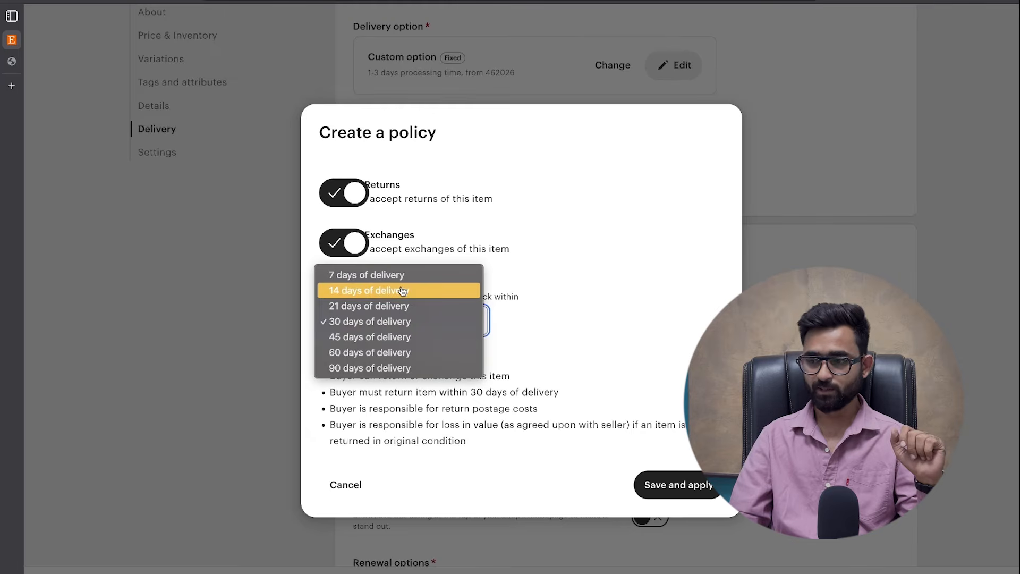
left_click(619, 302)
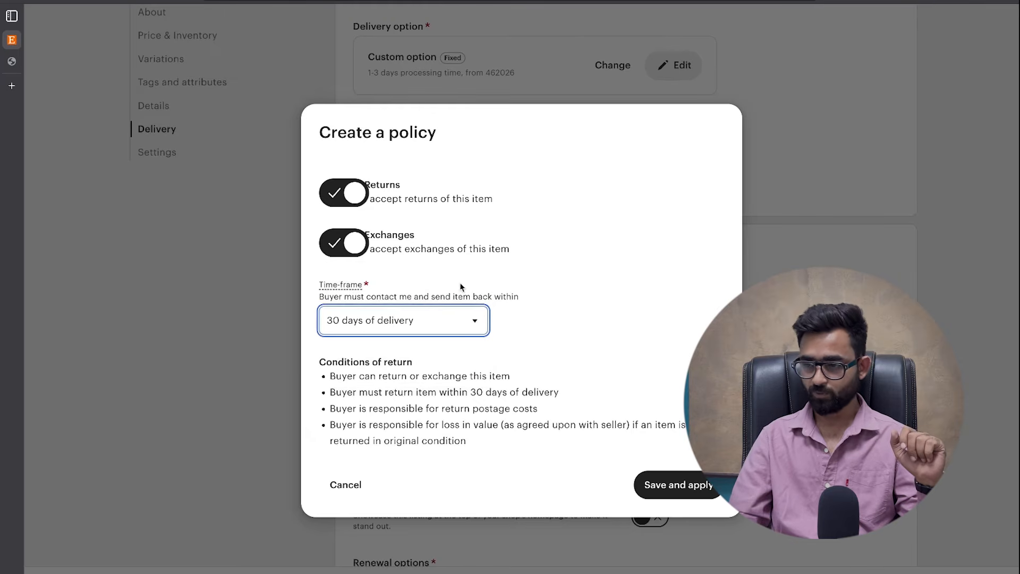
left_click(345, 485)
left_click(656, 370)
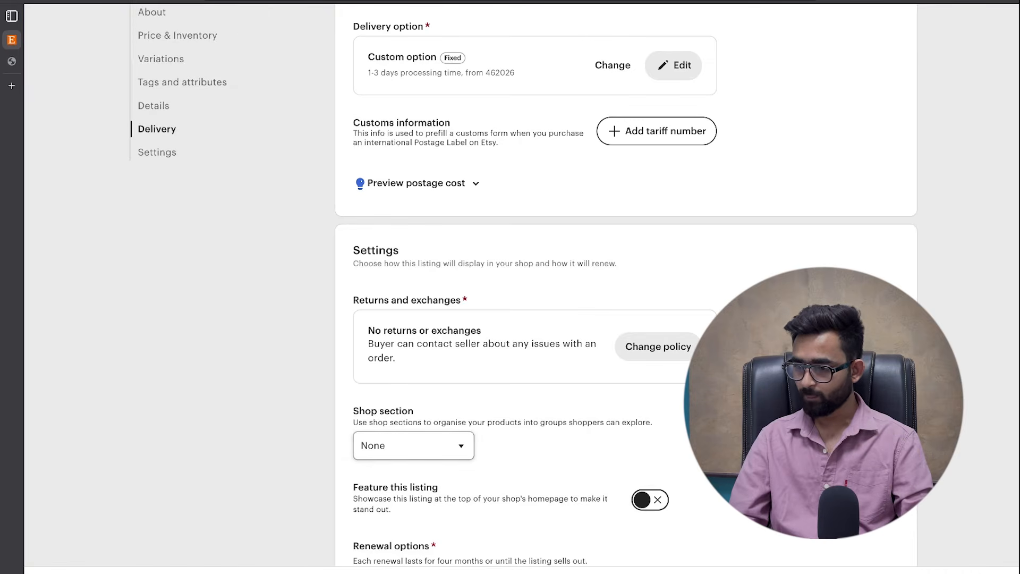
- Switch the listing's renewal option from Automatic to Manual
scroll(601, 434, "down", 3)
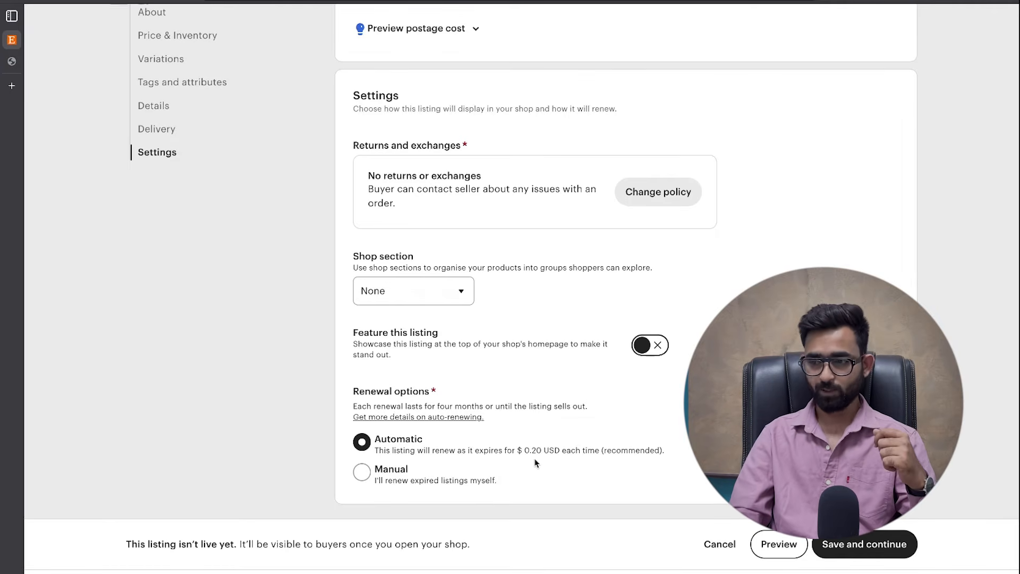
left_click(366, 473)
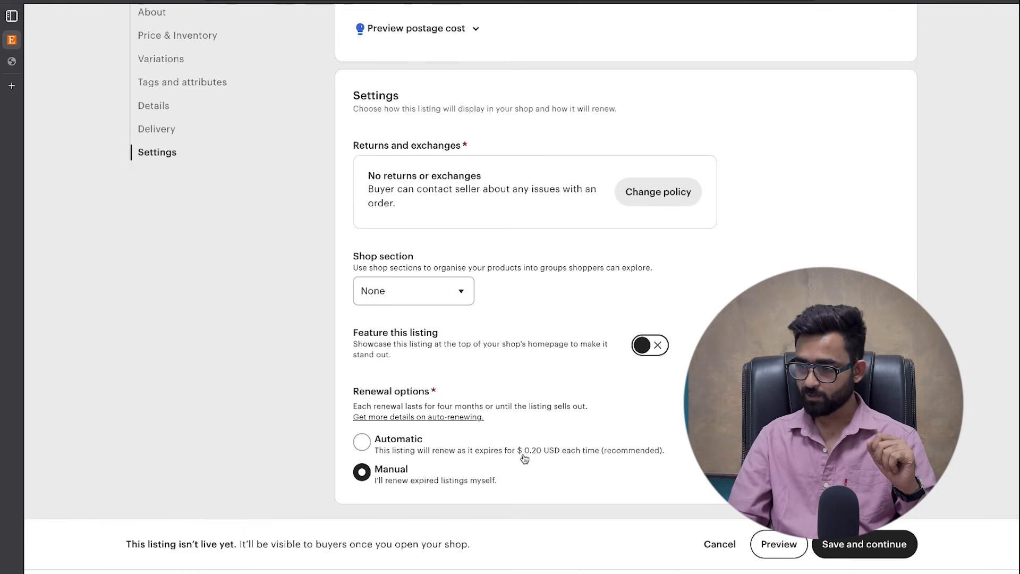
scroll(578, 398, "up", 15)
- Save the knitted sunflower listing and select the congratulations paragraph on the next page
scroll(575, 399, "down", 15)
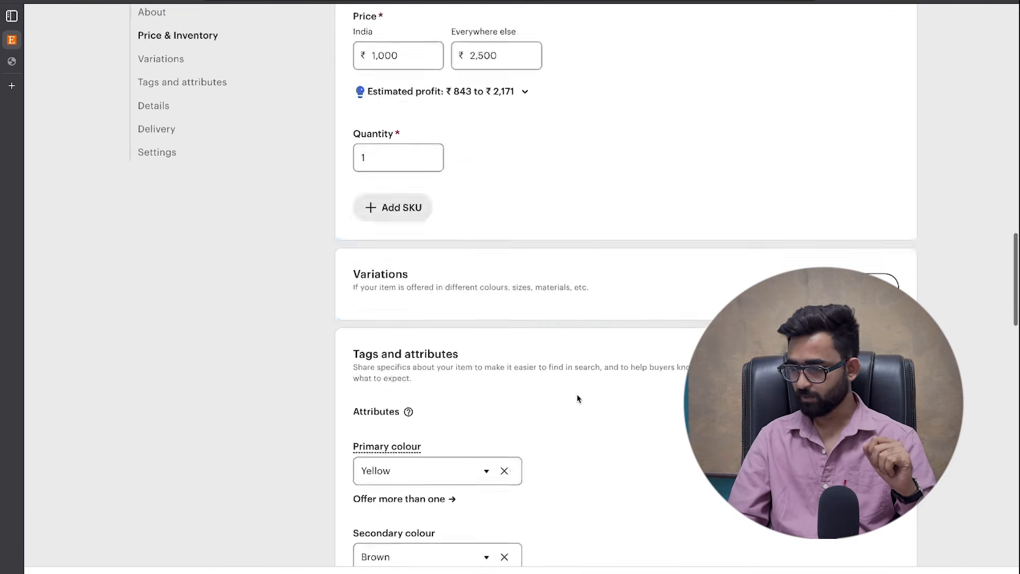
left_click(887, 546)
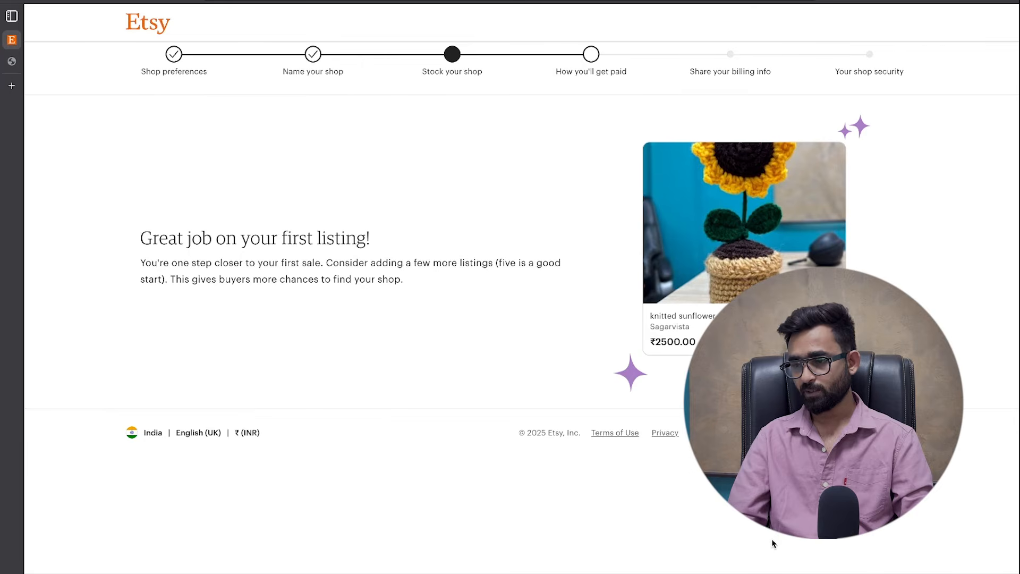
triple_click(341, 277)
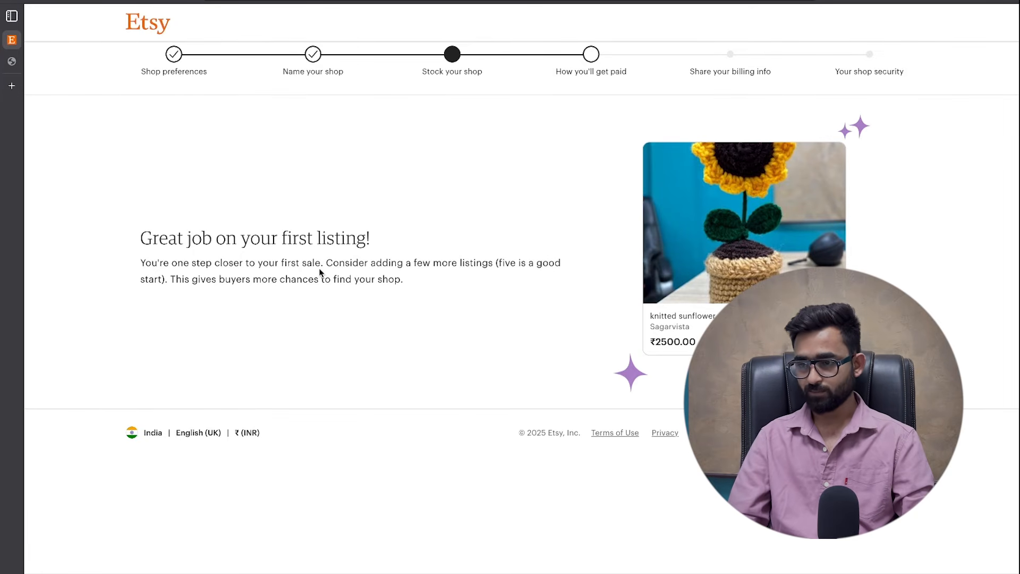
triple_click(306, 279)
- Choose India as country of residence, then scroll down to the Payoneer connection
left_click(365, 282)
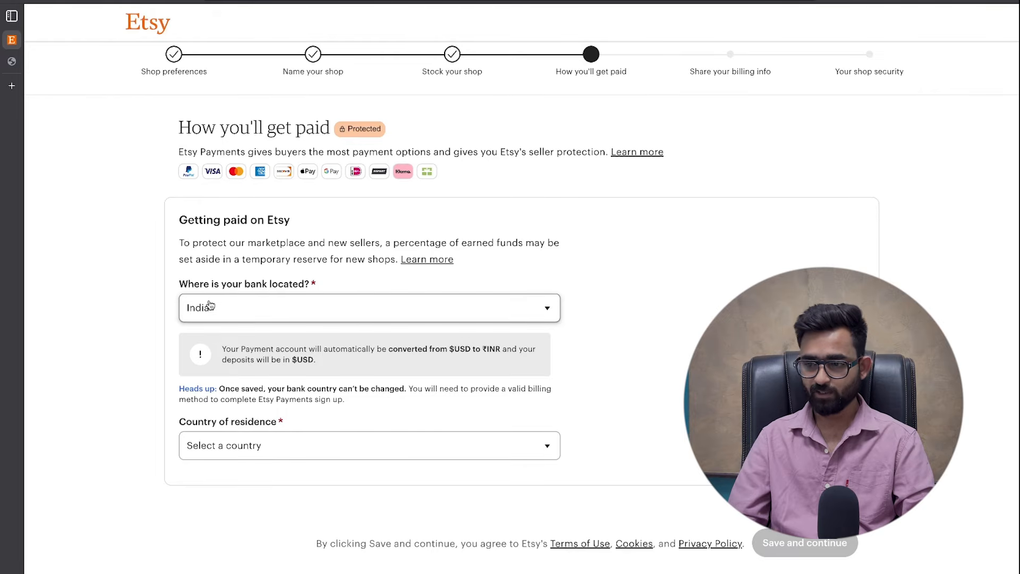
left_click(239, 449)
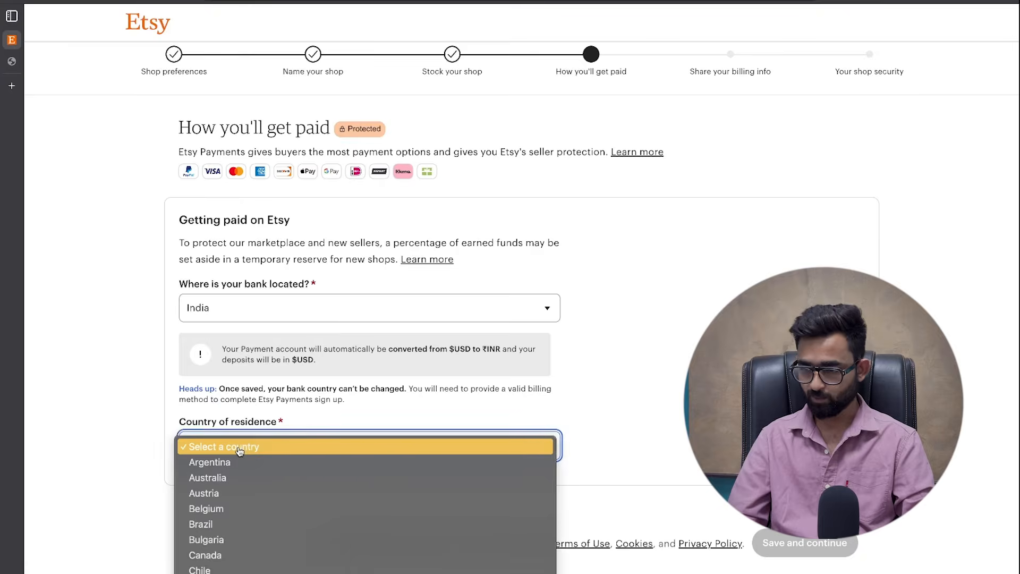
scroll(239, 450, "down", 10)
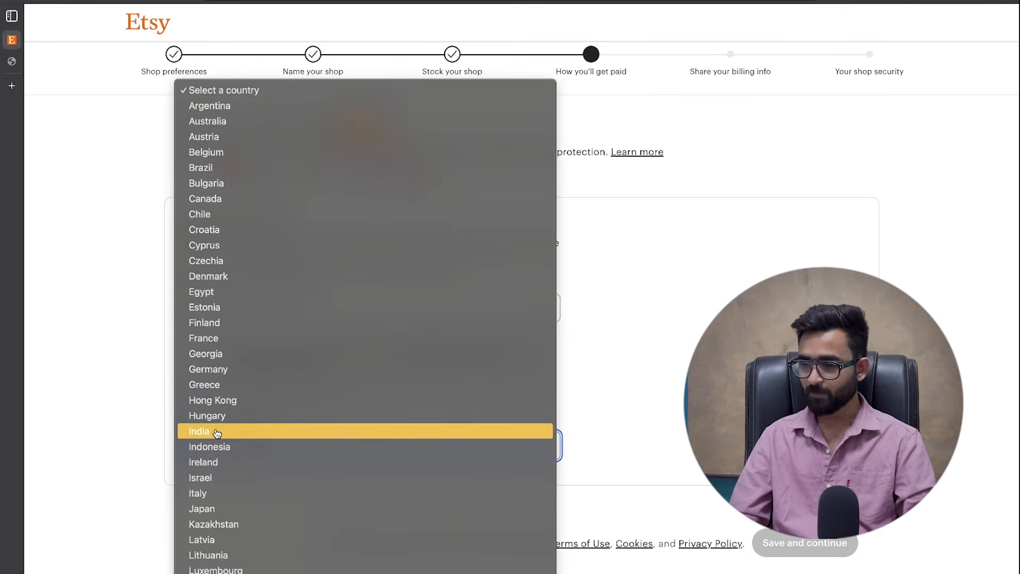
left_click(216, 431)
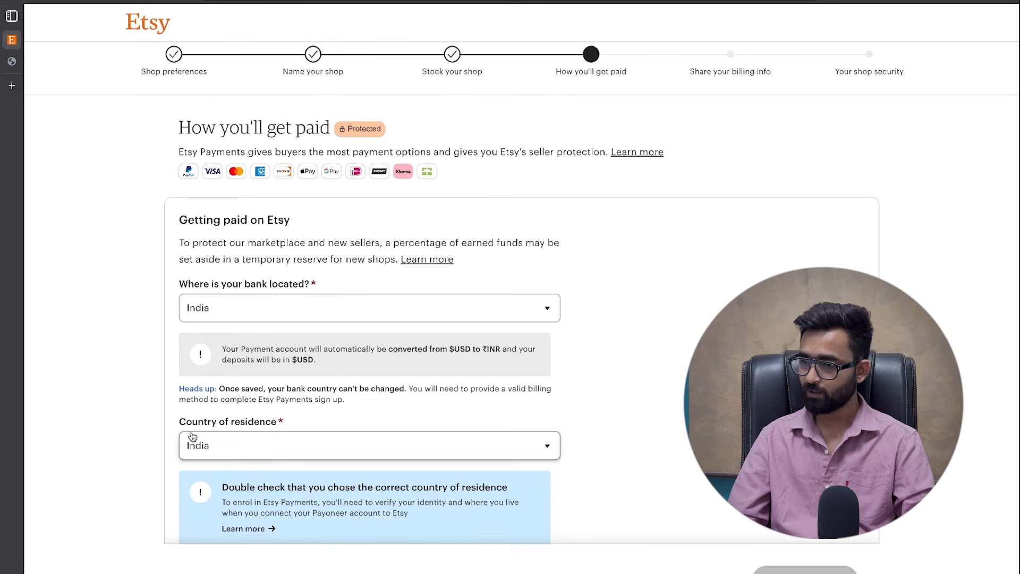
scroll(510, 287, "down", 10)
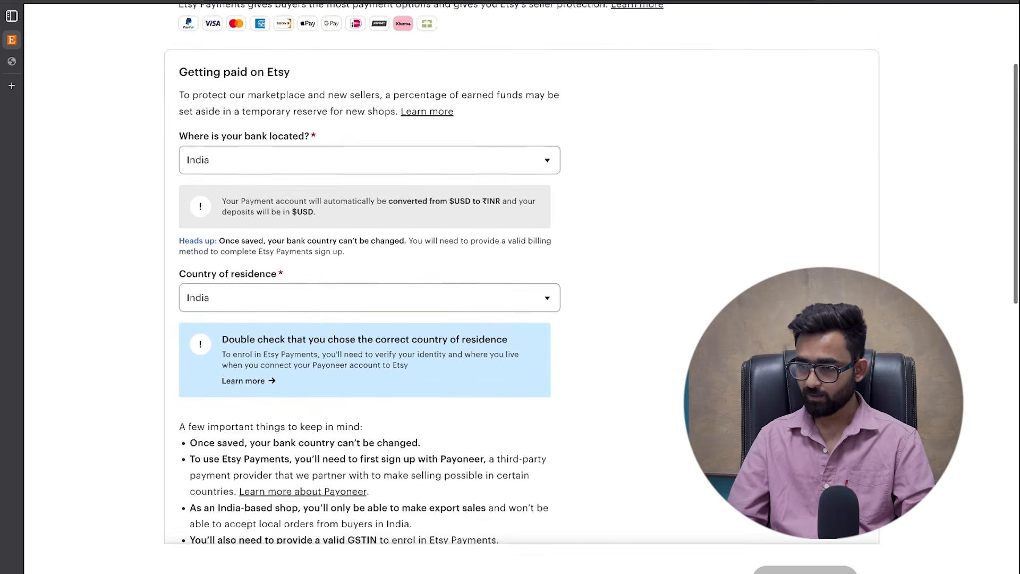
scroll(592, 394, "down", 8)
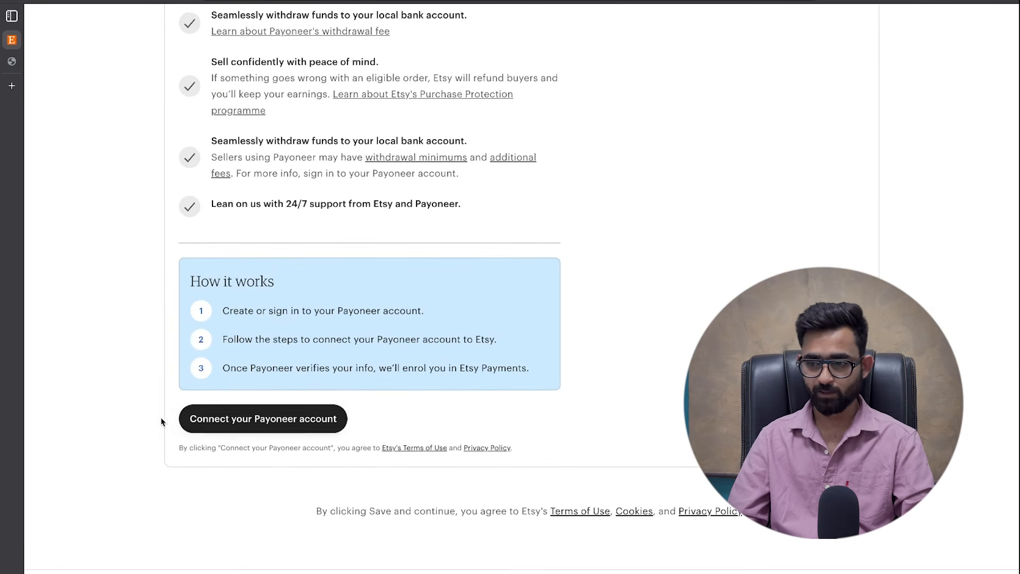
- Start connecting Payoneer and choose to sign in with an existing Payoneer account
left_click(254, 423)
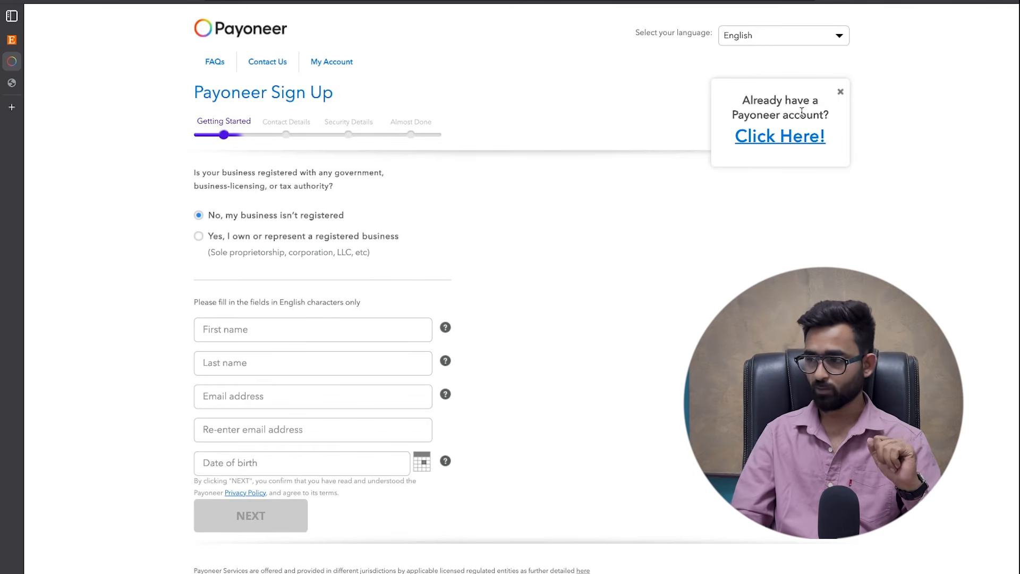
left_click(777, 138)
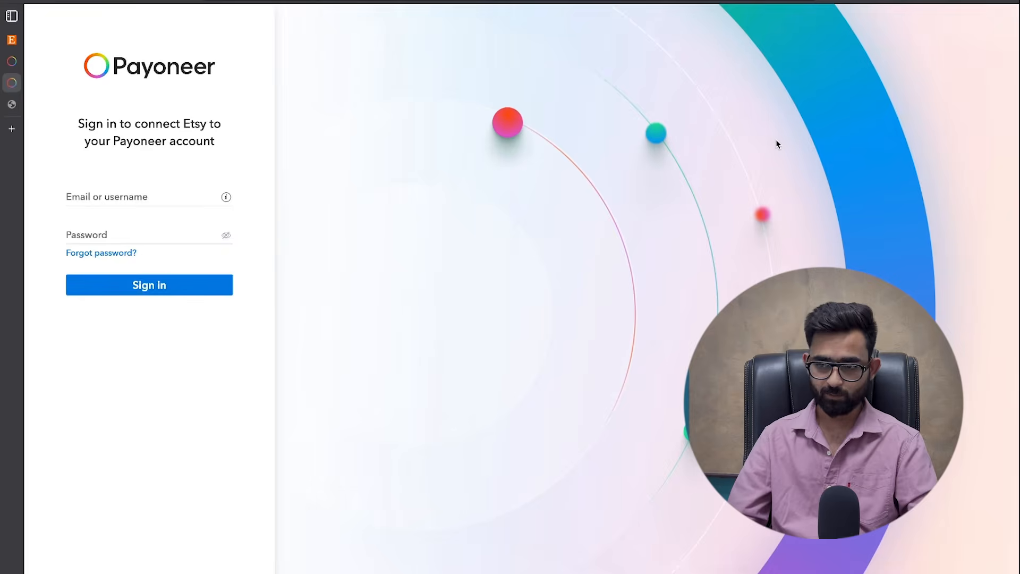
- Sign in to Payoneer with the account e-mail and password, declining the save-password offer
left_click(151, 192)
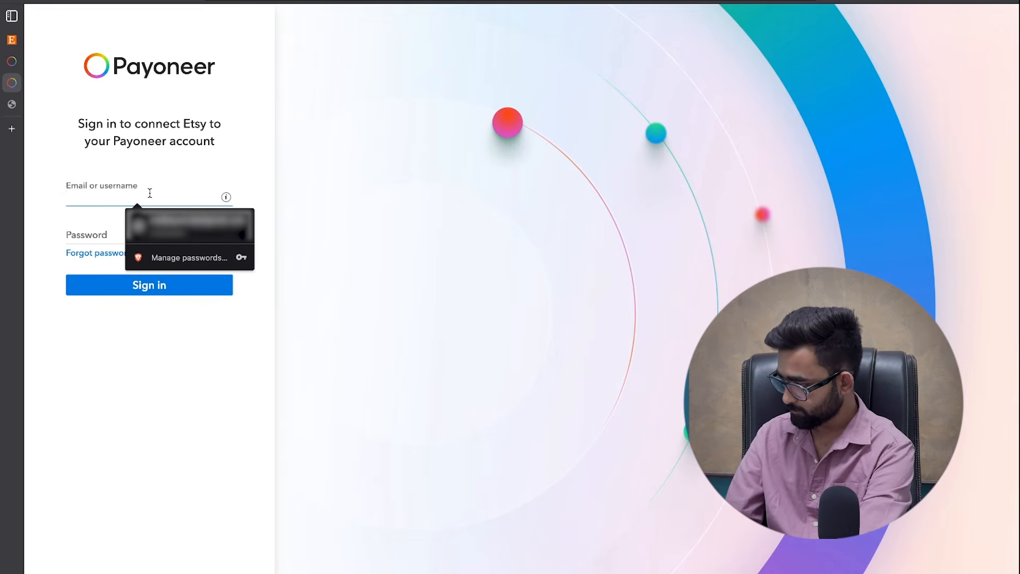
type("????????")
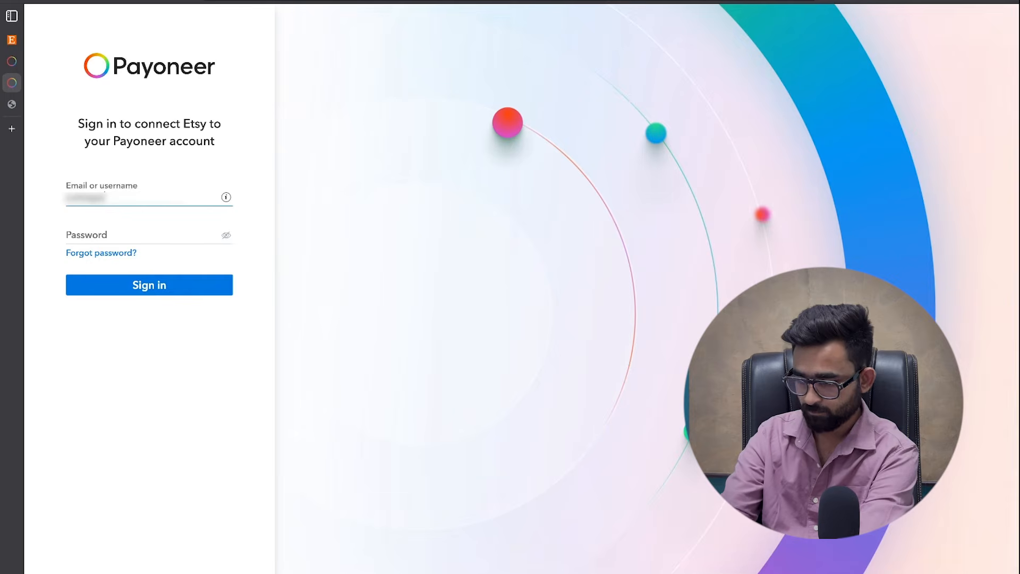
type("?????")
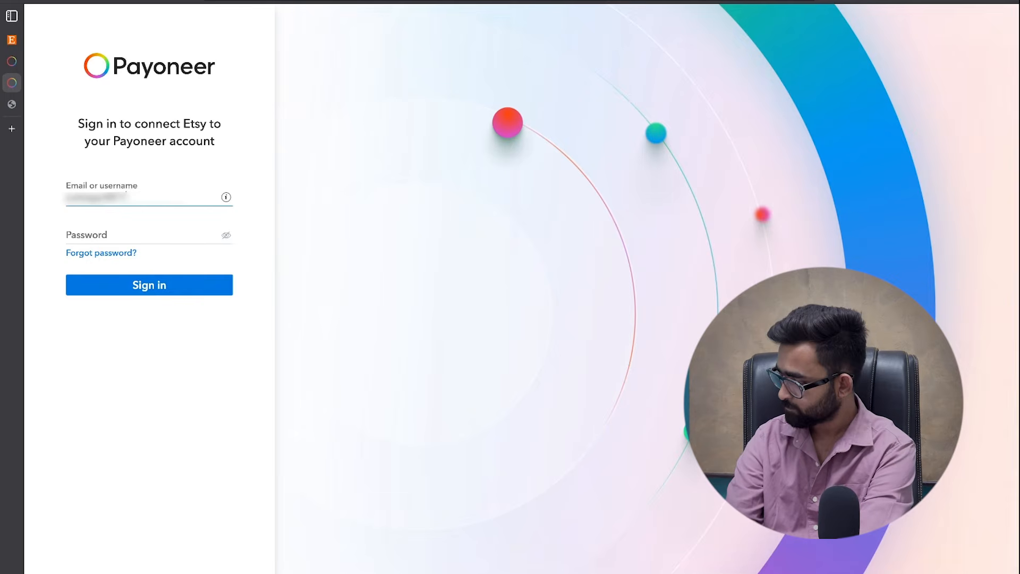
type("???????")
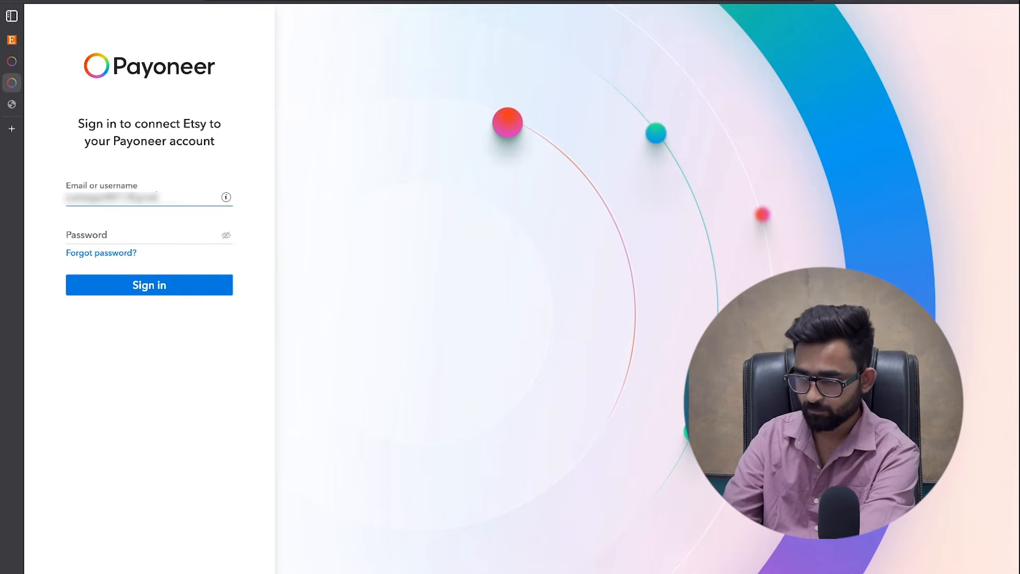
type("????")
left_click(125, 233)
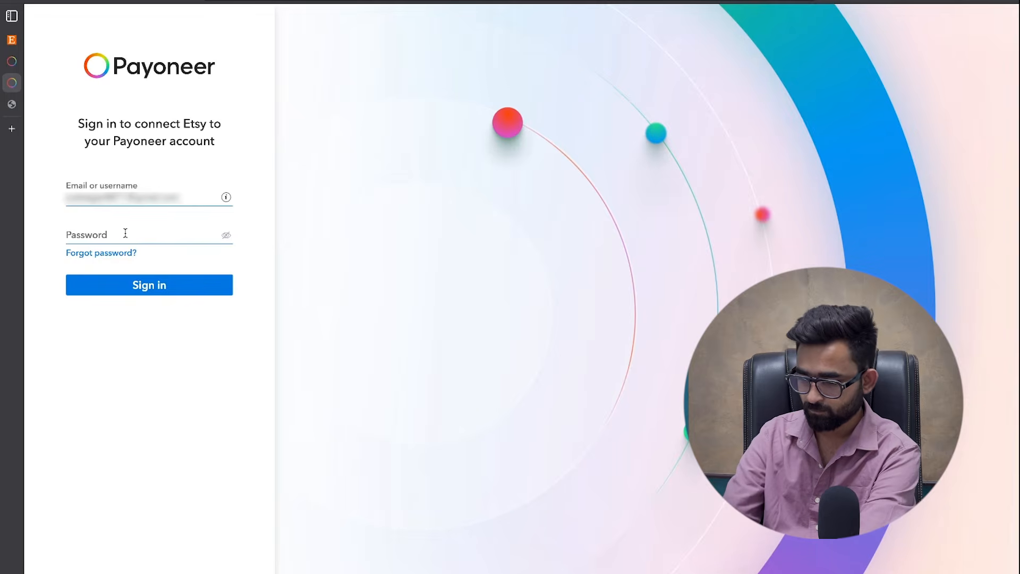
key("Escape")
type("??????")
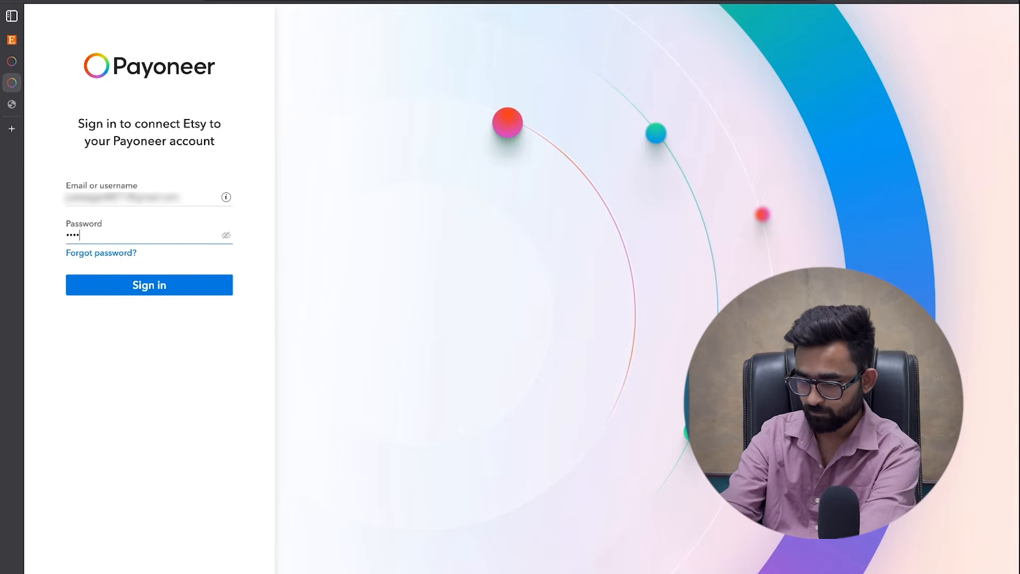
type("????")
left_click(133, 287)
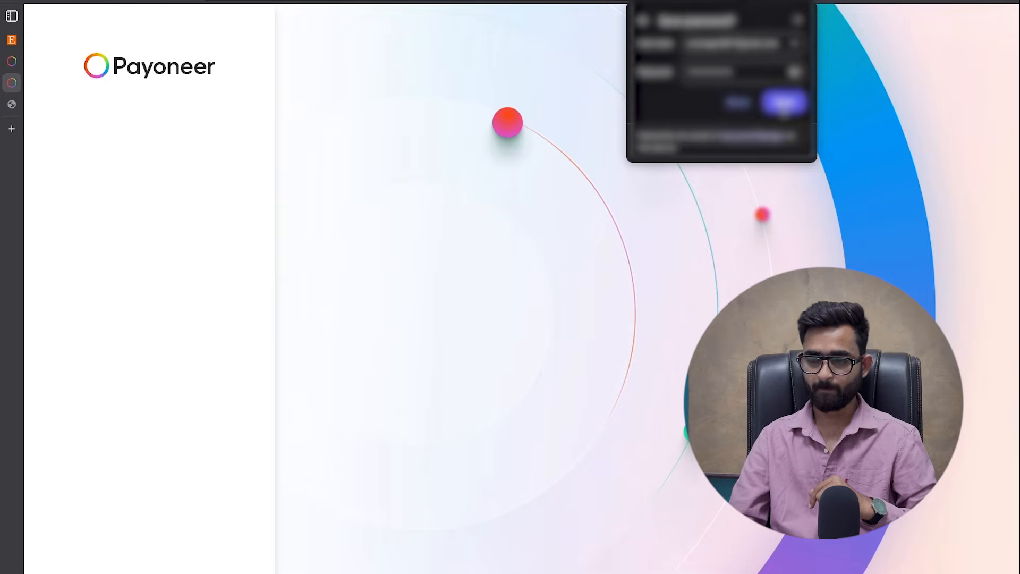
left_click(781, 103)
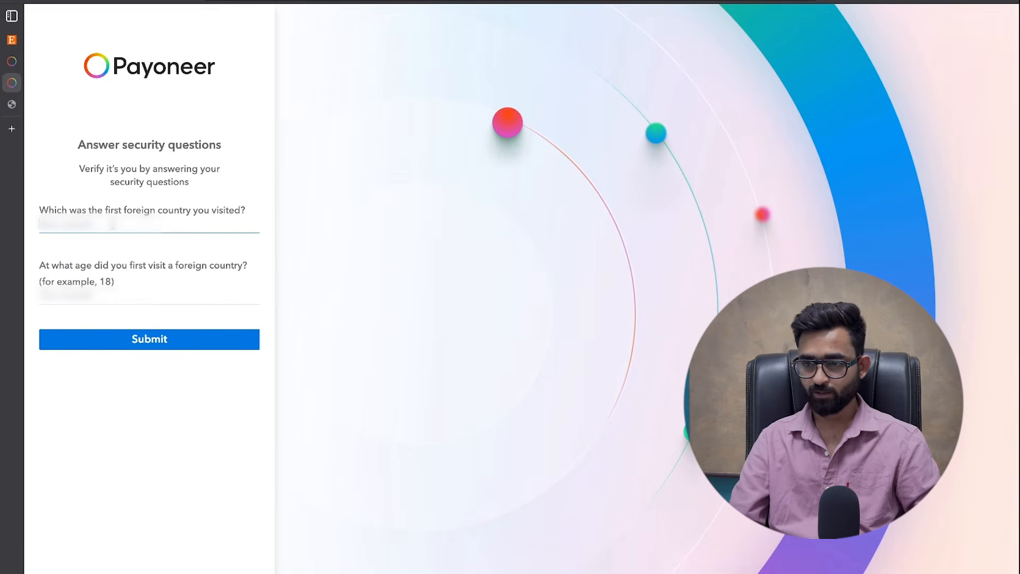
- Fill in the security question answers and submit them
key("Tab")
left_click(170, 428)
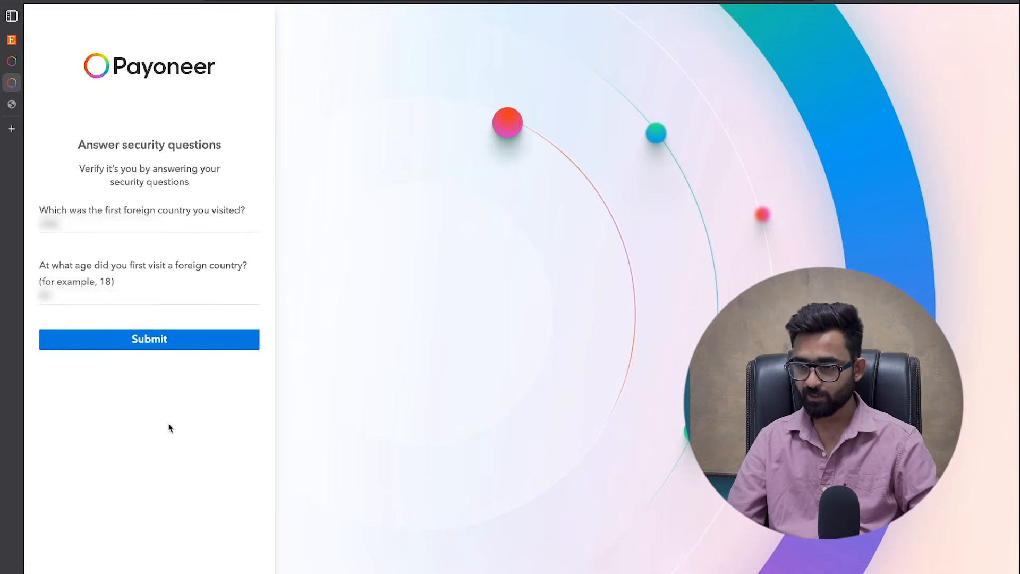
left_click(153, 338)
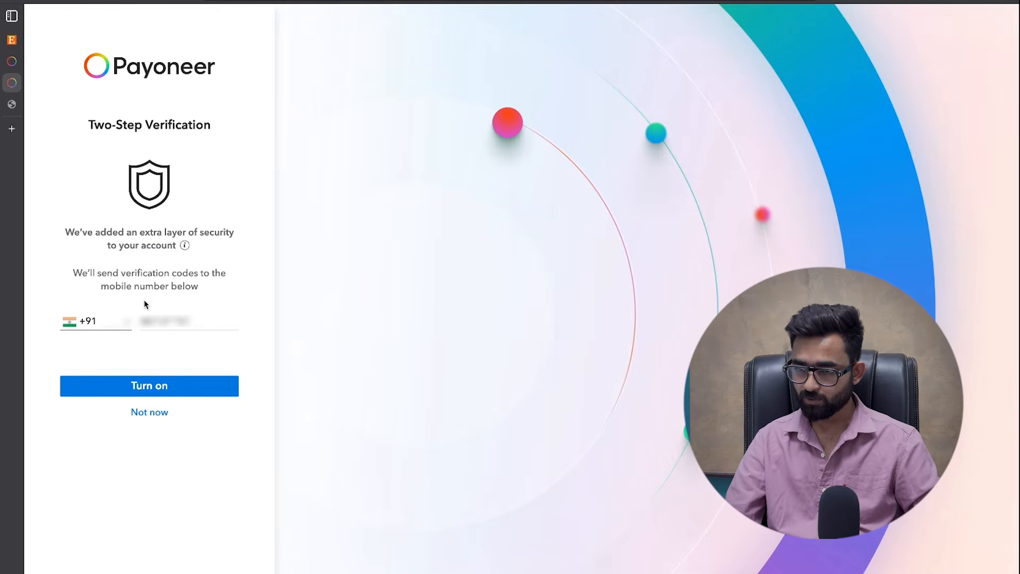
- Turn on two-step verification and agree to give Etsy access to the Payoneer account
left_click(150, 415)
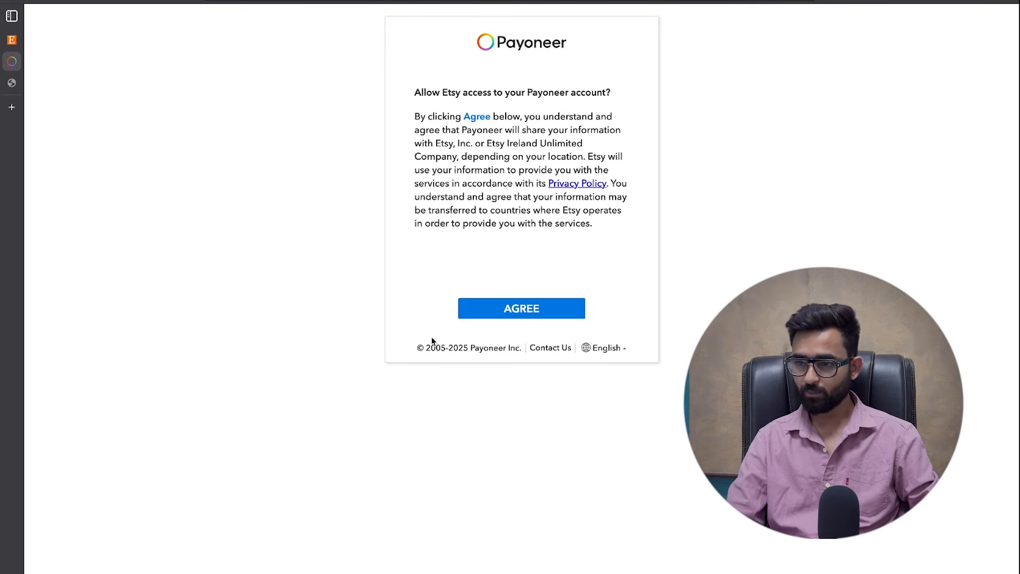
left_click(502, 318)
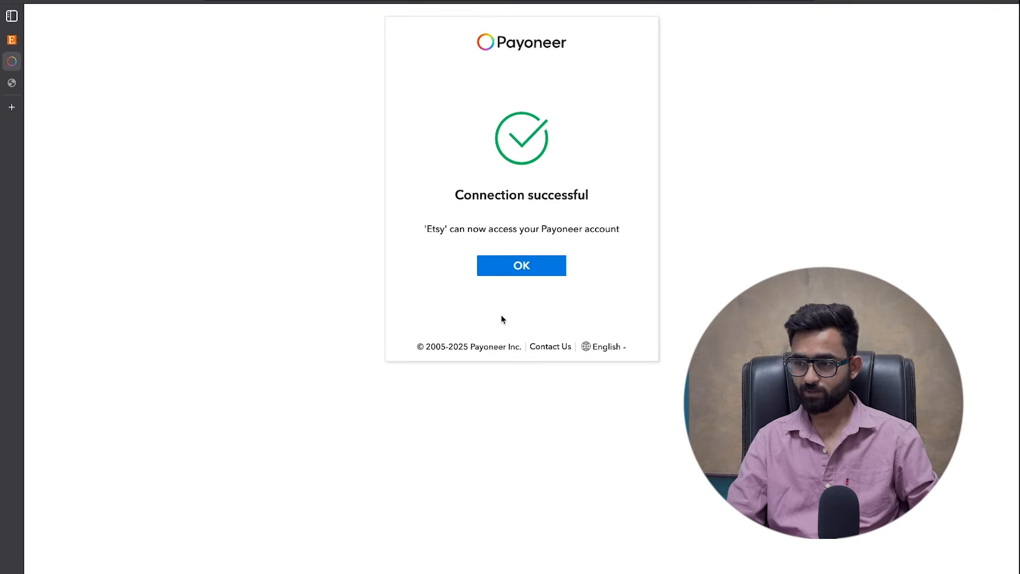
- Return to Etsy's payment step, try connecting Payoneer, and dismiss the resulting error
left_click(500, 272)
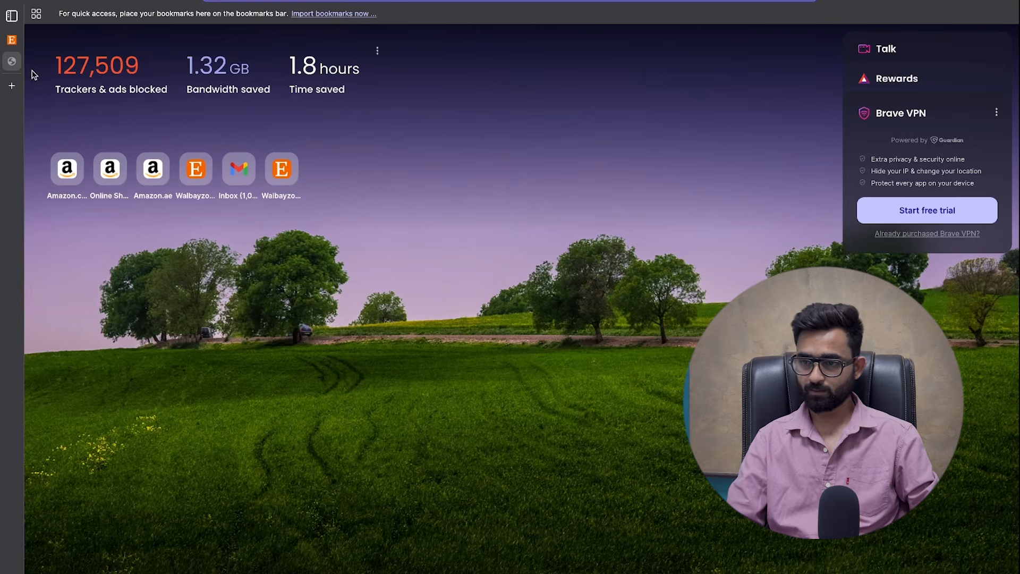
left_click(9, 42)
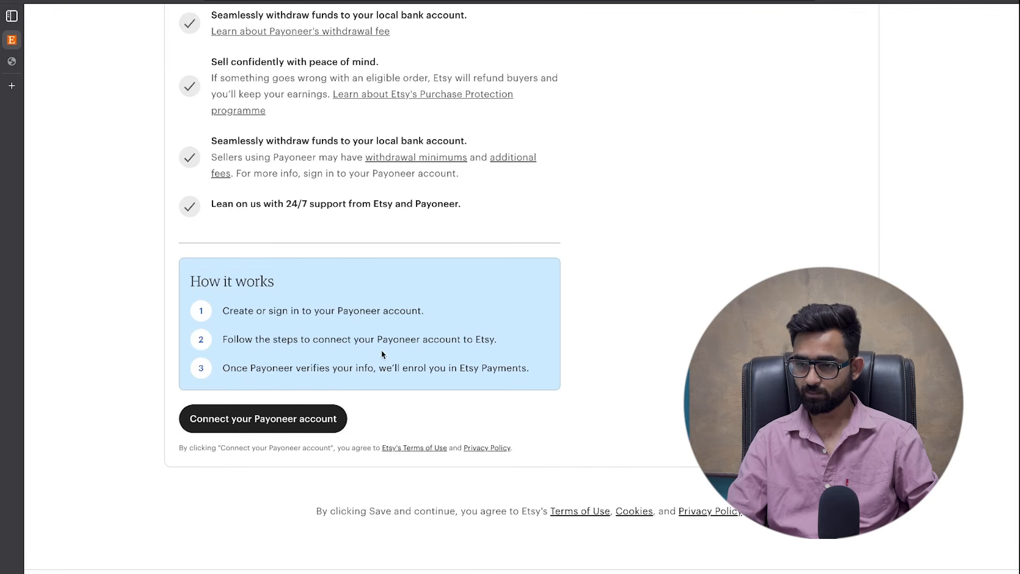
left_click(276, 424)
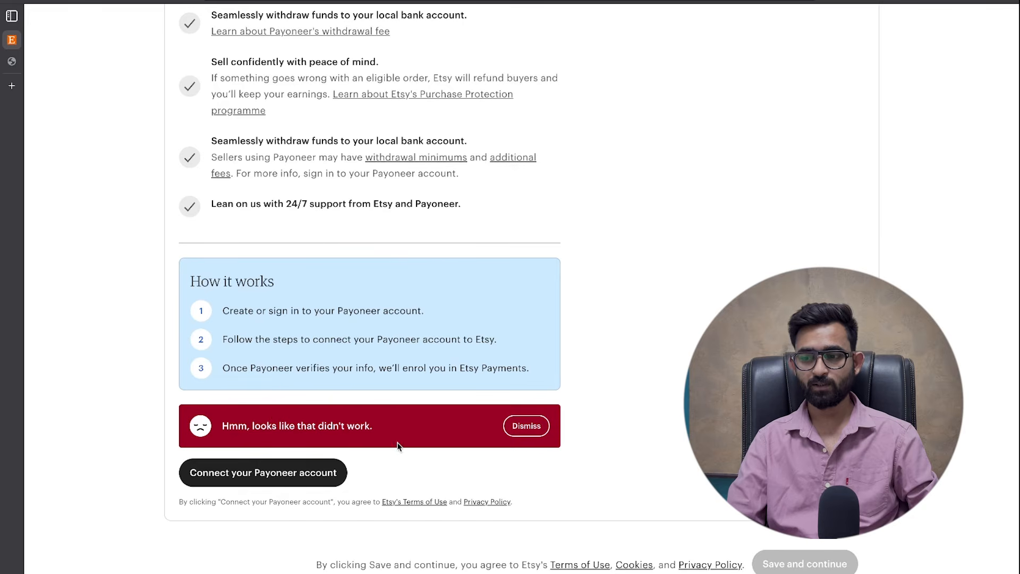
triple_click(273, 370)
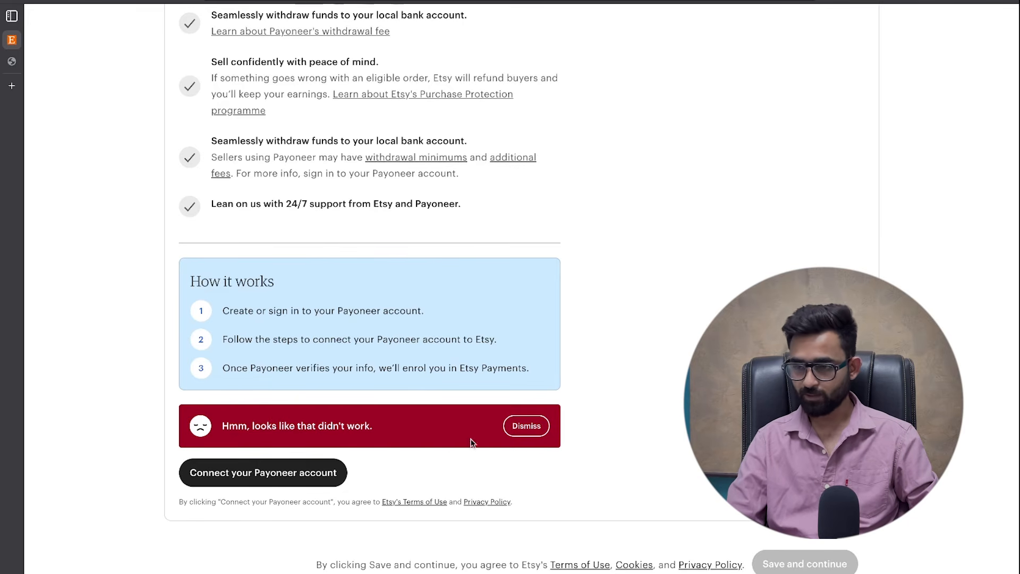
left_click(536, 430)
- Retry the Payoneer connection twice more, dismissing the error banner in between
left_click(258, 420)
scroll(258, 422, "down", 1)
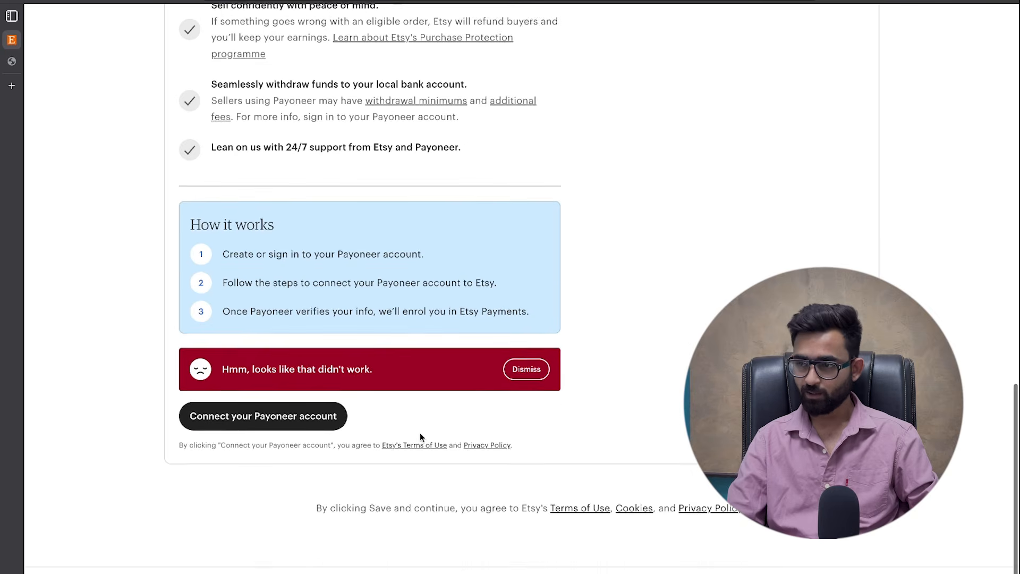
scroll(354, 472, "up", 15)
scroll(353, 472, "down", 15)
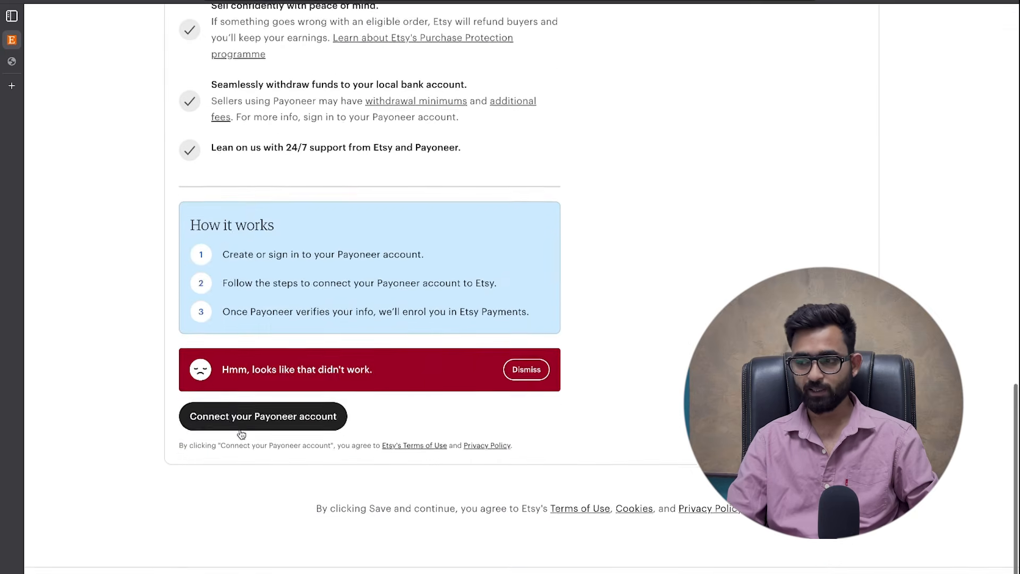
left_click(526, 372)
left_click(218, 418)
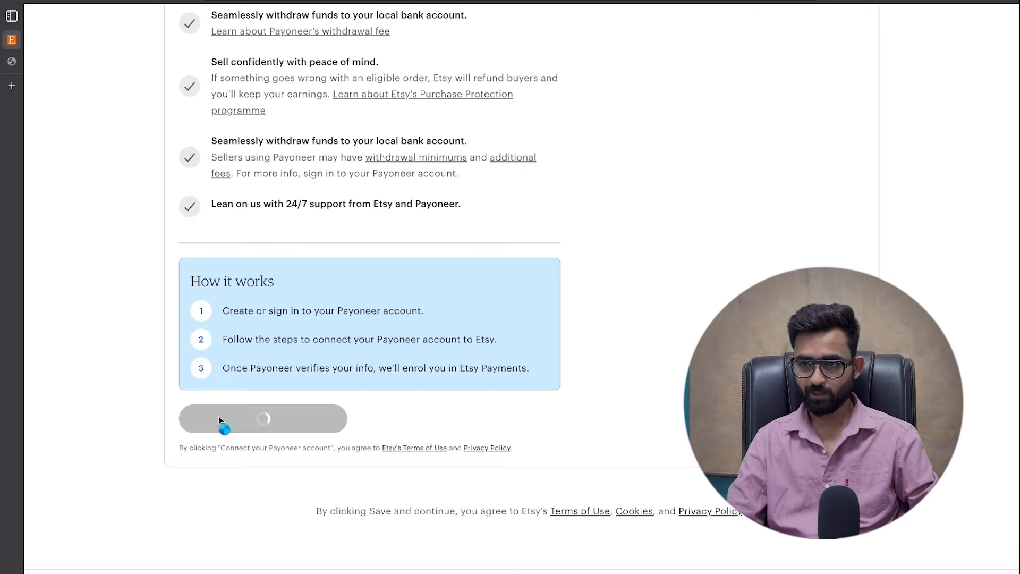
- Open a new tab and load the Etsy site by typing 'etsy'
left_click(12, 61)
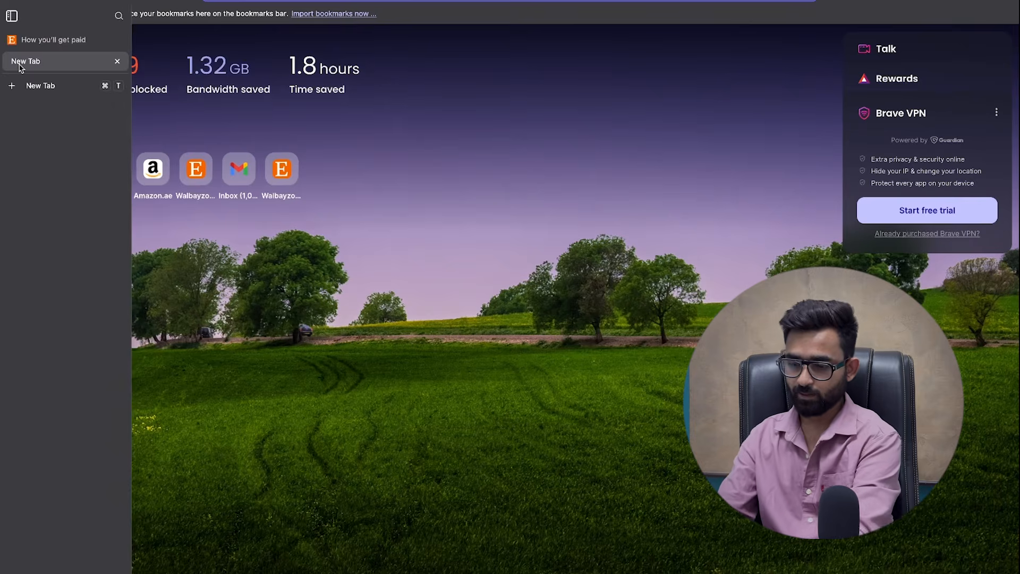
type("etsy")
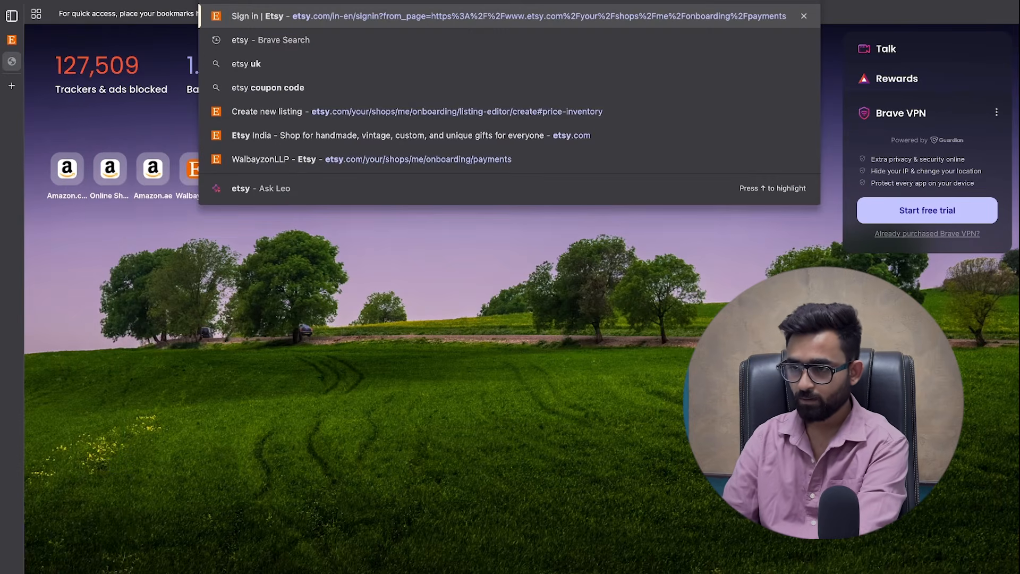
key("Return")
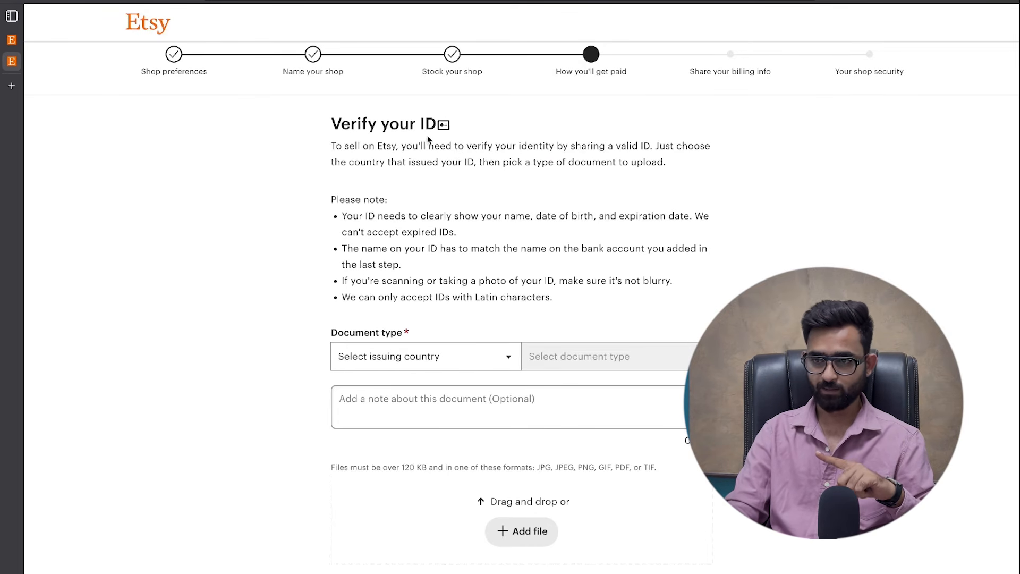
- Check the How you'll get paid tab, then switch to the Verify your ID tab
left_click(11, 39)
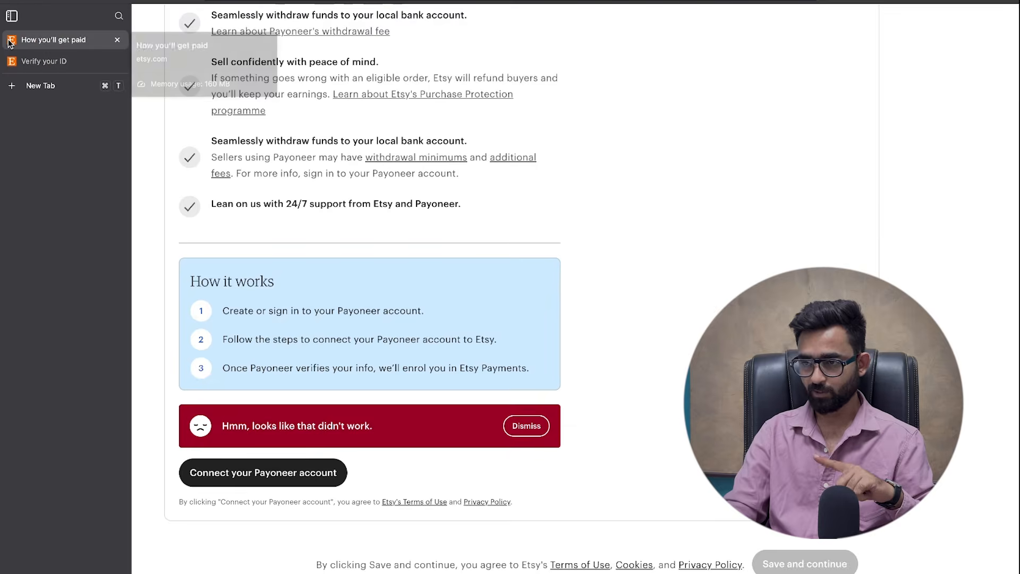
scroll(331, 323, "up", 15)
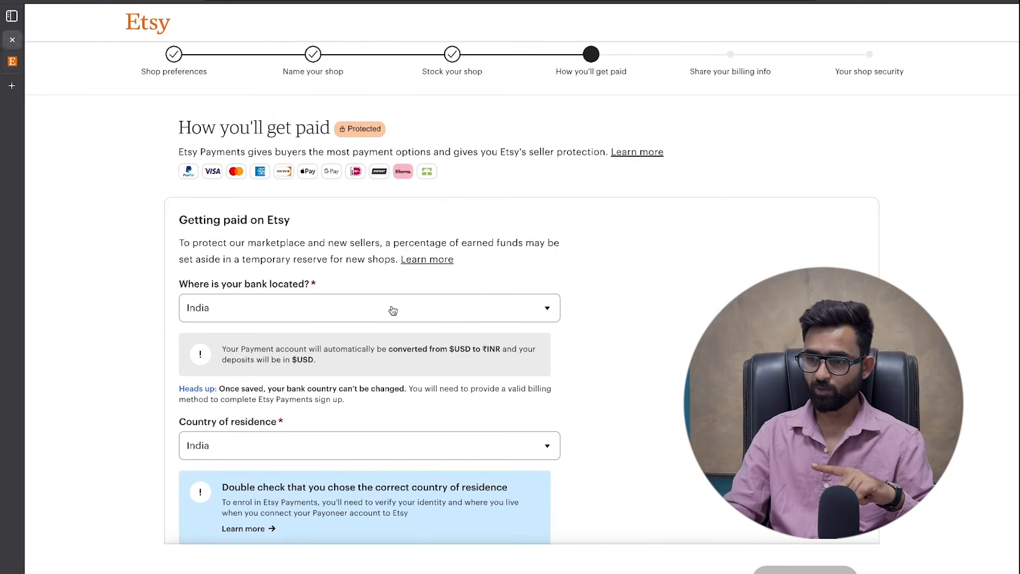
scroll(236, 304, "down", 8)
scroll(236, 304, "up", 8)
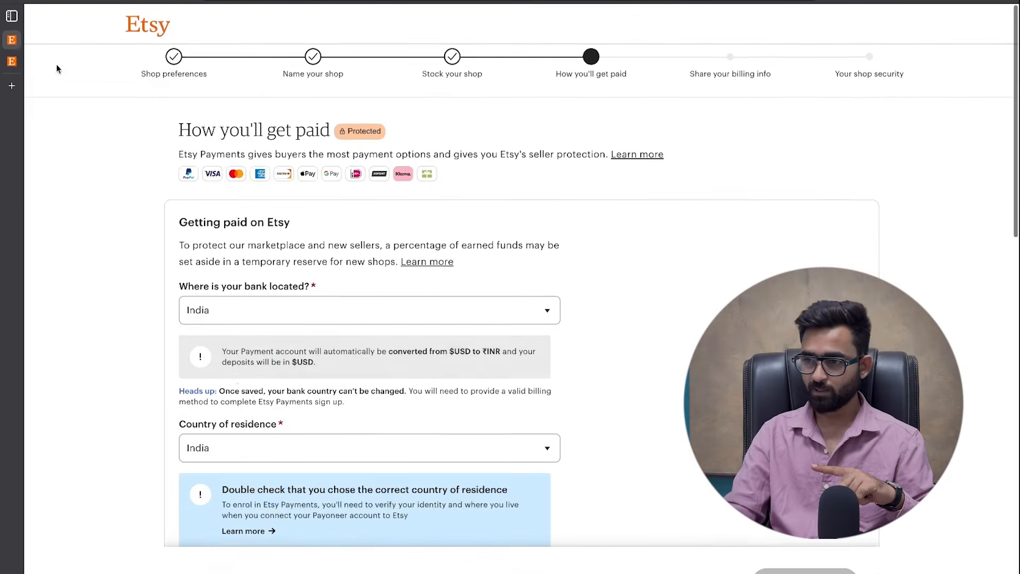
left_click(32, 62)
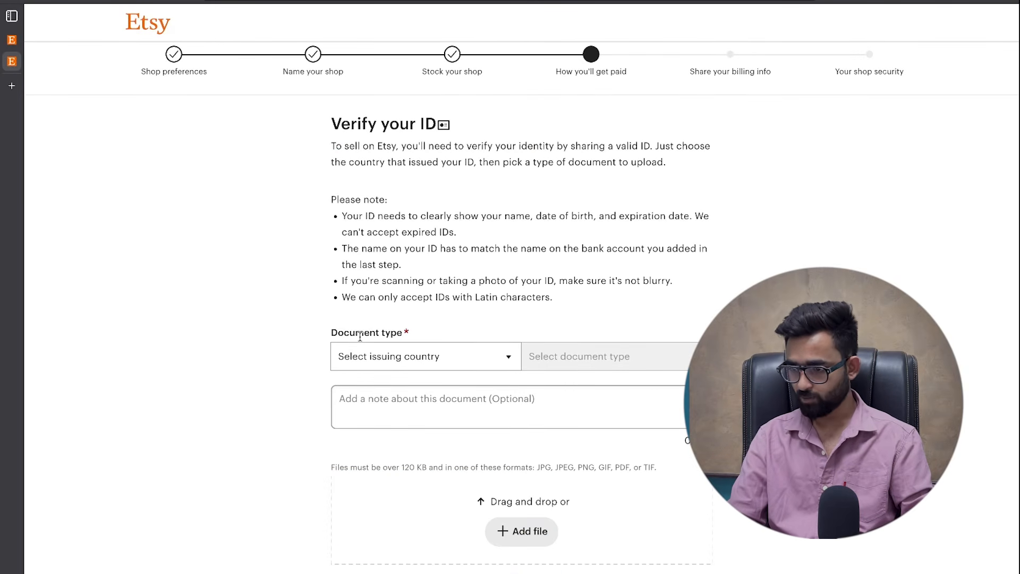
- Set the ID document's issuing country to India and the document type to PAN
left_click(392, 359)
scroll(392, 457, "down", 5)
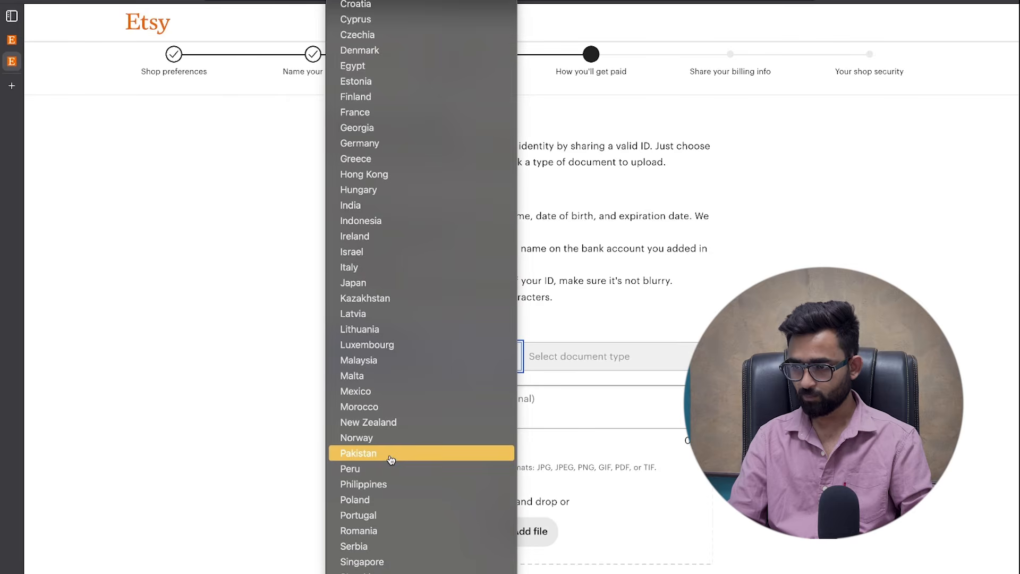
left_click(363, 206)
left_click(621, 359)
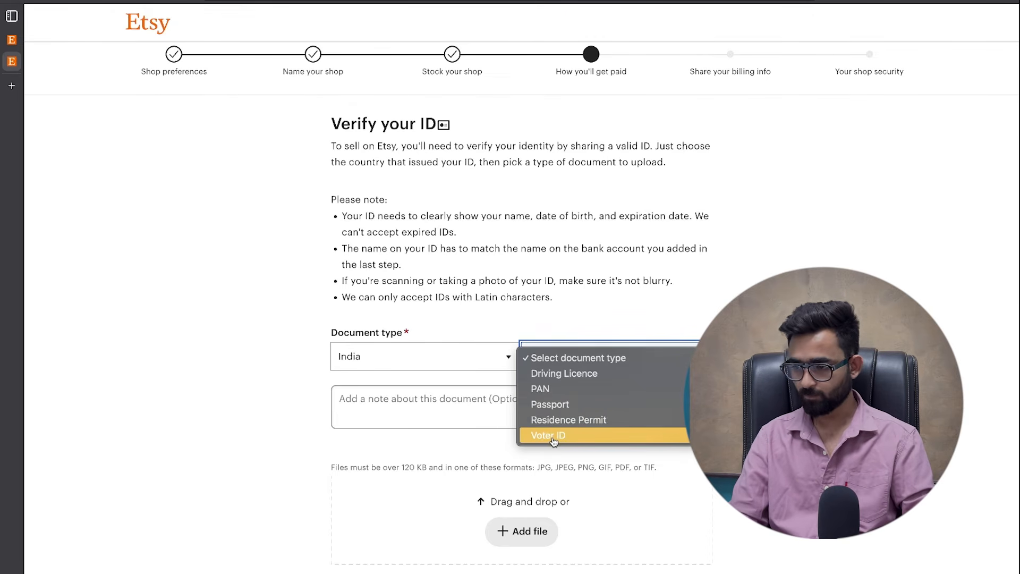
left_click(540, 389)
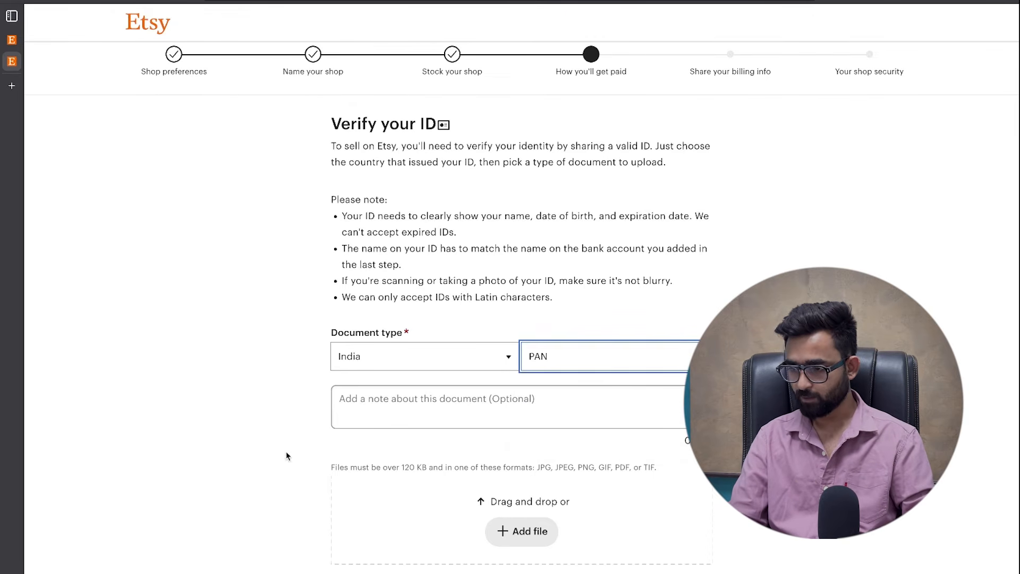
- Attach the WhatsApp ID image from the Desktop folder and submit it for verification
left_click(537, 528)
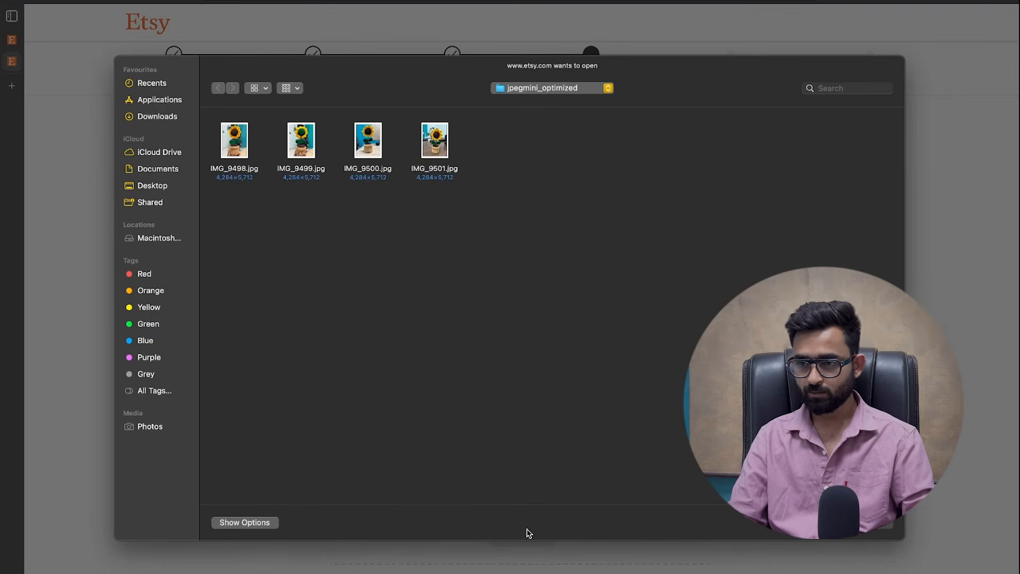
left_click(153, 186)
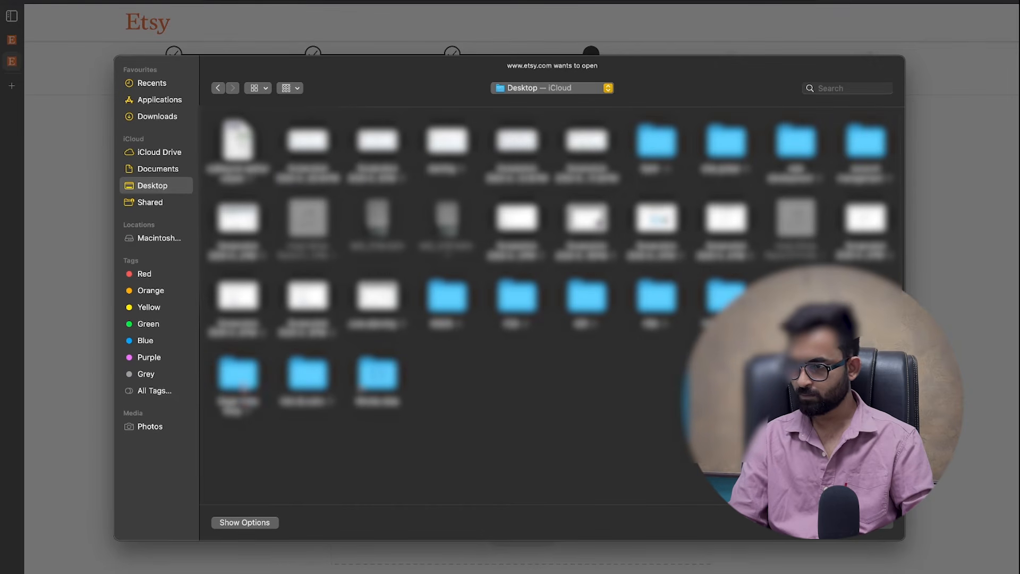
double_click(242, 383)
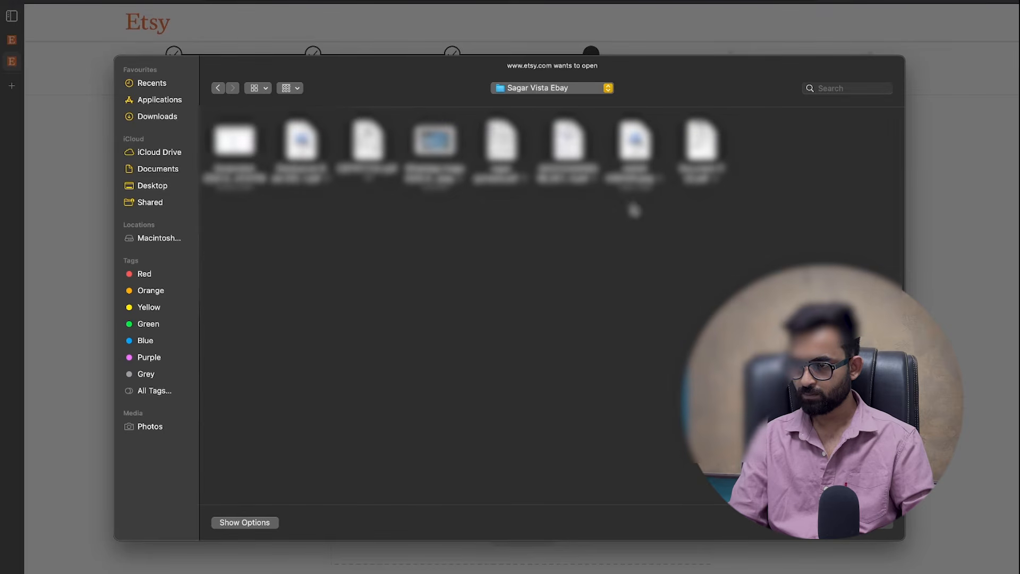
double_click(434, 139)
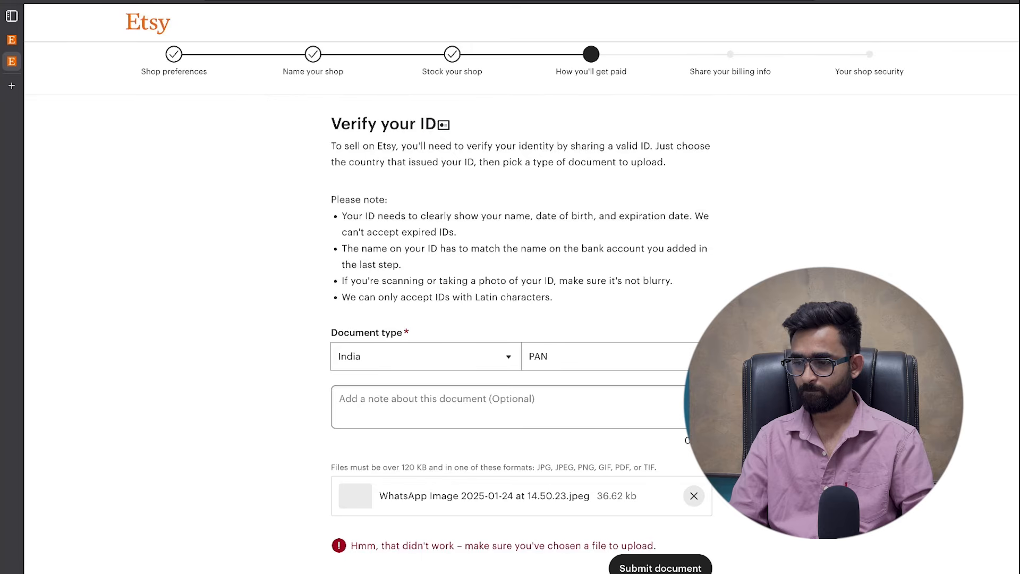
scroll(690, 553, "down", 1)
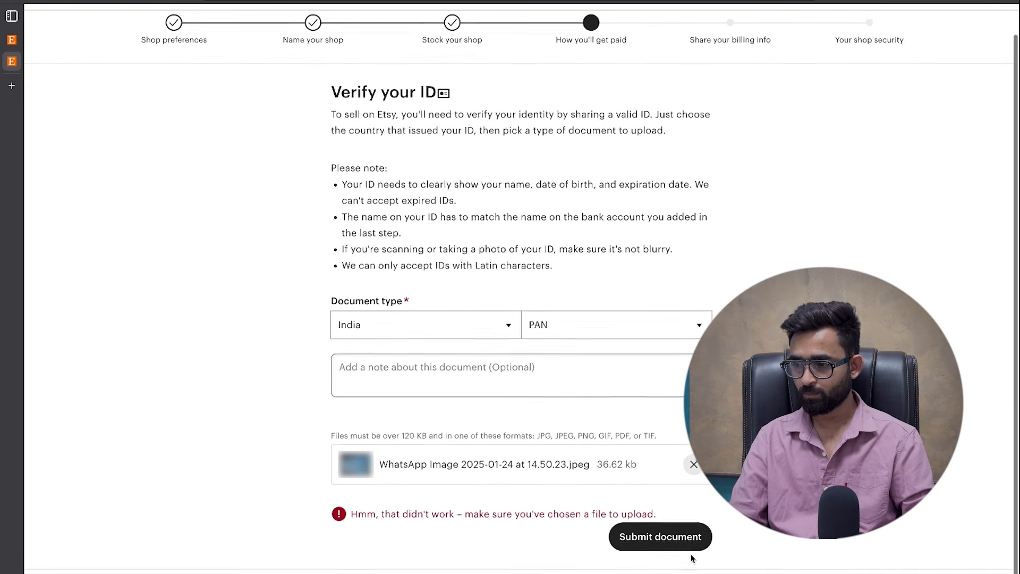
left_click(660, 535)
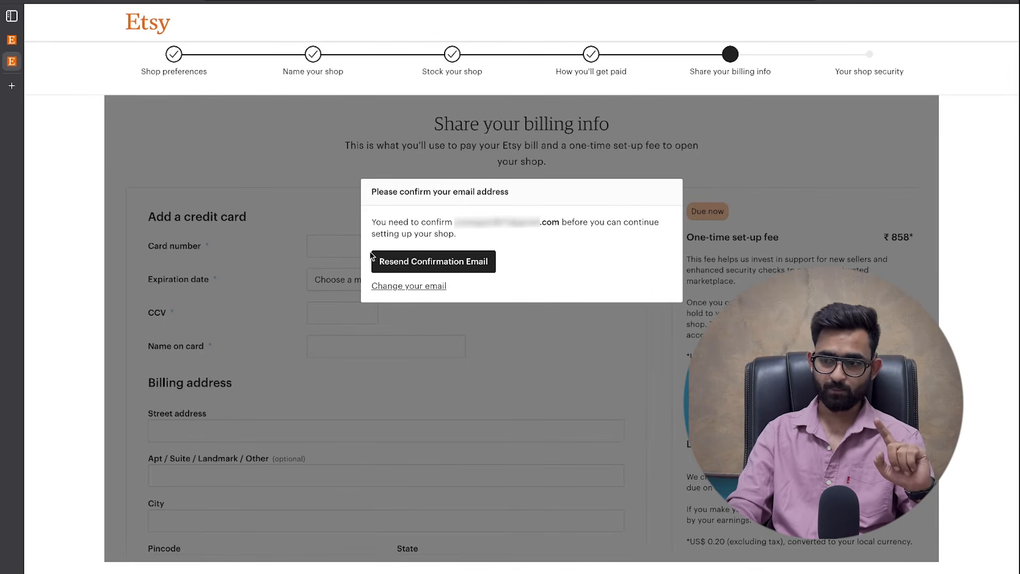
- Resend the account confirmation email
left_click(463, 268)
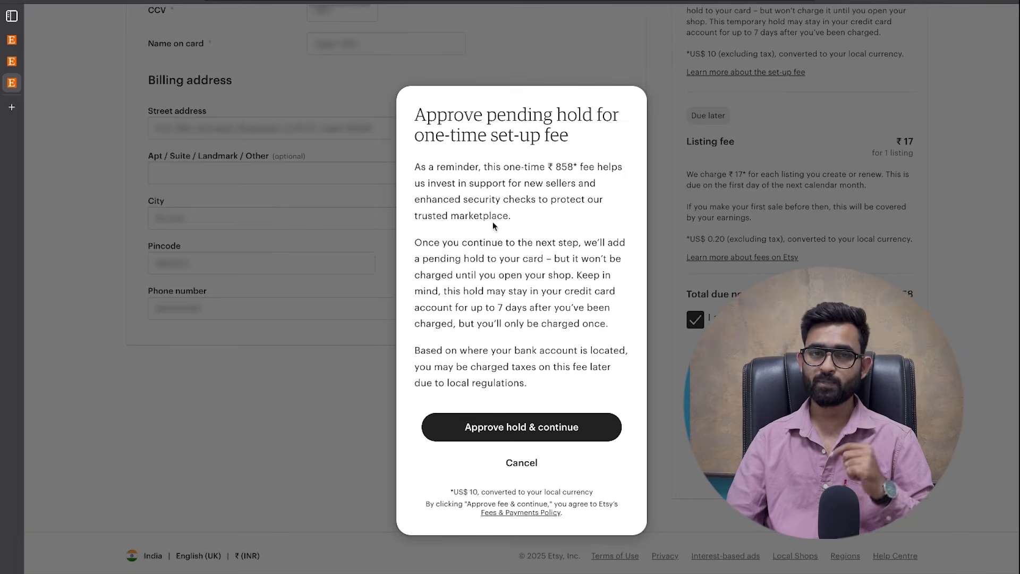
- Review the 7-day pending card hold terms and approve the ₹858 set-up fee hold
left_click_drag(496, 307, 598, 310)
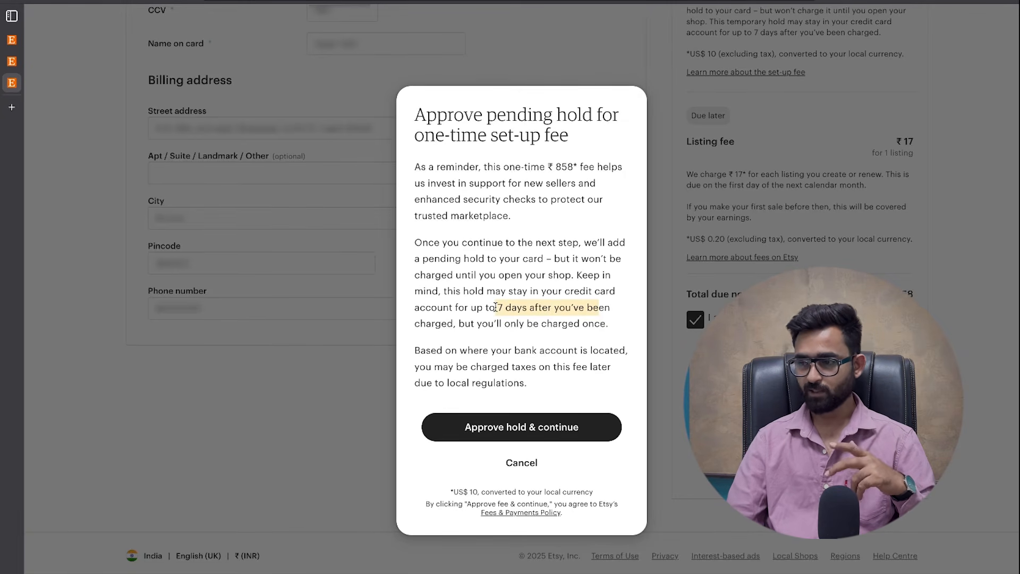
left_click(551, 325)
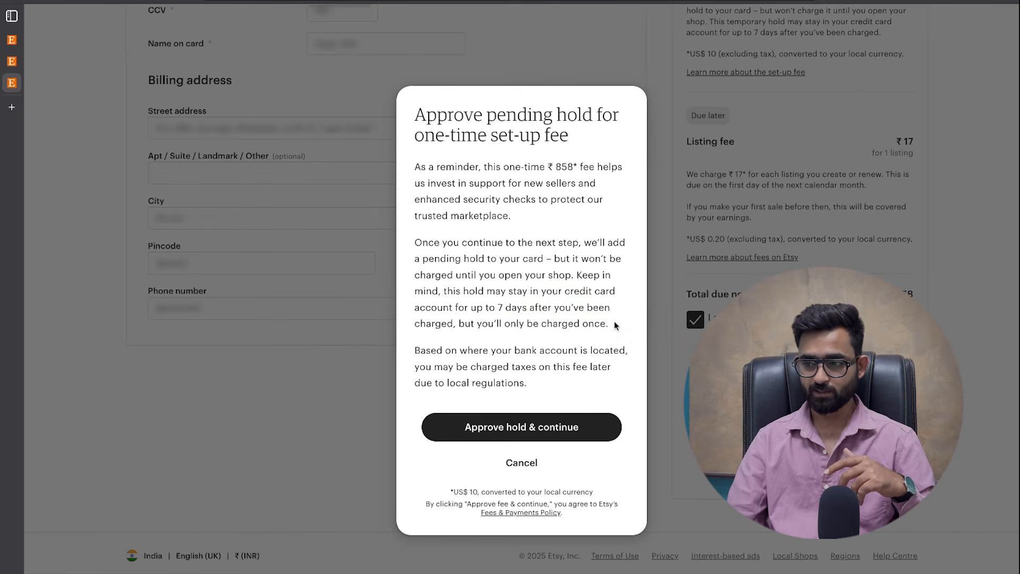
left_click_drag(606, 325, 418, 293)
left_click_drag(415, 242, 619, 253)
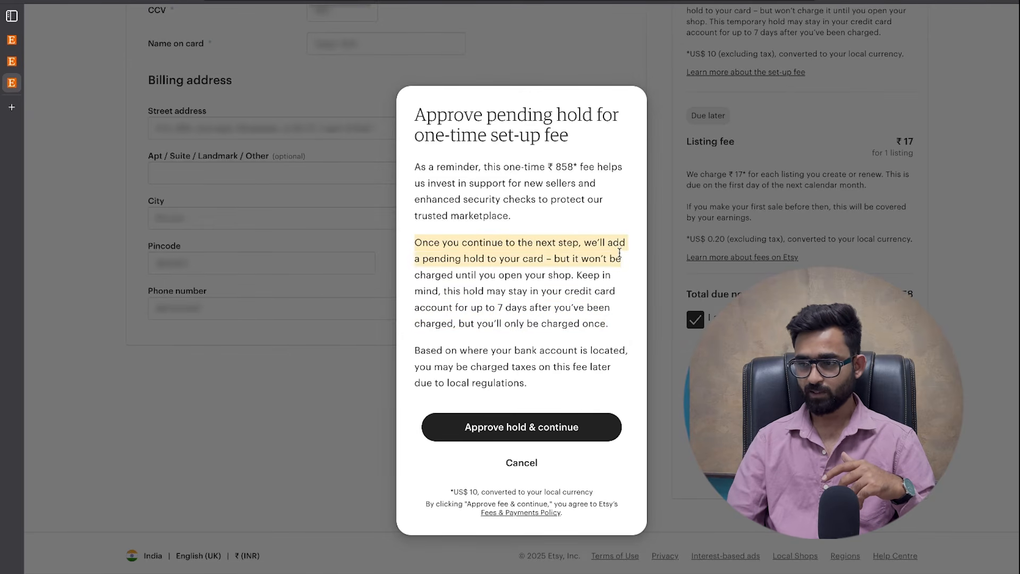
left_click(534, 292)
left_click_drag(495, 308, 579, 333)
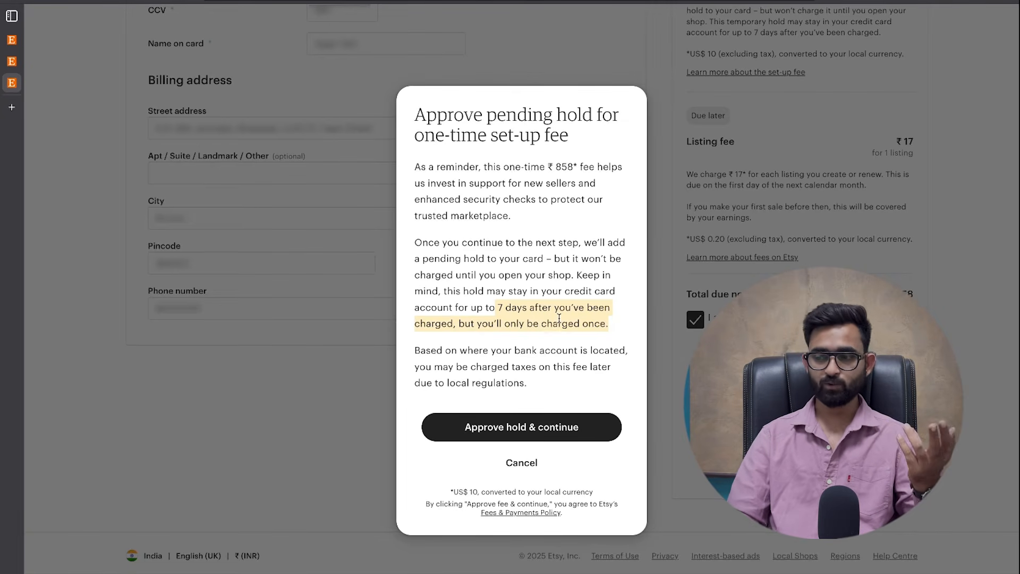
left_click(502, 320)
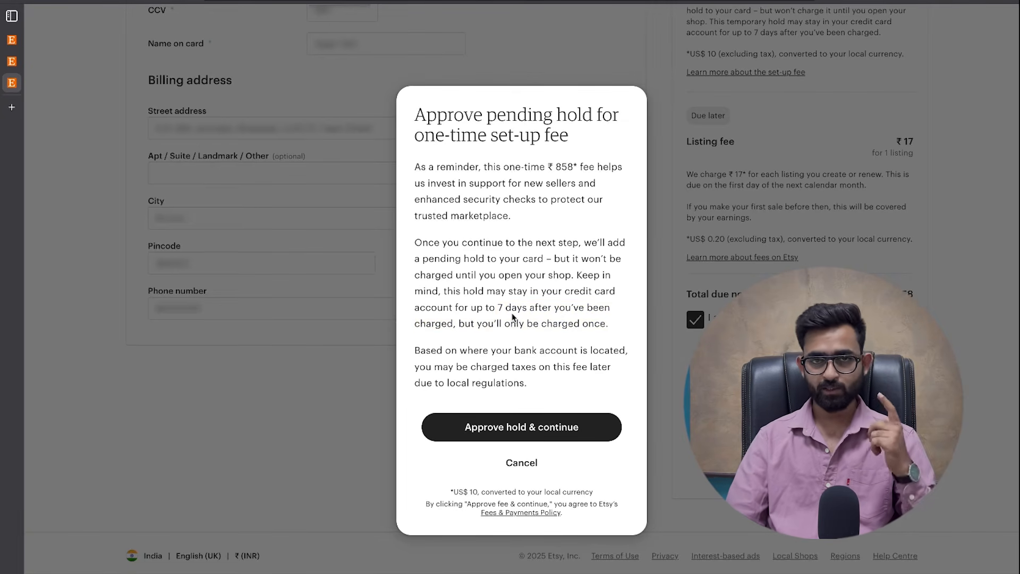
left_click(504, 426)
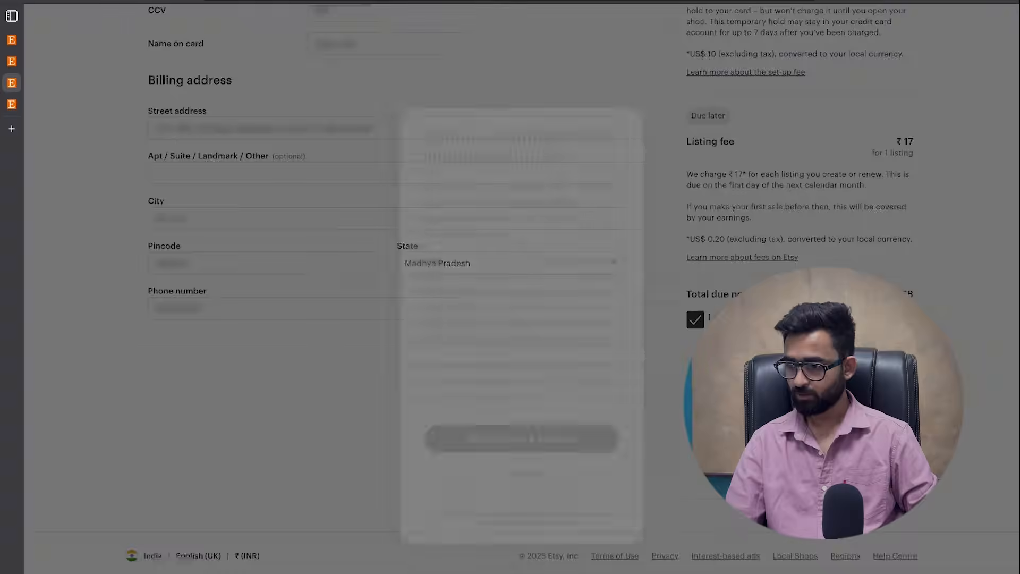
- Approve the set-up fee hold again and keep SMS as the two-factor method
left_click(493, 425)
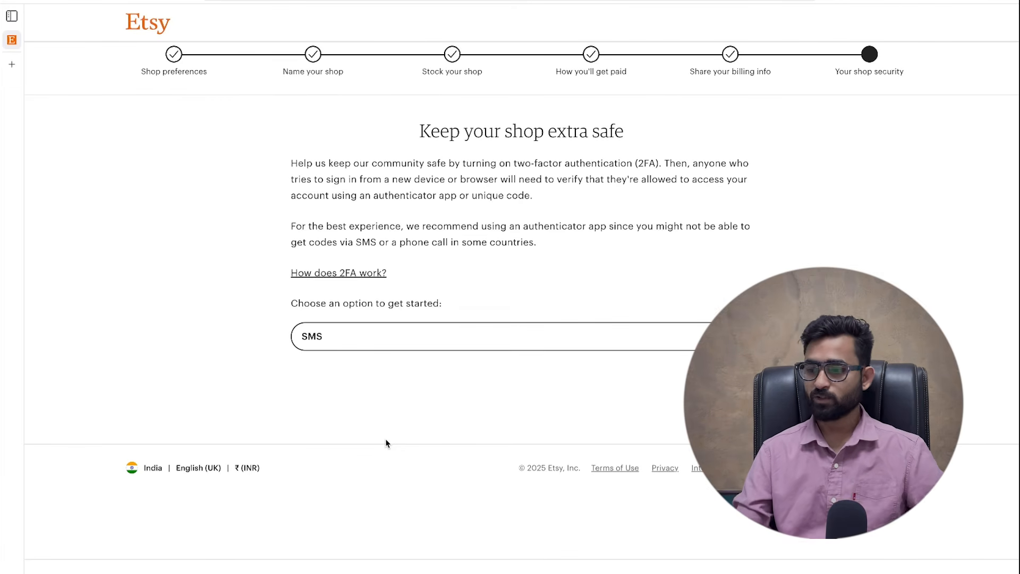
left_click(405, 333)
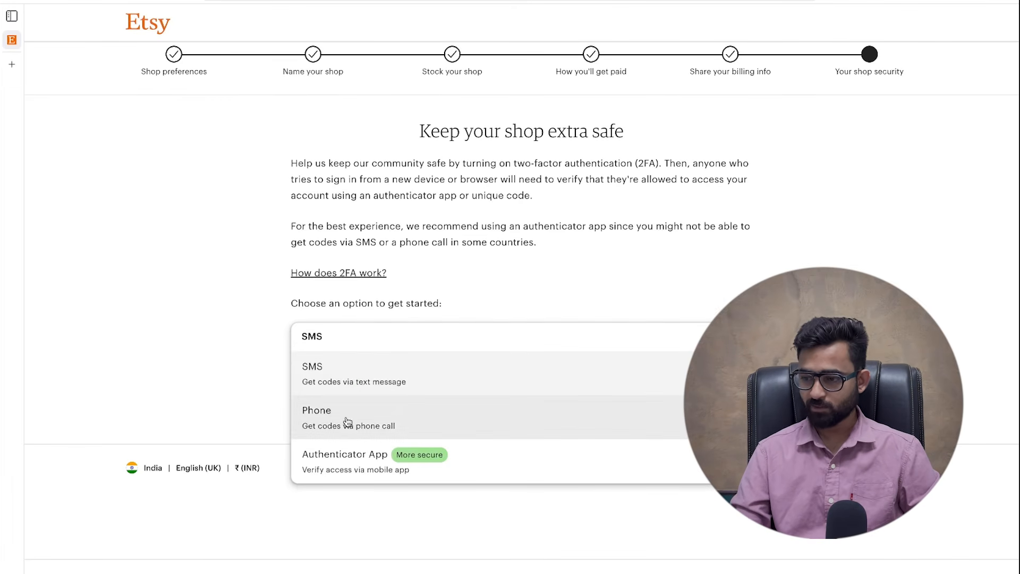
left_click(353, 365)
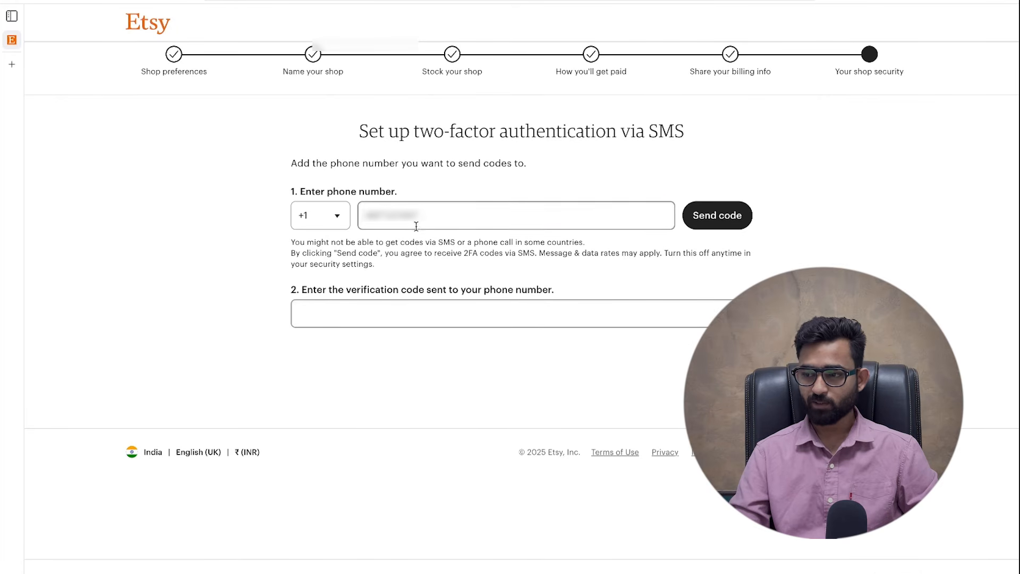
- Register the phone with the +91 India code and enter the SMS verification code received
left_click(428, 219)
left_click(322, 223)
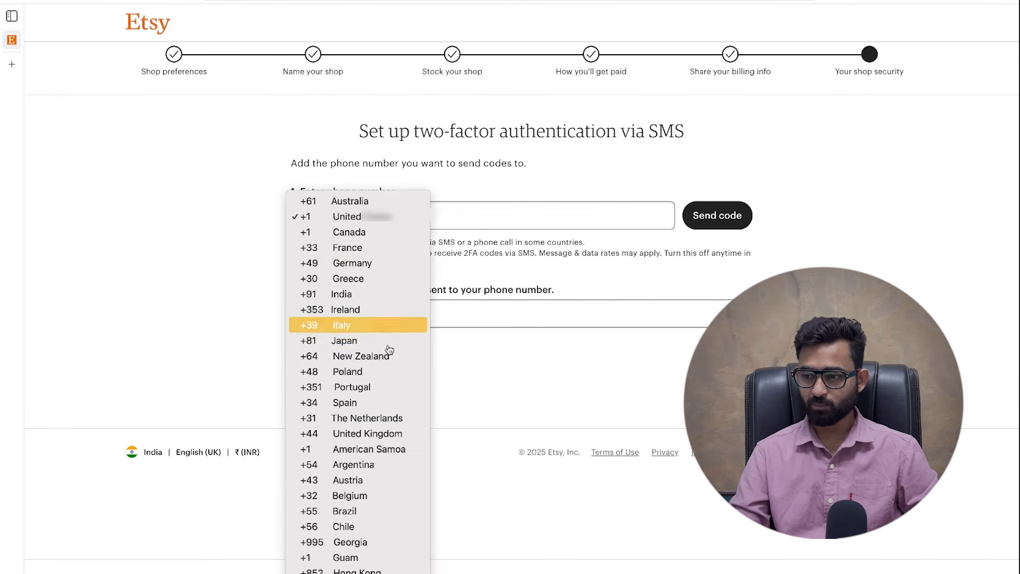
left_click(366, 296)
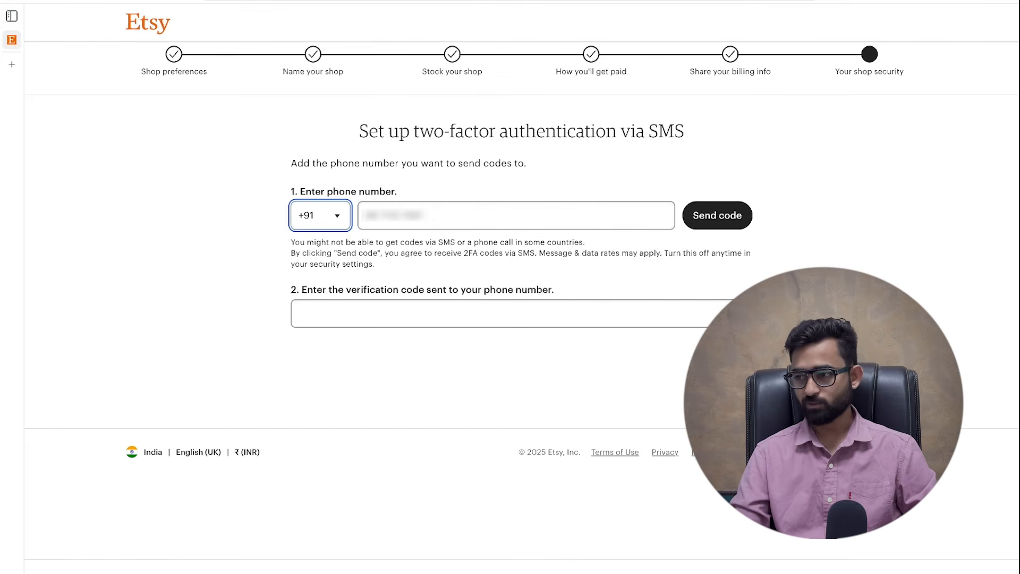
left_click(718, 218)
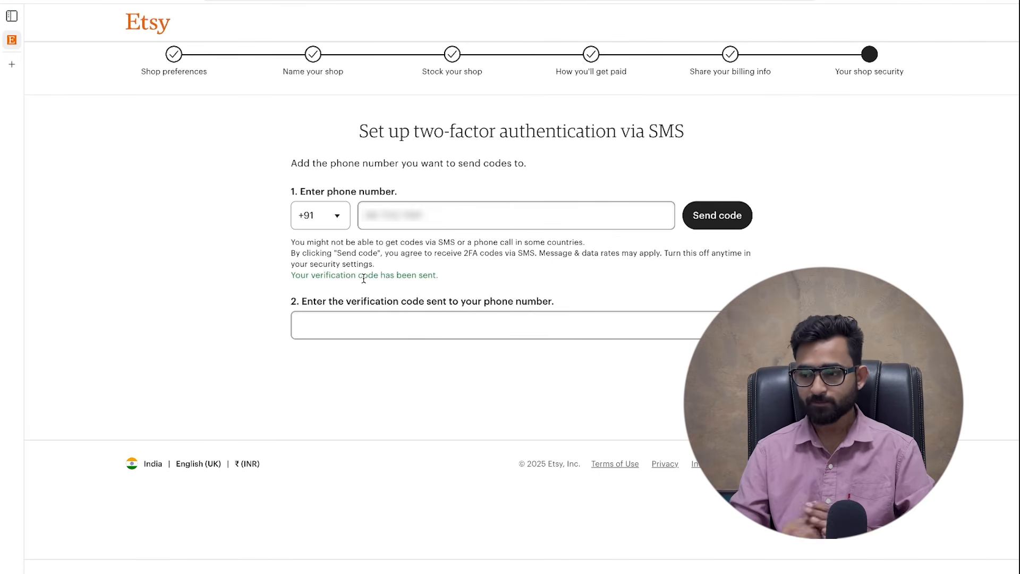
left_click(363, 325)
left_click(506, 393)
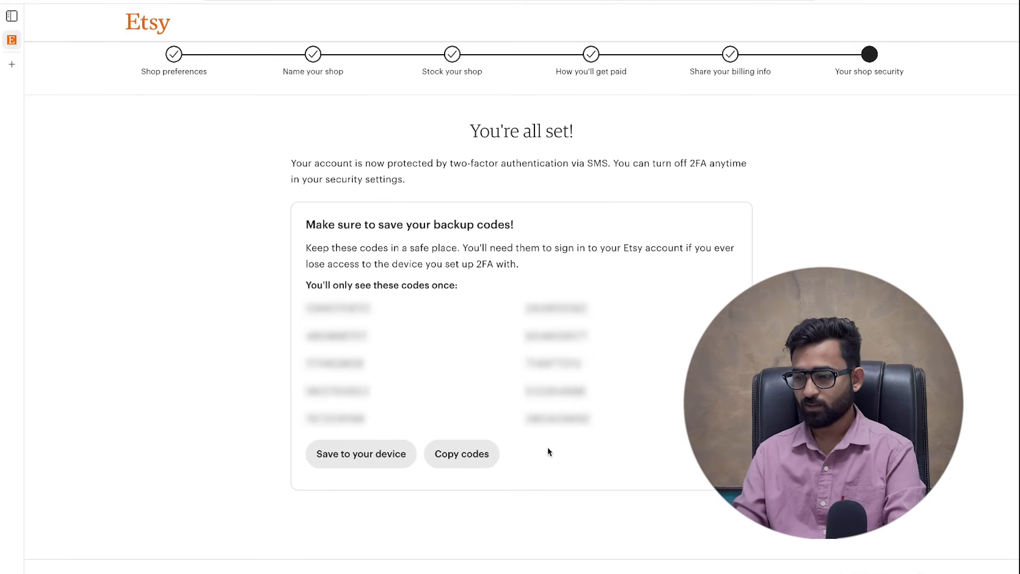
- Take a screenshot of the backup codes page with Cmd+Shift+3
key("super+shift+3")
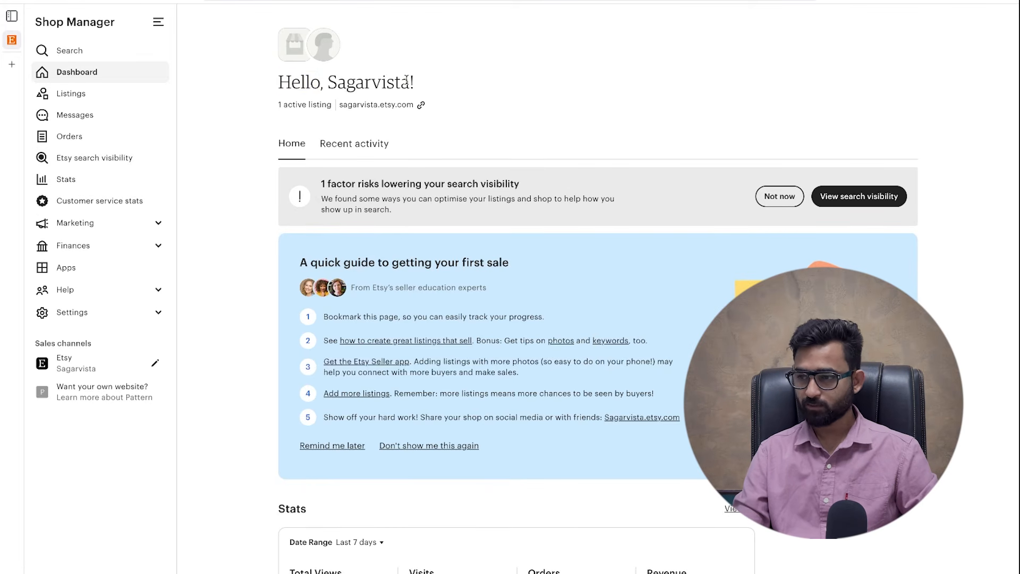
- Visit Etsy search visibility, then Customer service stats, scrolling down to the stat cards
left_click(130, 166)
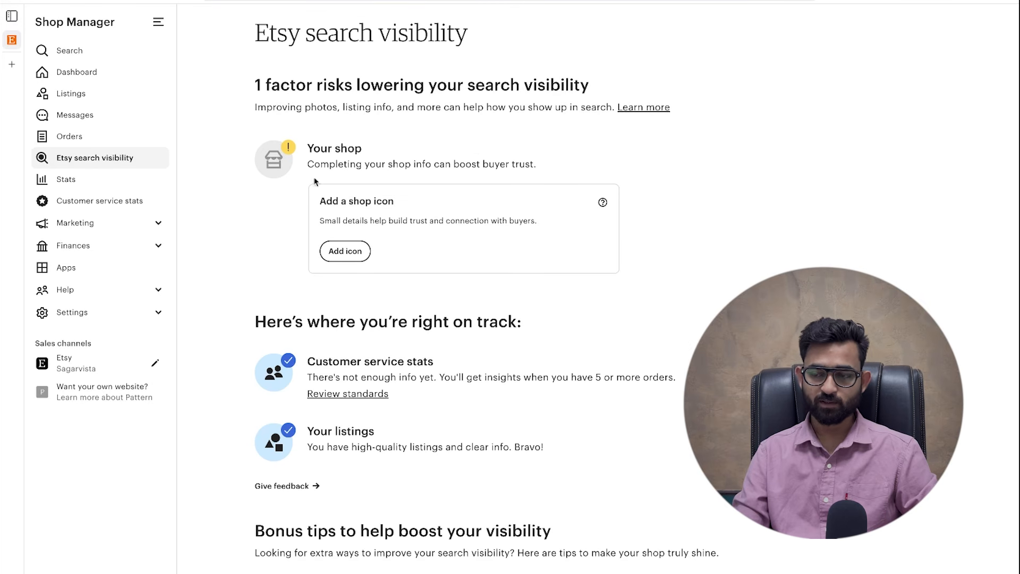
scroll(409, 270, "down", 3)
left_click(77, 207)
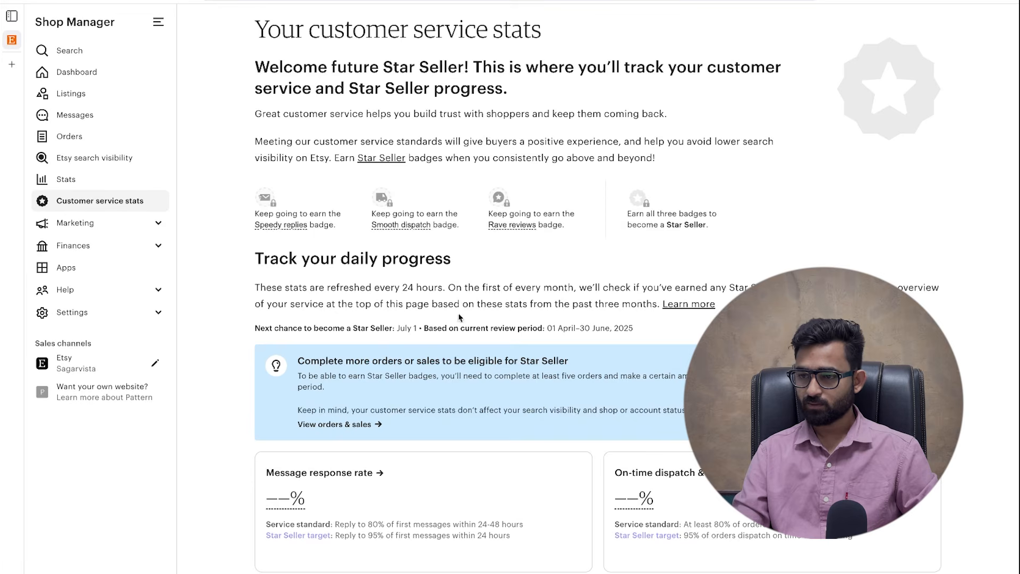
scroll(509, 328, "down", 7)
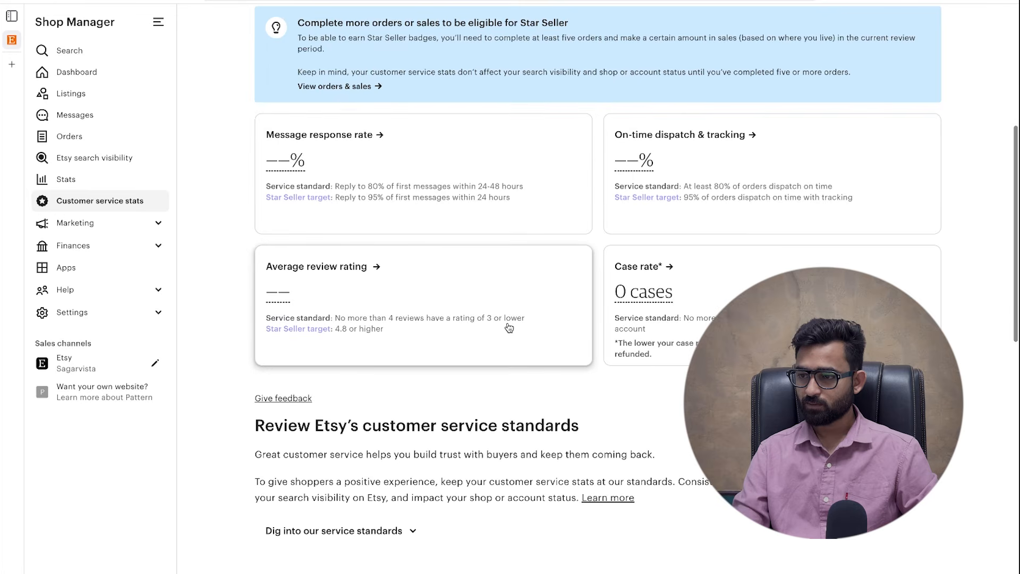
scroll(509, 327, "down", 1)
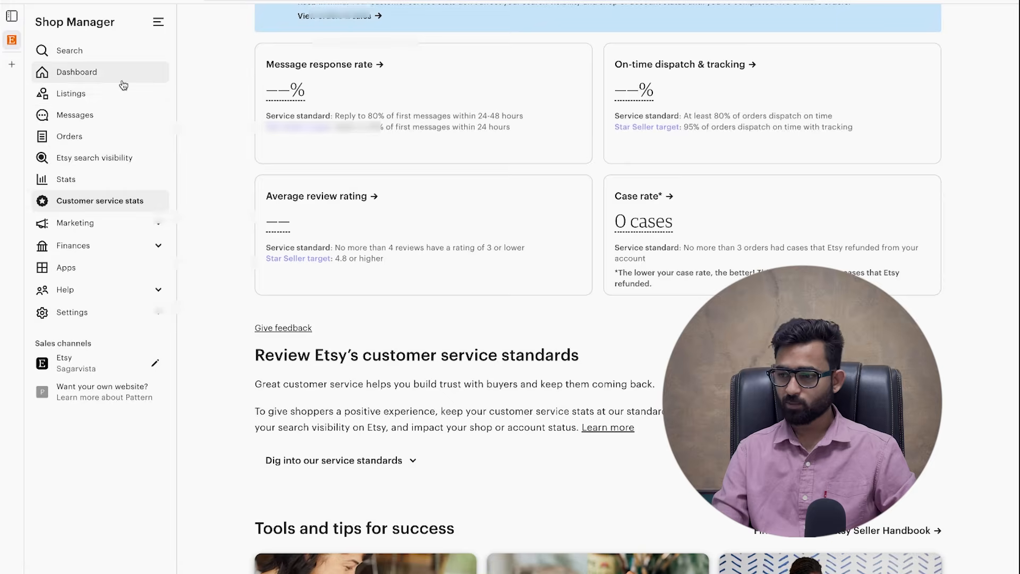
- From the Dashboard, go to Finances > Legal and tax information
left_click(123, 82)
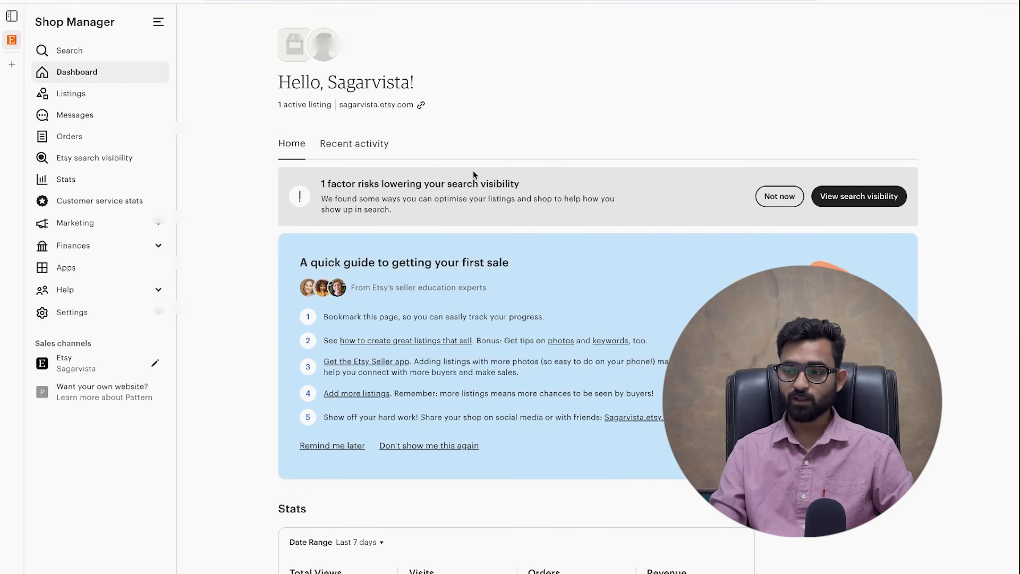
left_click(78, 246)
left_click(85, 319)
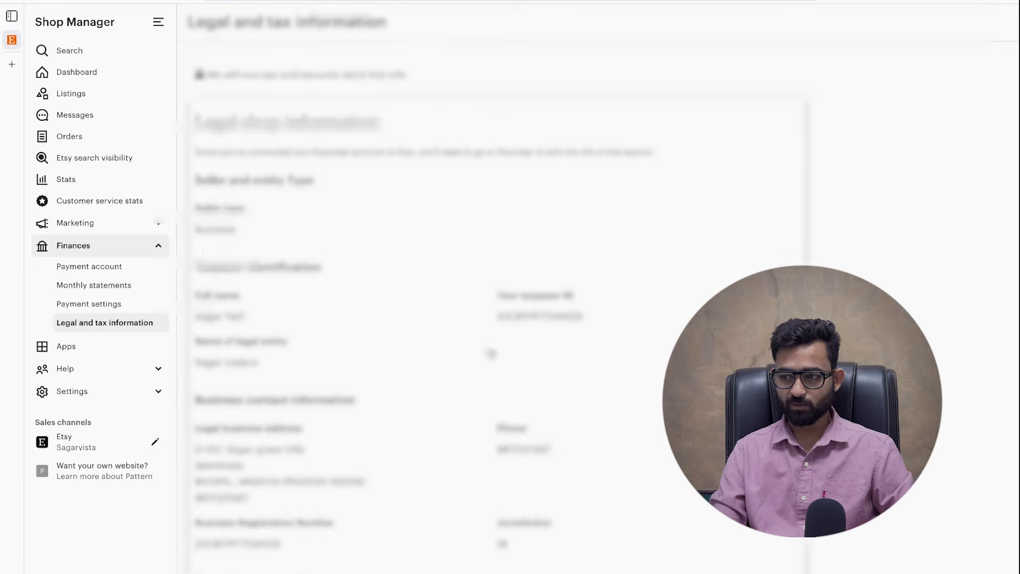
- Scroll to the Primary taxpayer ID section and open the editor for the GSTIN
scroll(397, 370, "down", 10)
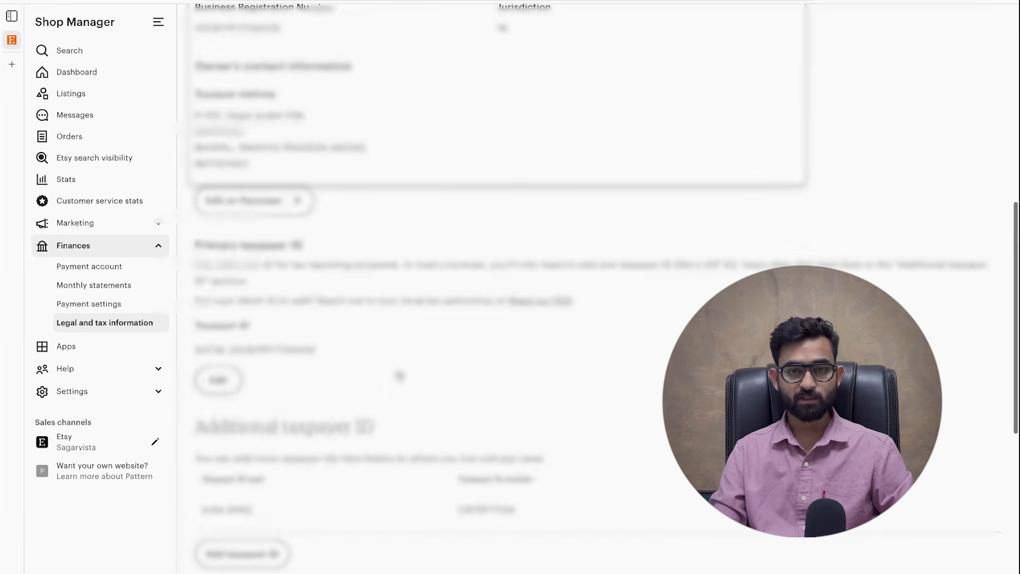
scroll(339, 179, "down", 3)
scroll(338, 180, "up", 7)
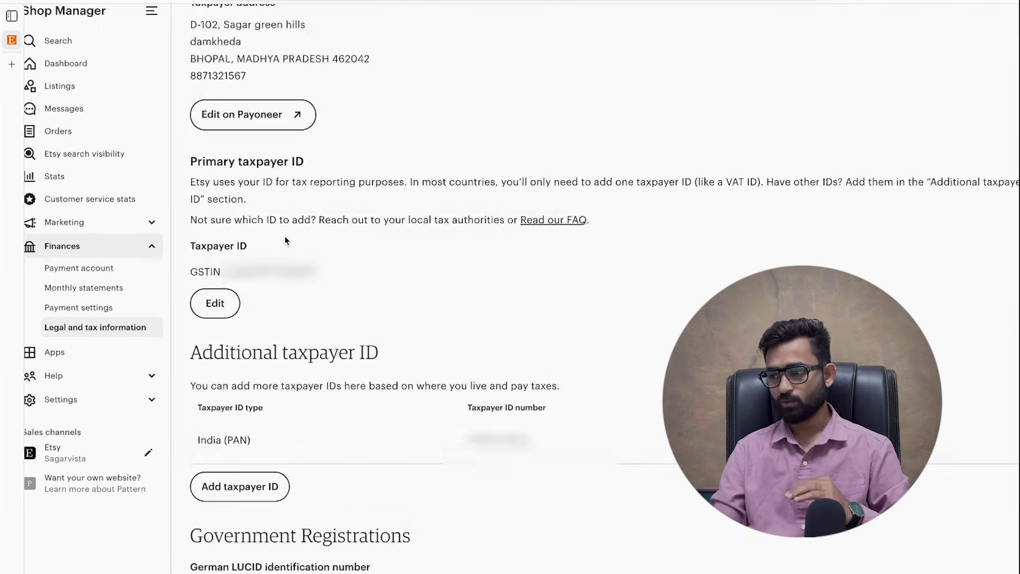
scroll(285, 240, "left", 3)
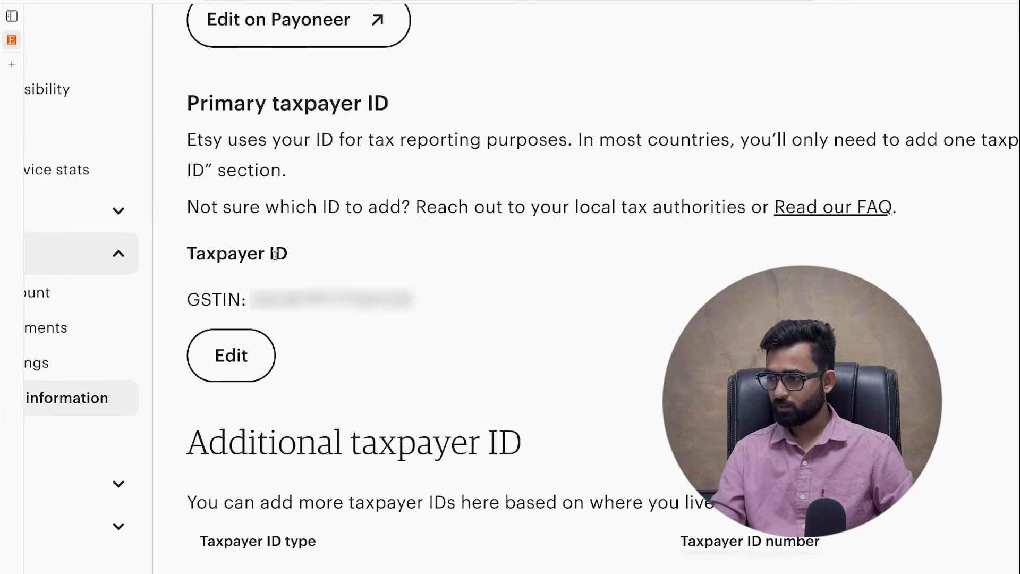
triple_click(239, 254)
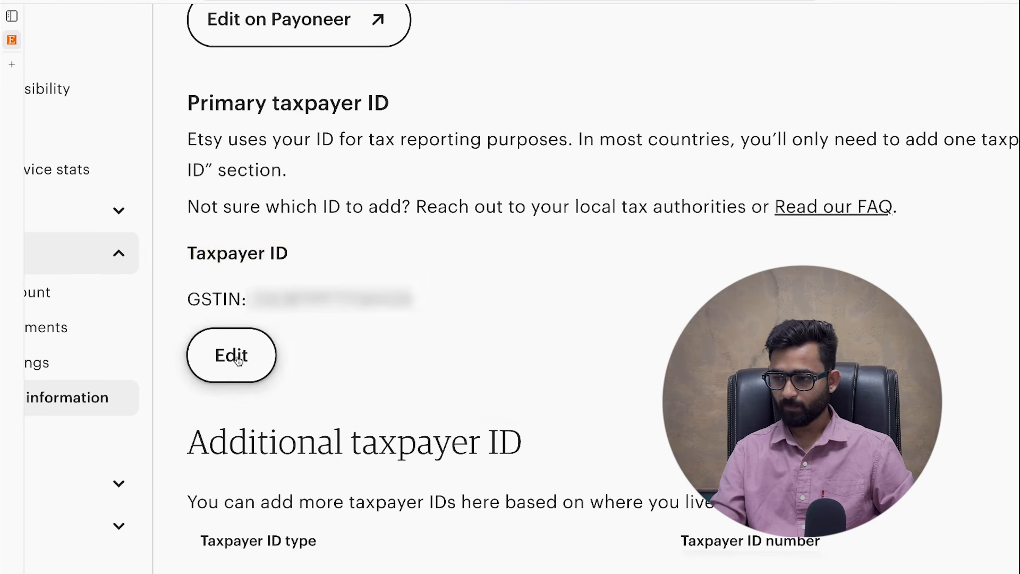
left_click(232, 356)
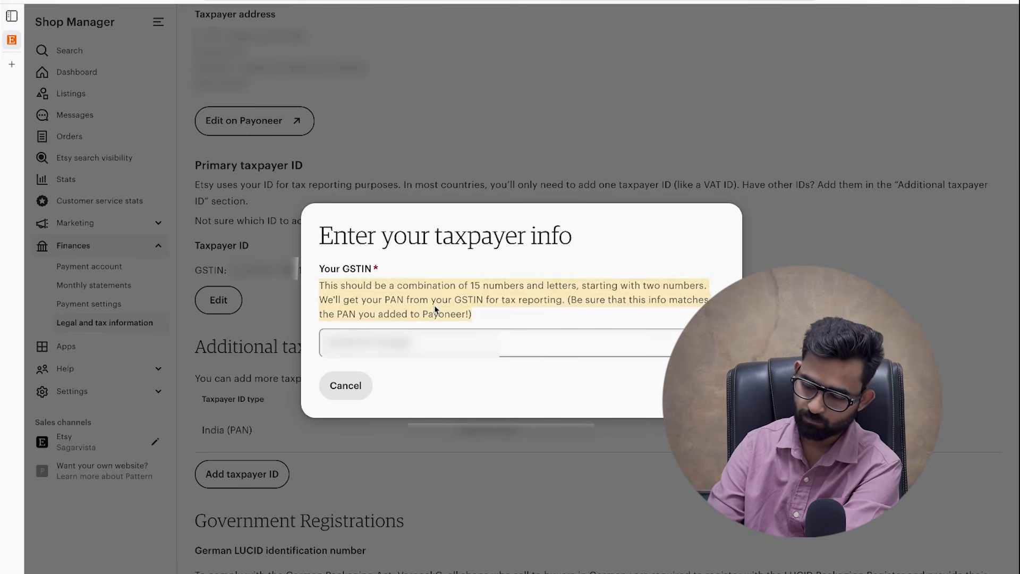
- Cancel the taxpayer dialog with the GSTIN unchanged and scroll through the tax page
left_click(411, 342)
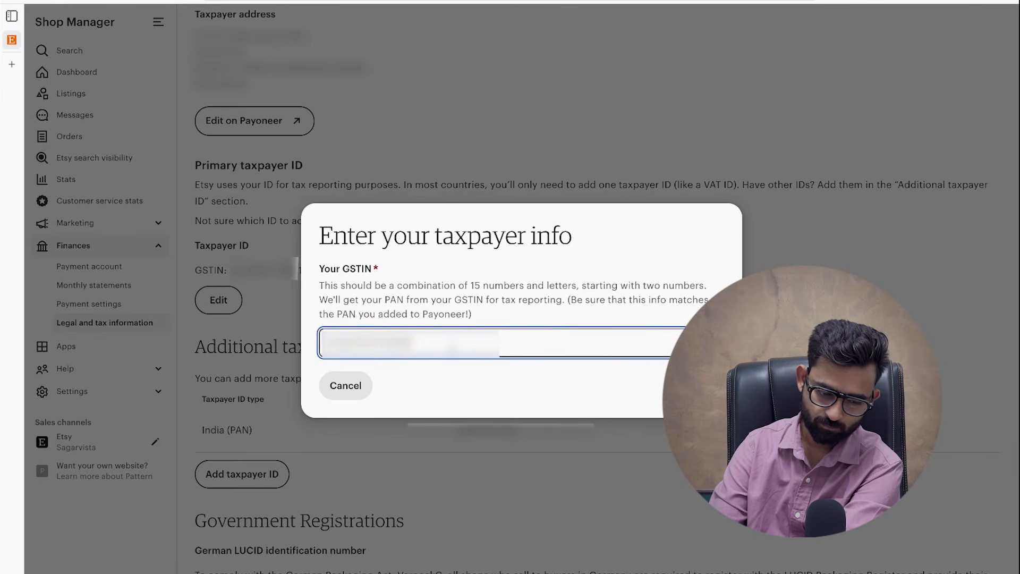
left_click(403, 406)
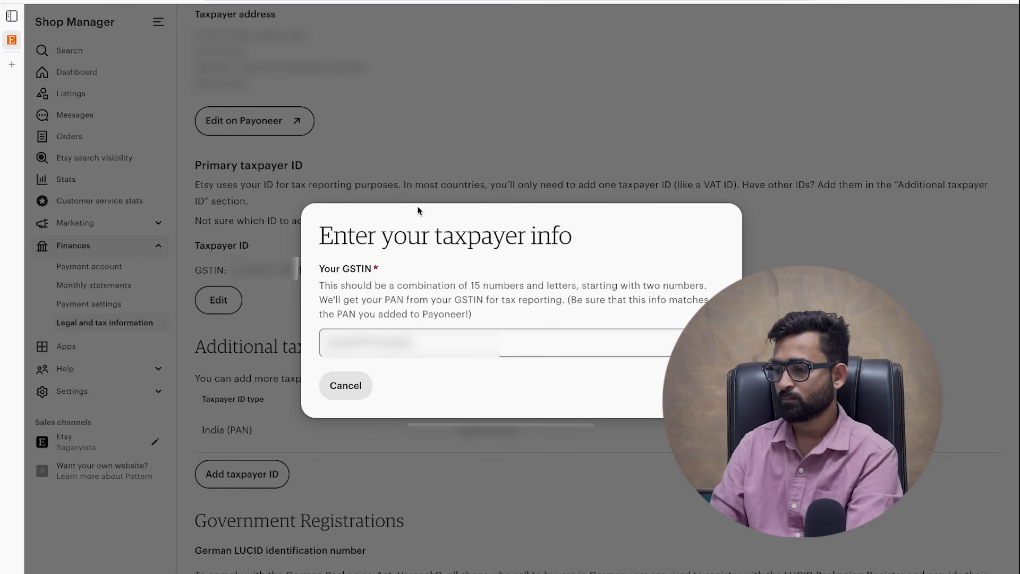
left_click(359, 384)
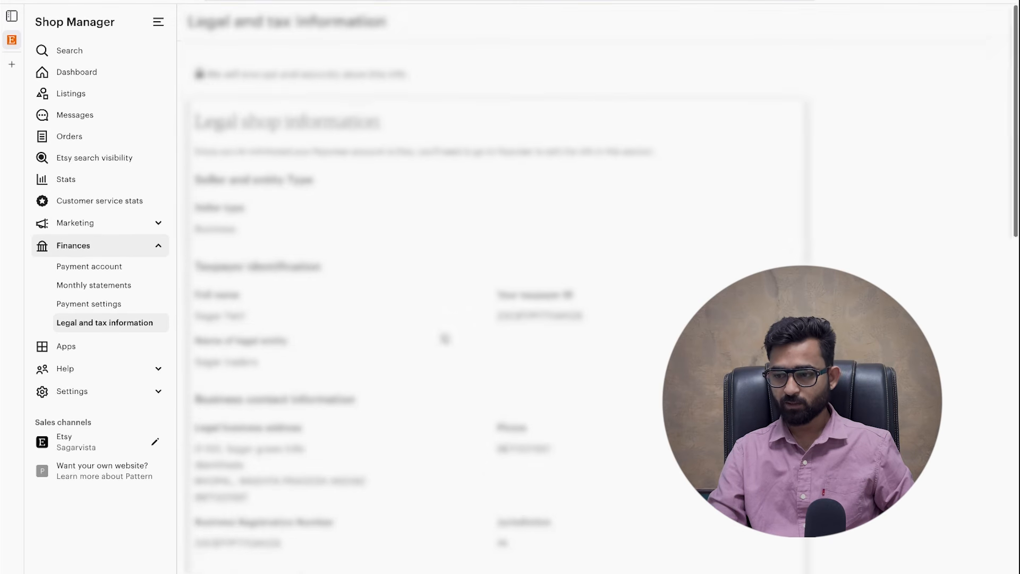
scroll(444, 337, "down", 9)
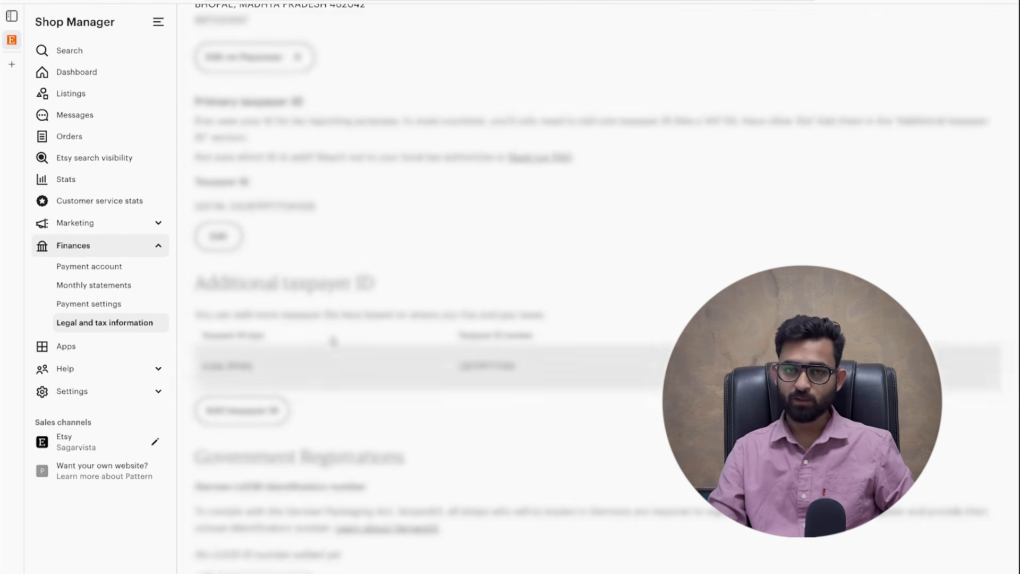
scroll(303, 395, "down", 3)
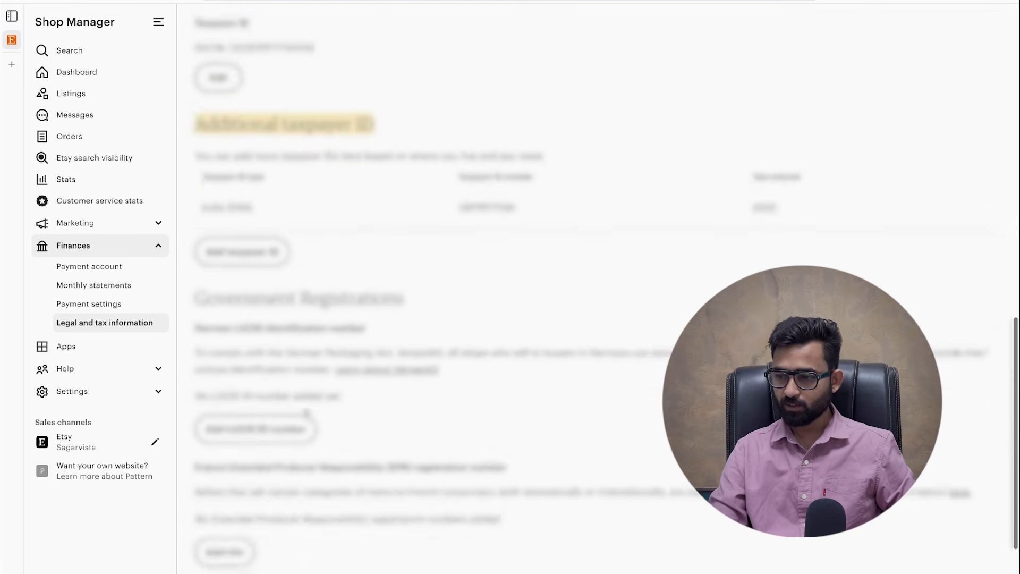
scroll(303, 395, "up", 4)
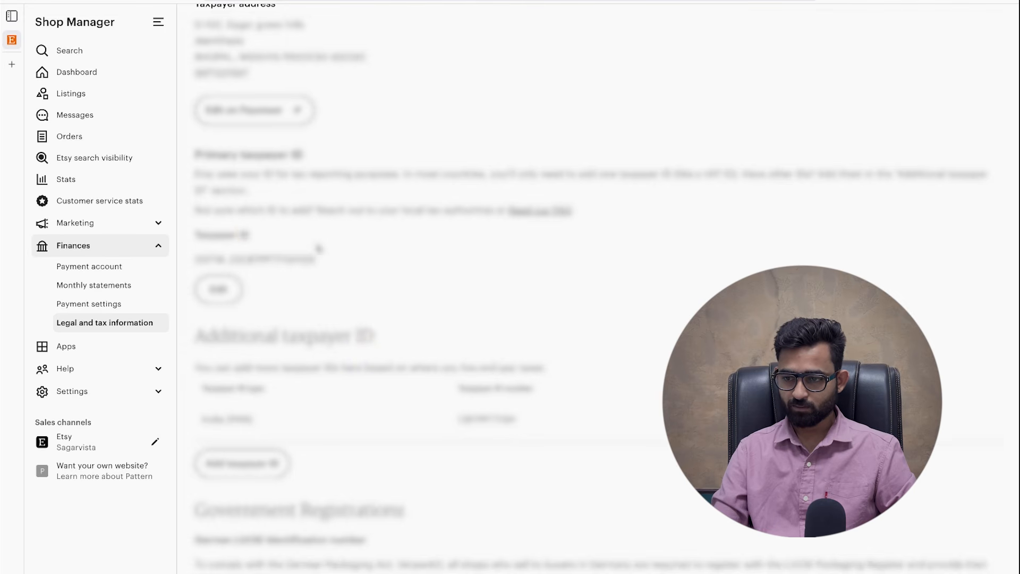
scroll(318, 249, "up", 2)
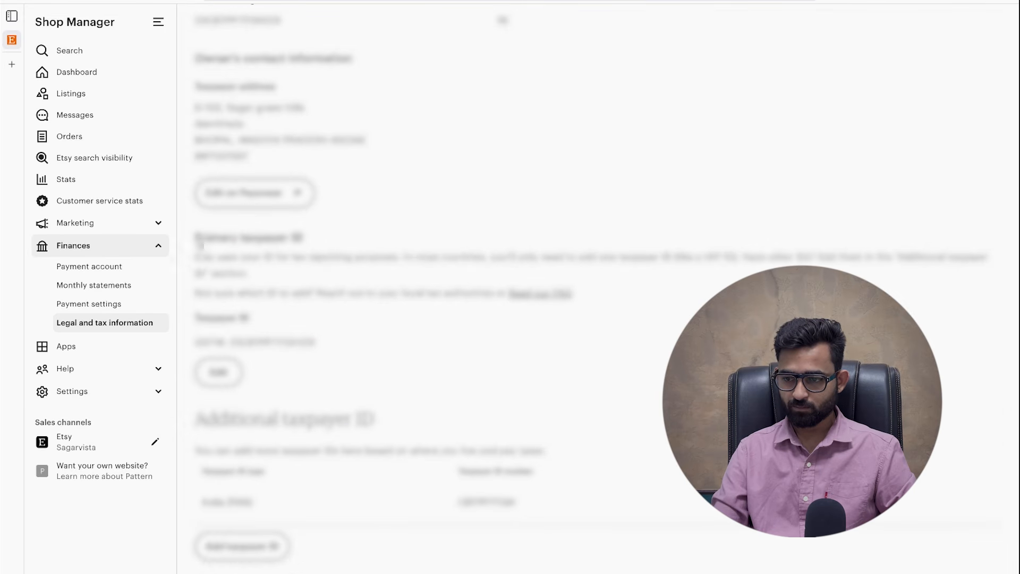
- Switch to the Dashboard, briefly revisit Legal and tax information, then return to the Dashboard
left_click(108, 75)
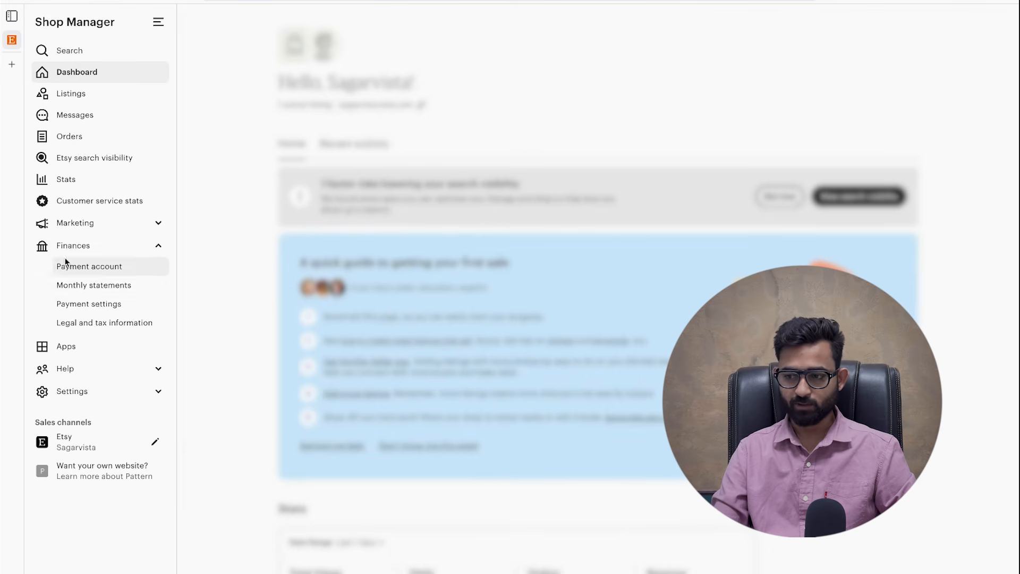
left_click(79, 326)
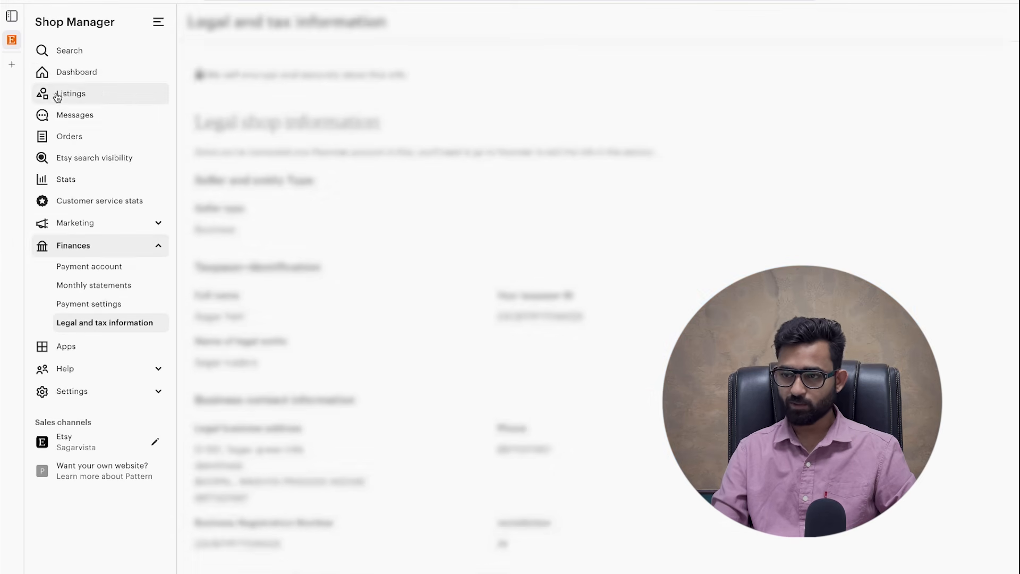
left_click(75, 79)
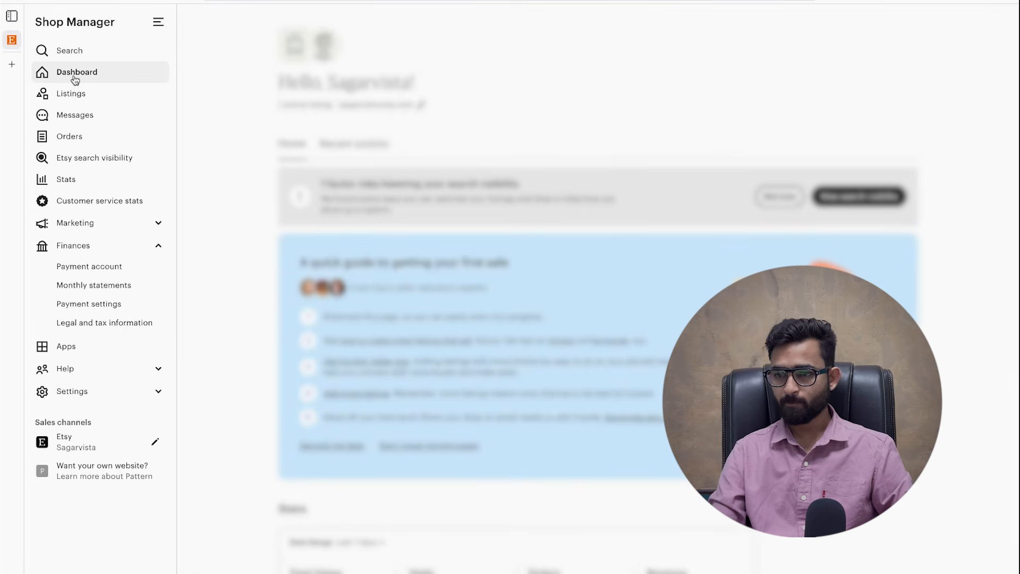